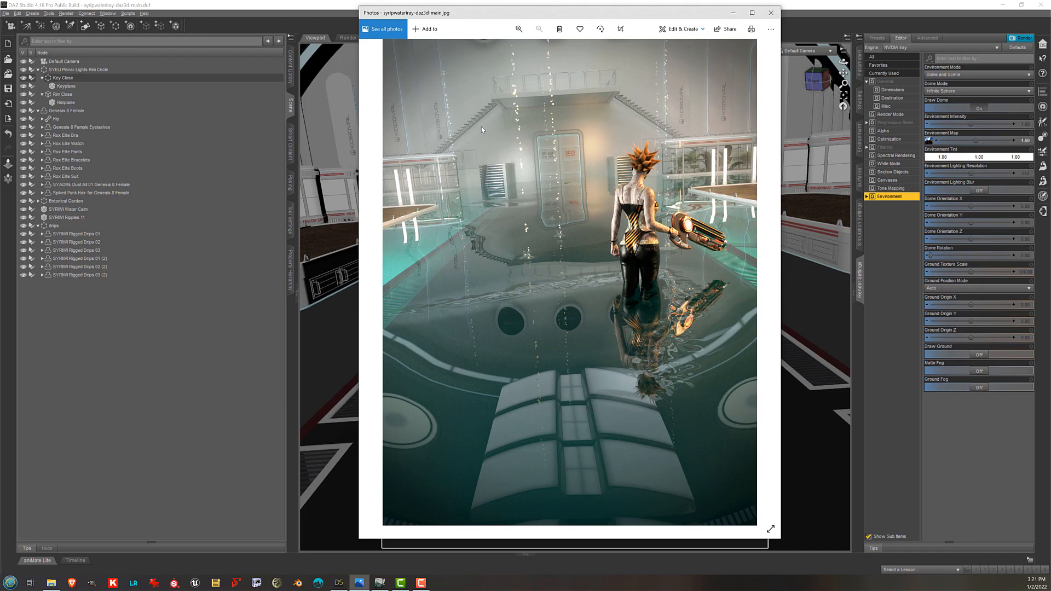
# Minimize the reference render image and select the Default Camera in the scene
pyautogui.moveTo(617, 14); pyautogui.dragTo(607, 13)
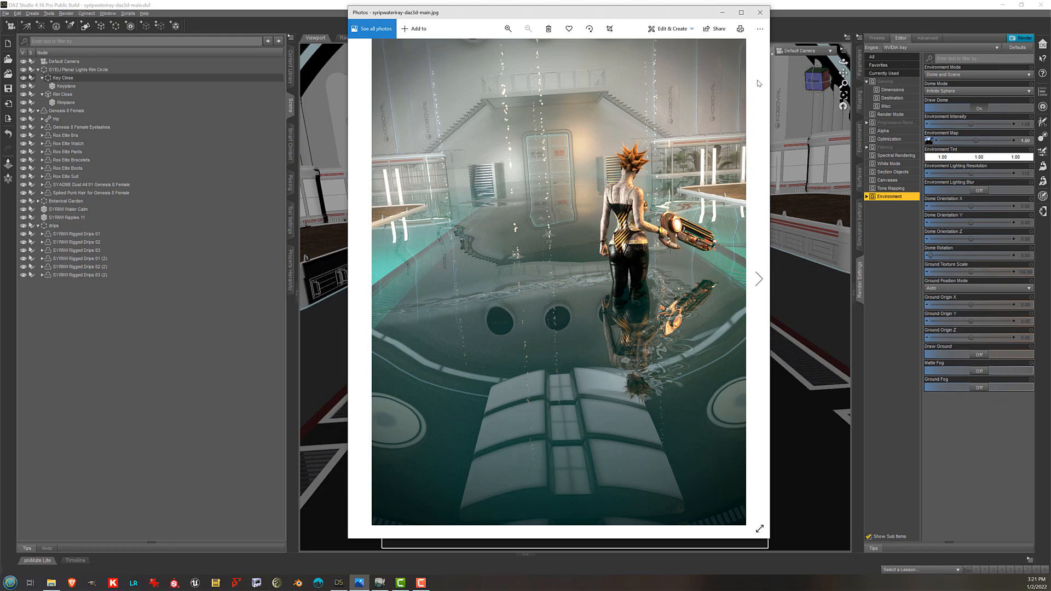
pyautogui.click(723, 12)
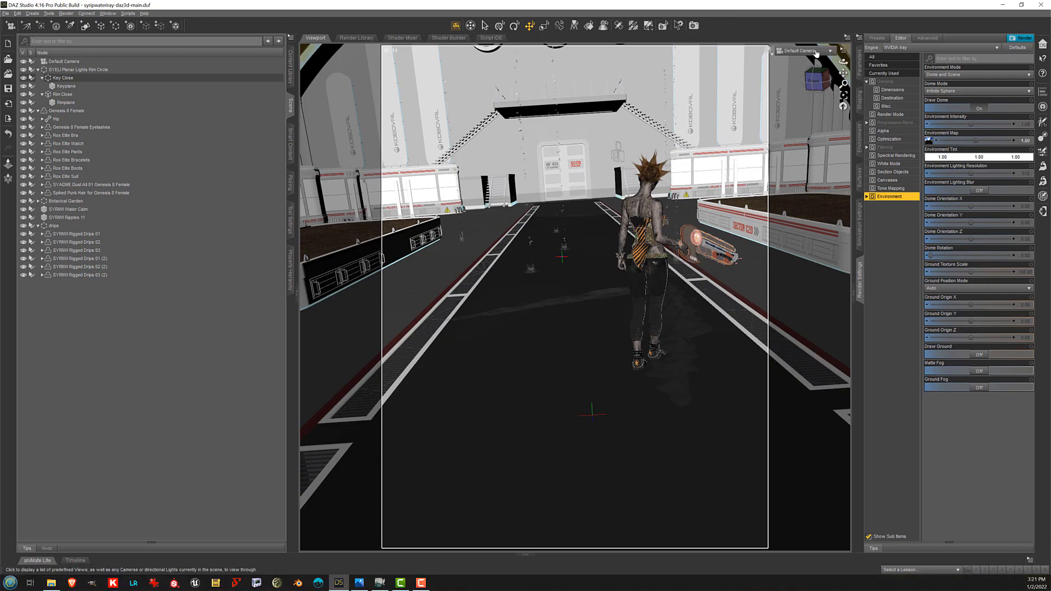
pyautogui.click(174, 62)
# Review the Startup and Scene preferences, including the default camera option, and close the preferences without changes
pyautogui.click(18, 13)
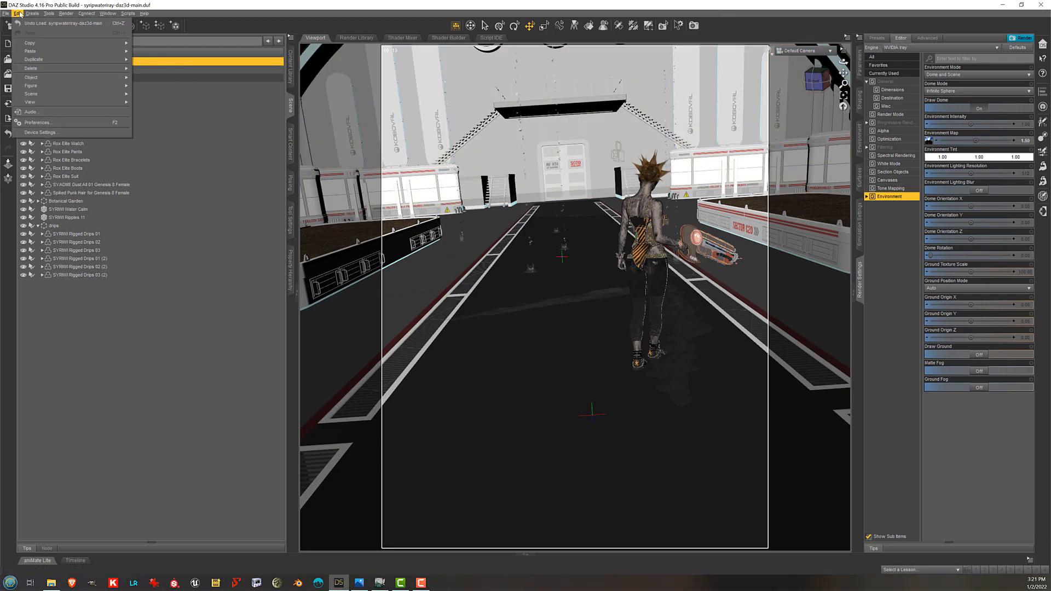
pyautogui.click(63, 127)
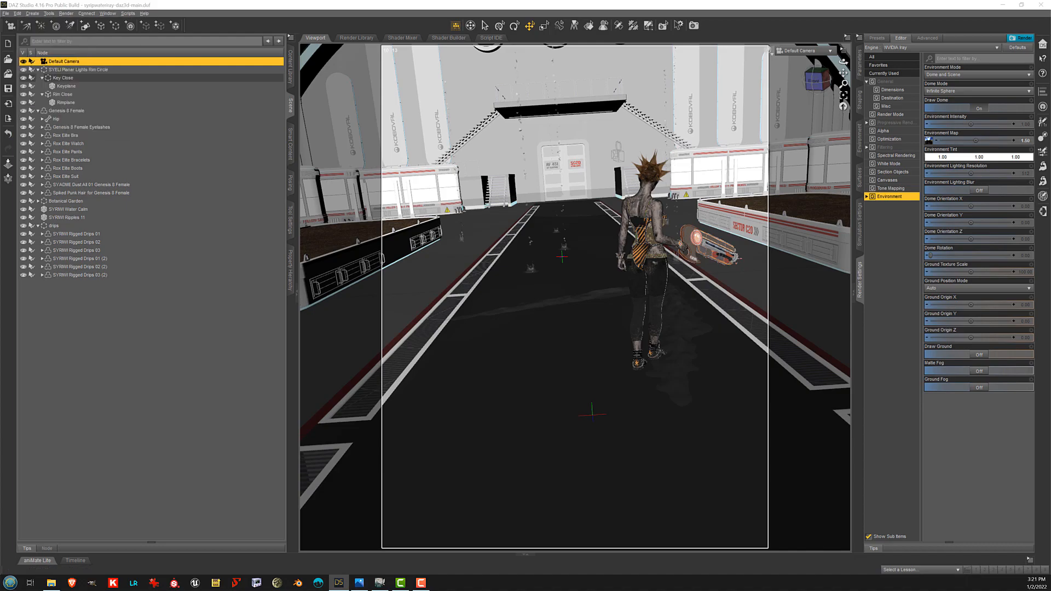
pyautogui.moveTo(2, 235); pyautogui.dragTo(386, 222)
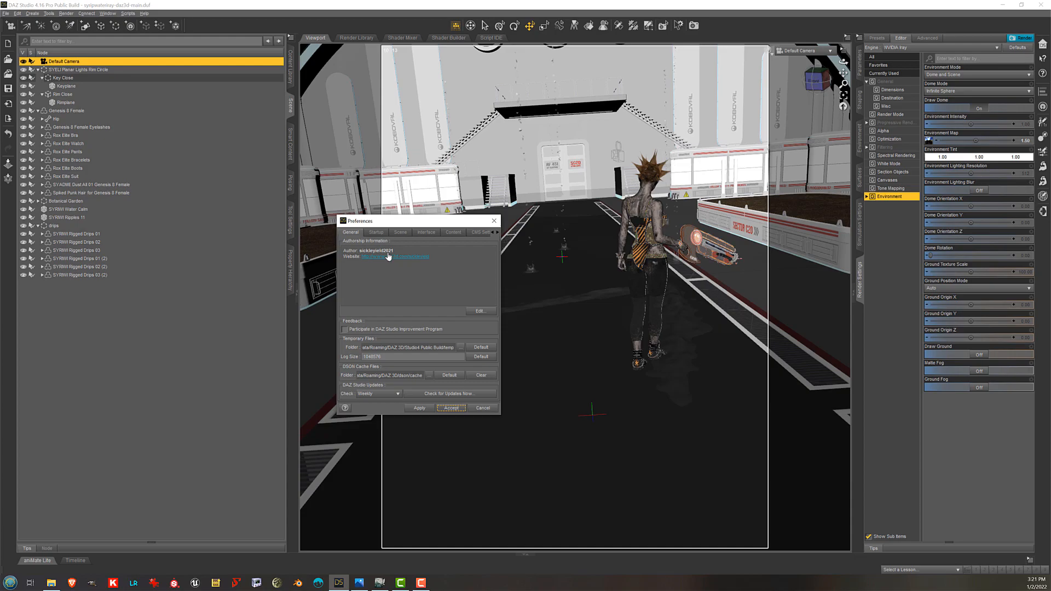
pyautogui.click(376, 233)
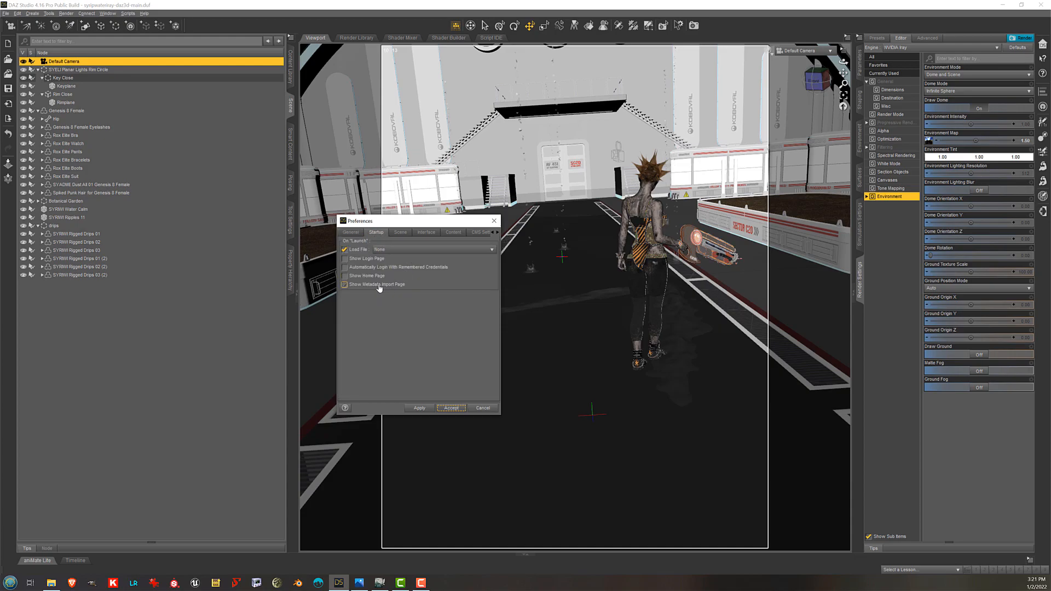
pyautogui.click(361, 250)
pyautogui.click(399, 232)
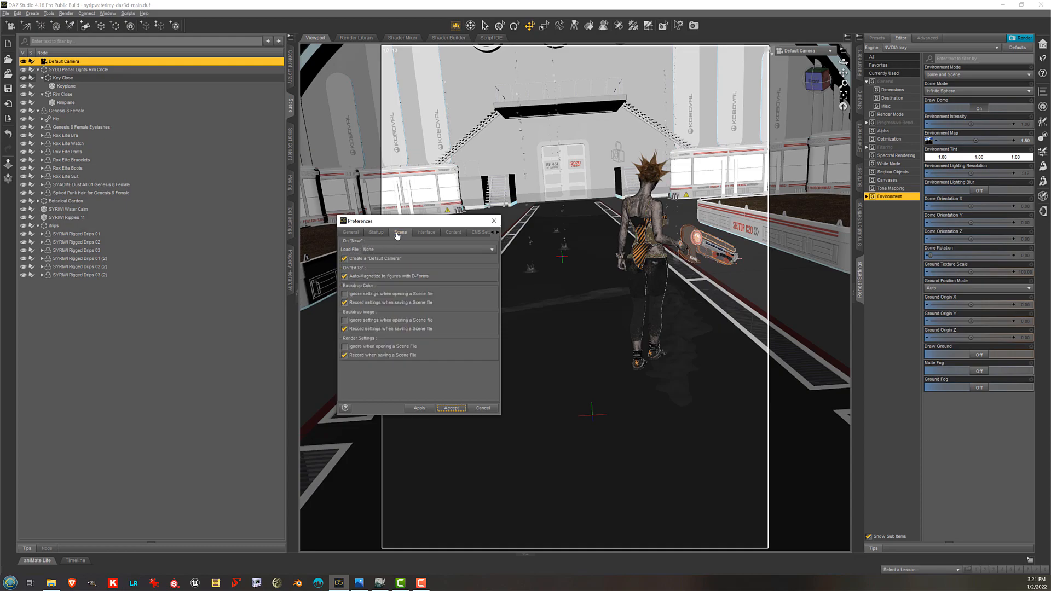
pyautogui.click(350, 260)
pyautogui.click(486, 409)
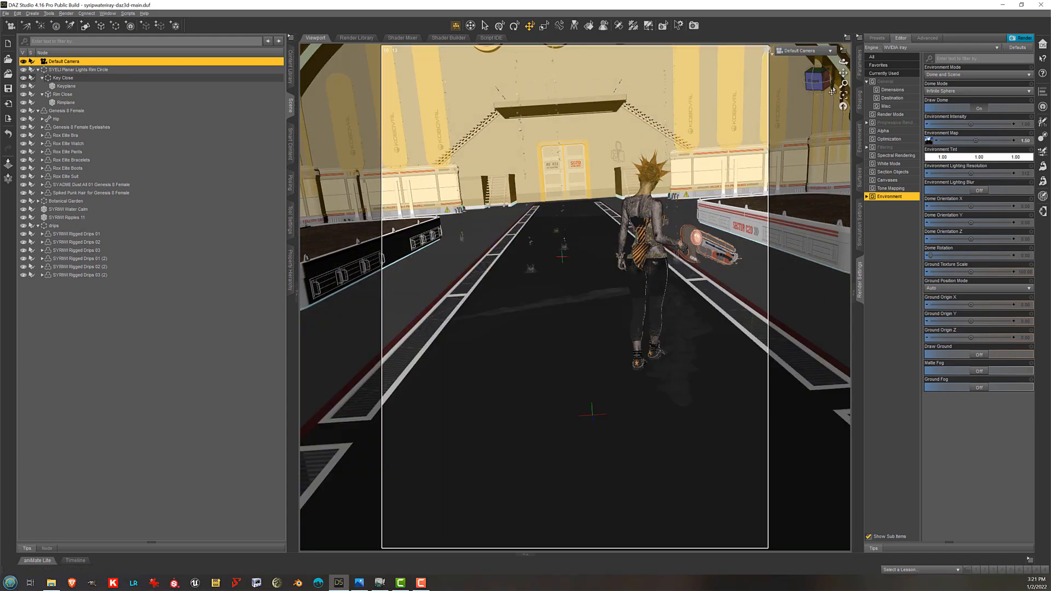
# Examine the Default Camera's parameters, including its Camera and Headlamp settings
pyautogui.click(862, 74)
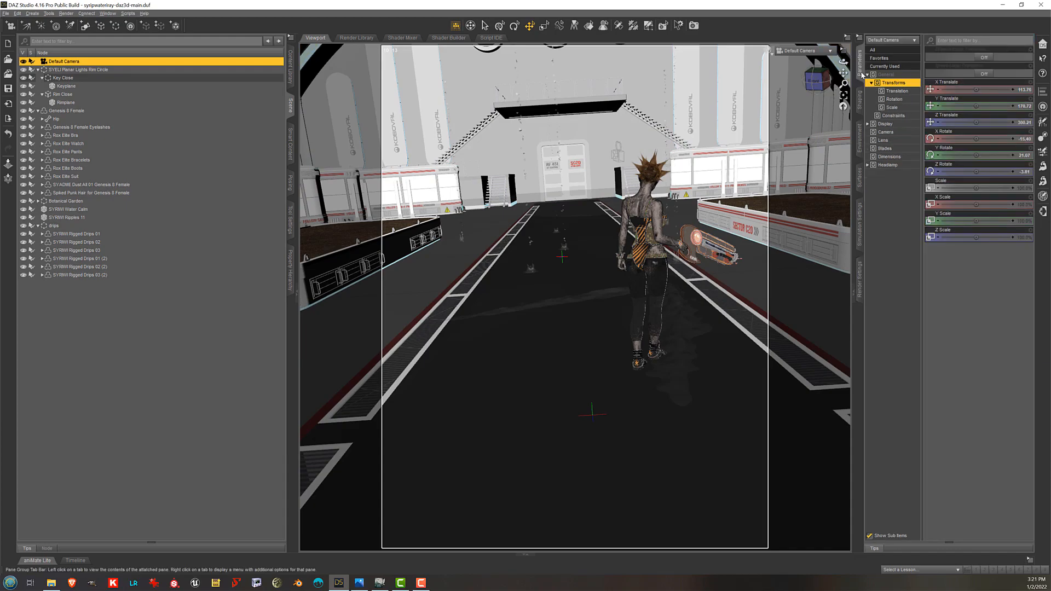
pyautogui.click(886, 132)
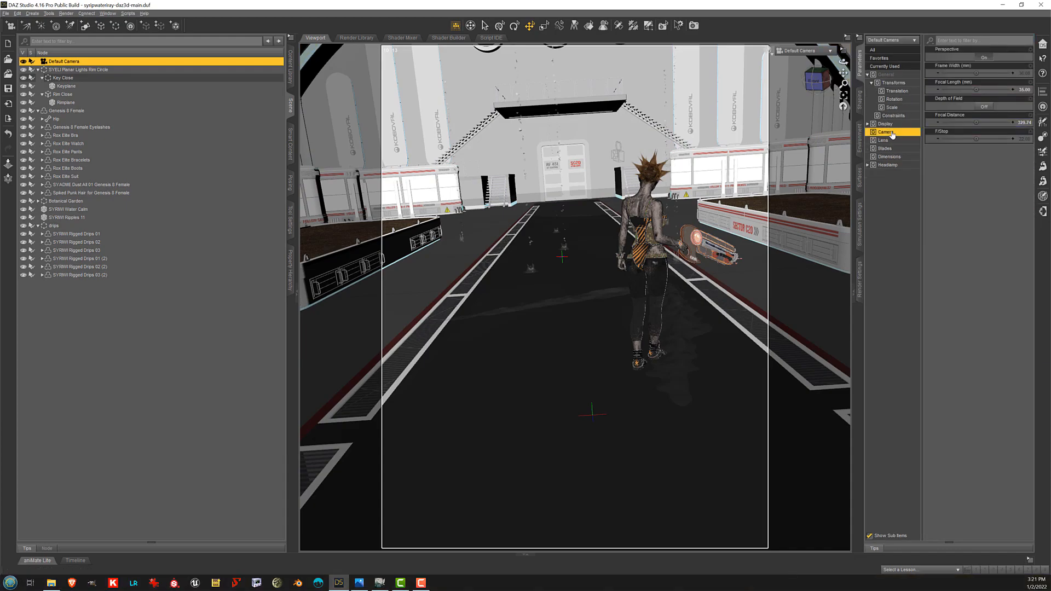
pyautogui.click(890, 165)
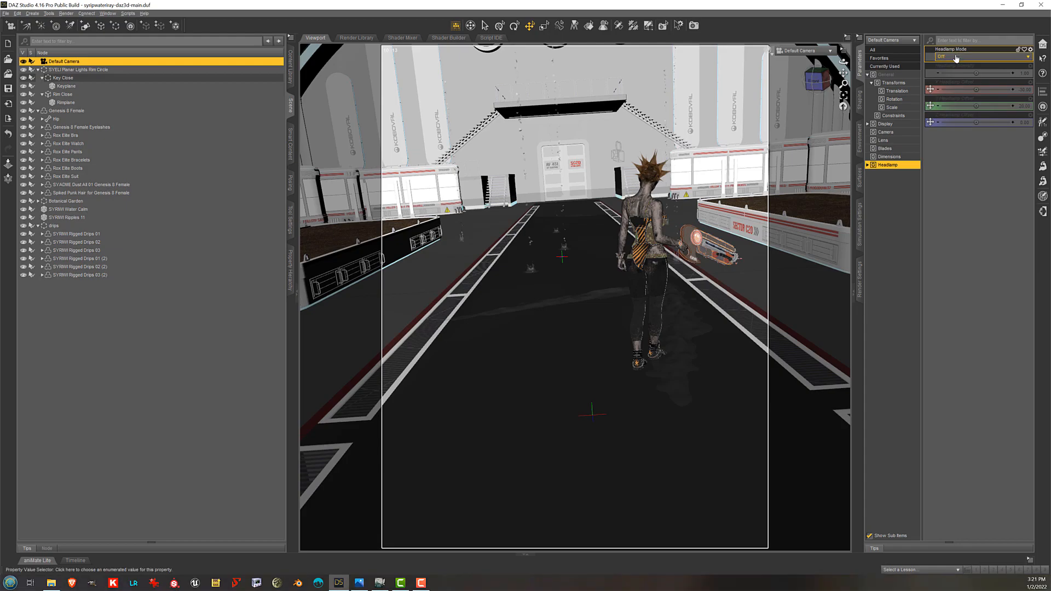
# View the Default Camera from outside in the Perspective View, show its Camera parameters, and return to looking through it
pyautogui.click(811, 52)
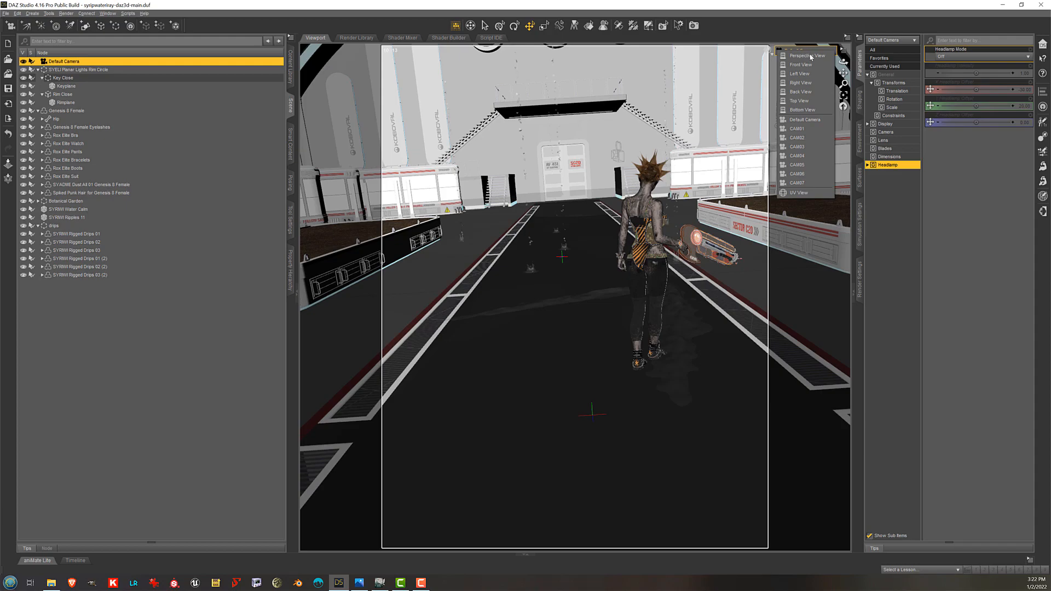
pyautogui.click(811, 56)
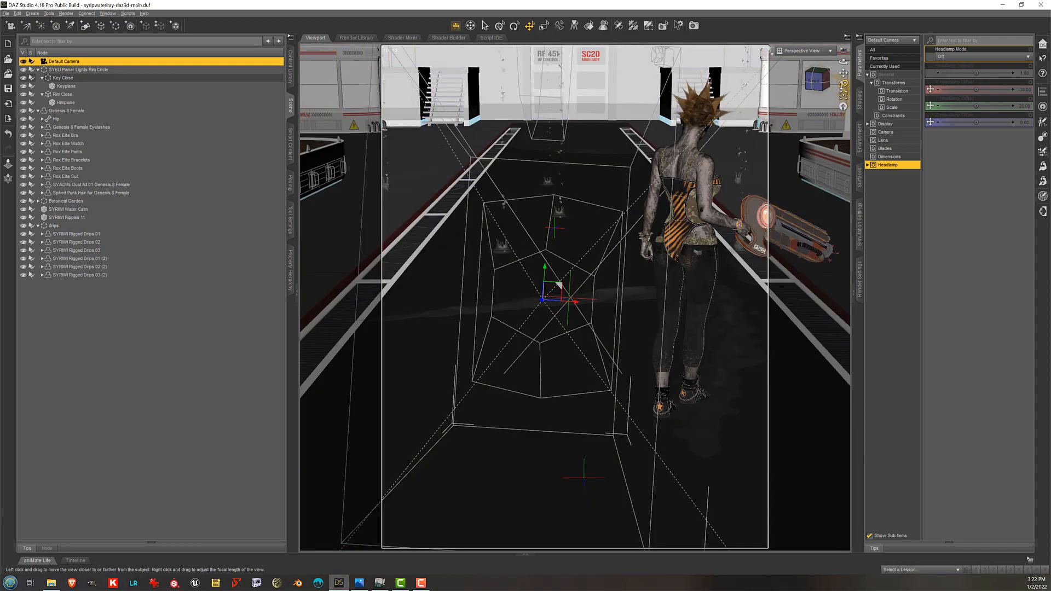
pyautogui.moveTo(843, 84); pyautogui.dragTo(844, 102)
pyautogui.moveTo(843, 62)
pyautogui.mouseDown()
pyautogui.moveTo(821, 55)
pyautogui.moveTo(822, 79)
pyautogui.moveTo(844, 68)
pyautogui.mouseUp()
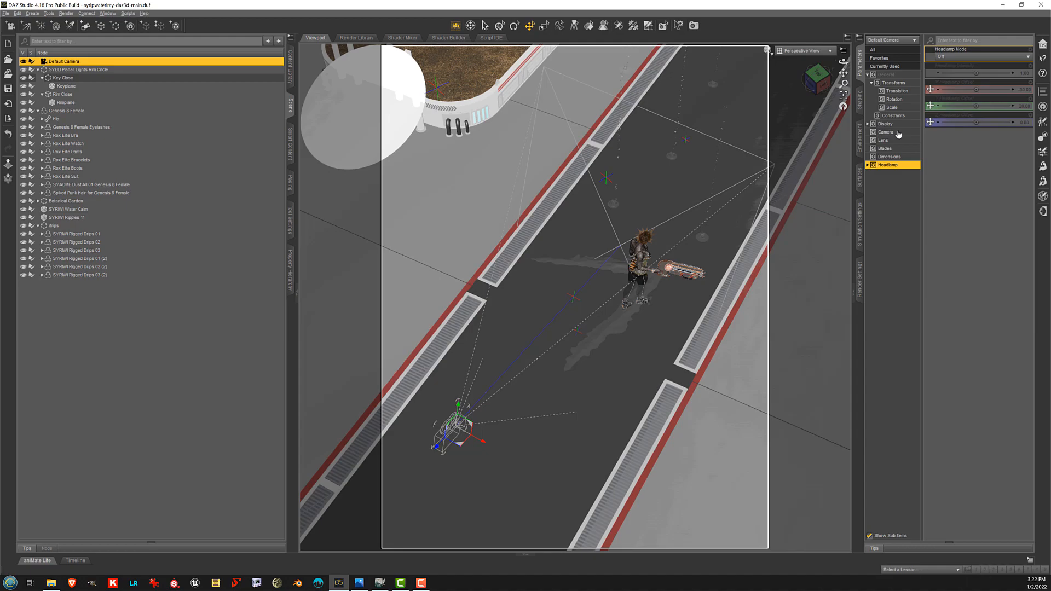
pyautogui.click(898, 135)
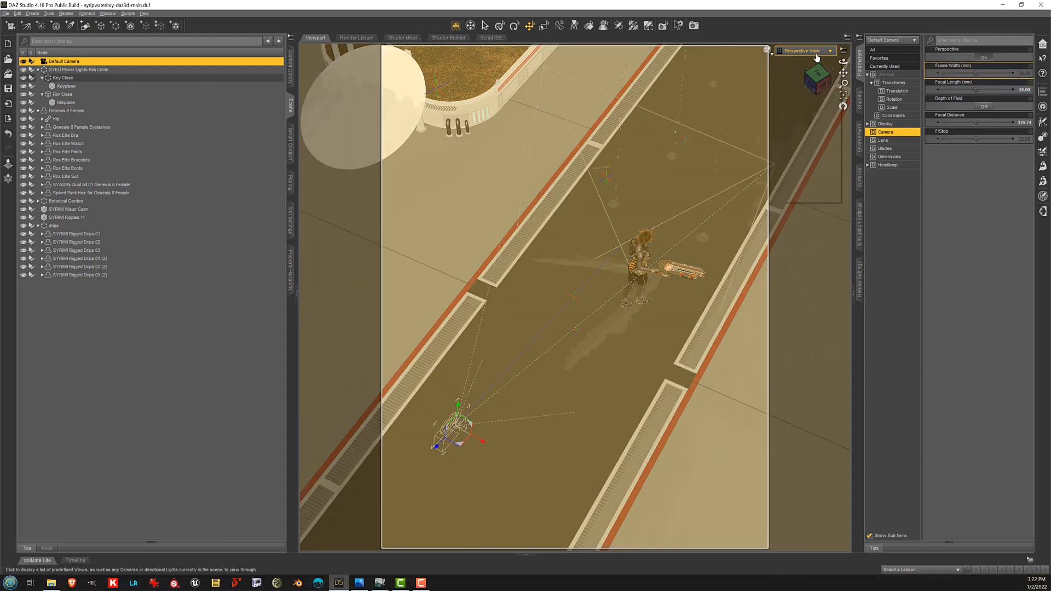
pyautogui.click(805, 50)
pyautogui.click(819, 124)
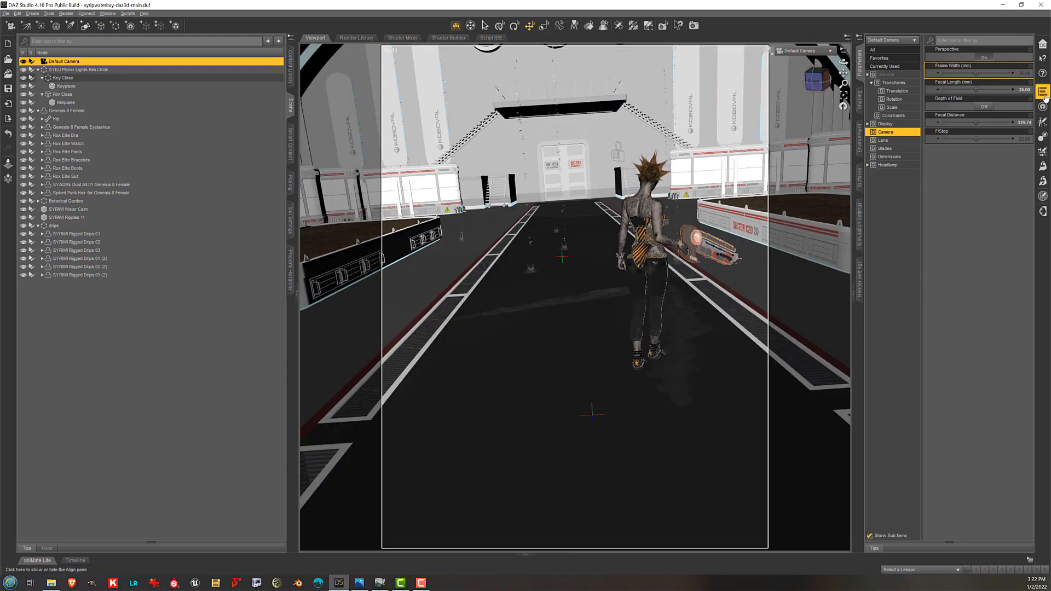
# Try a 65 mm focal length on the Default Camera and set it back to 35 mm
pyautogui.click(1024, 90)
pyautogui.write('65')
pyautogui.press('Return')
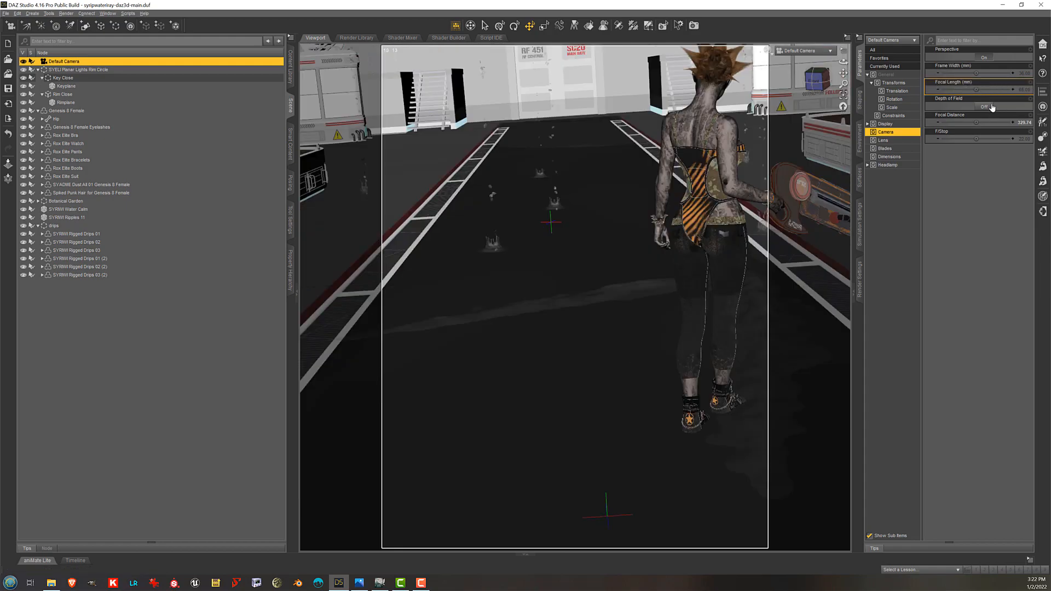
pyautogui.click(1025, 90)
pyautogui.write('35')
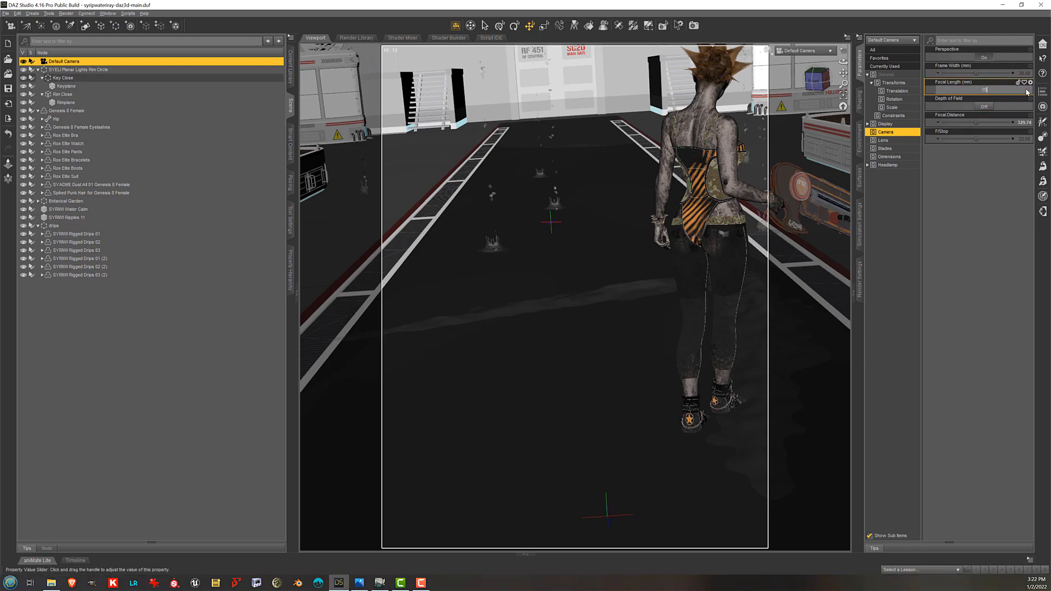
pyautogui.press('Return')
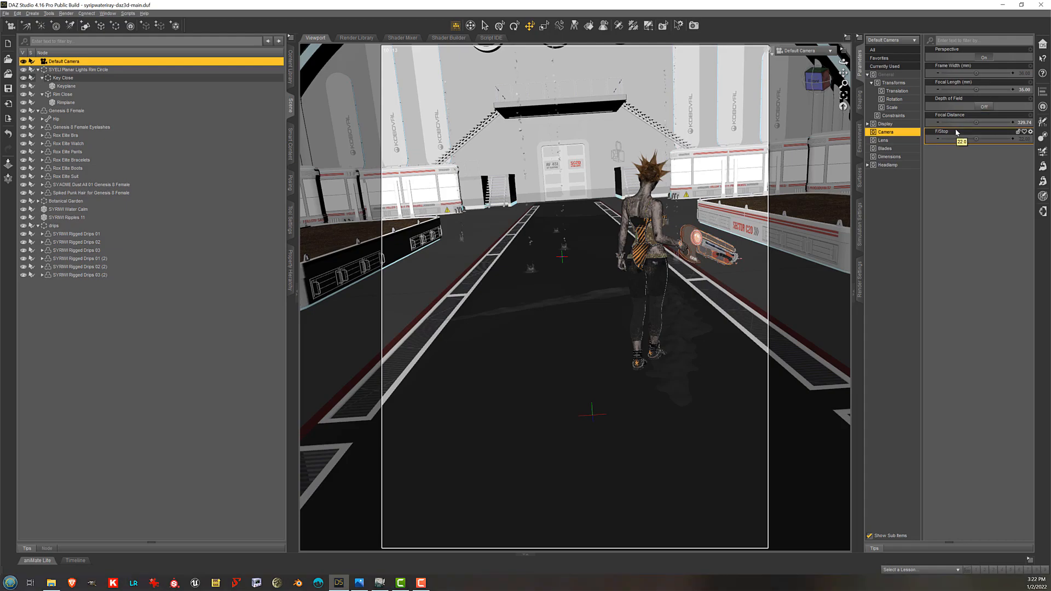
# Compare the scene in the Perspective View with the Default Camera's view, ending on the Default Camera
pyautogui.click(821, 51)
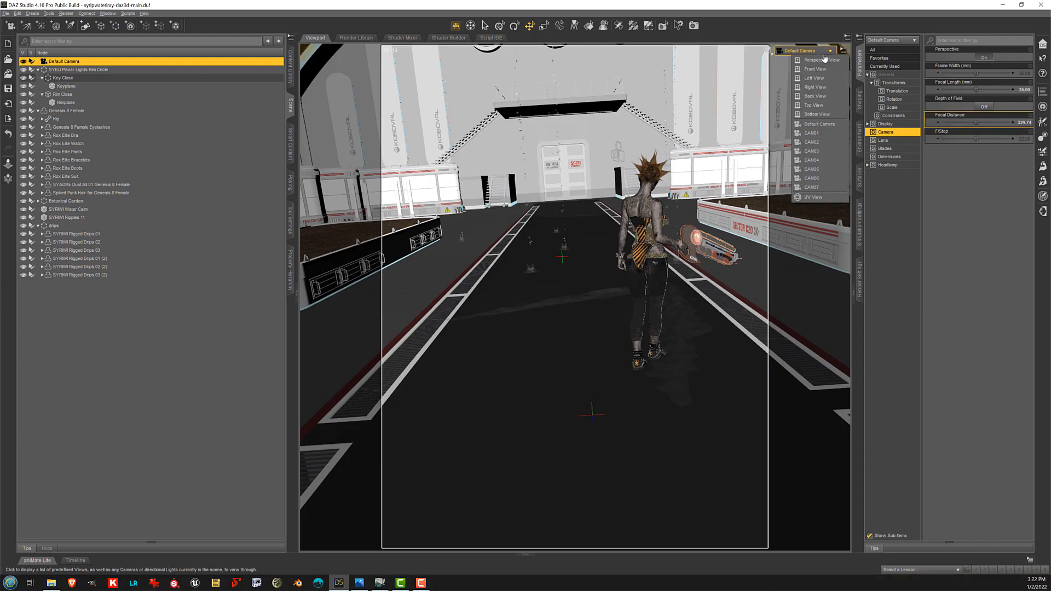
pyautogui.click(825, 61)
pyautogui.moveTo(844, 62)
pyautogui.mouseDown()
pyautogui.moveTo(865, 58)
pyautogui.moveTo(868, 30)
pyautogui.moveTo(848, 69)
pyautogui.moveTo(822, 62)
pyautogui.moveTo(839, 63)
pyautogui.mouseUp()
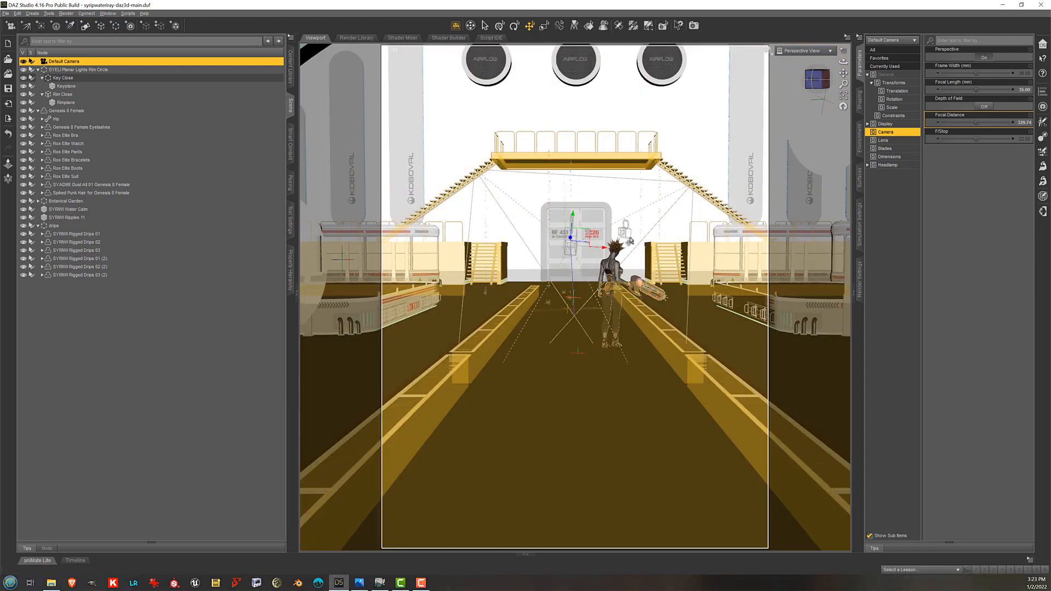
pyautogui.click(804, 50)
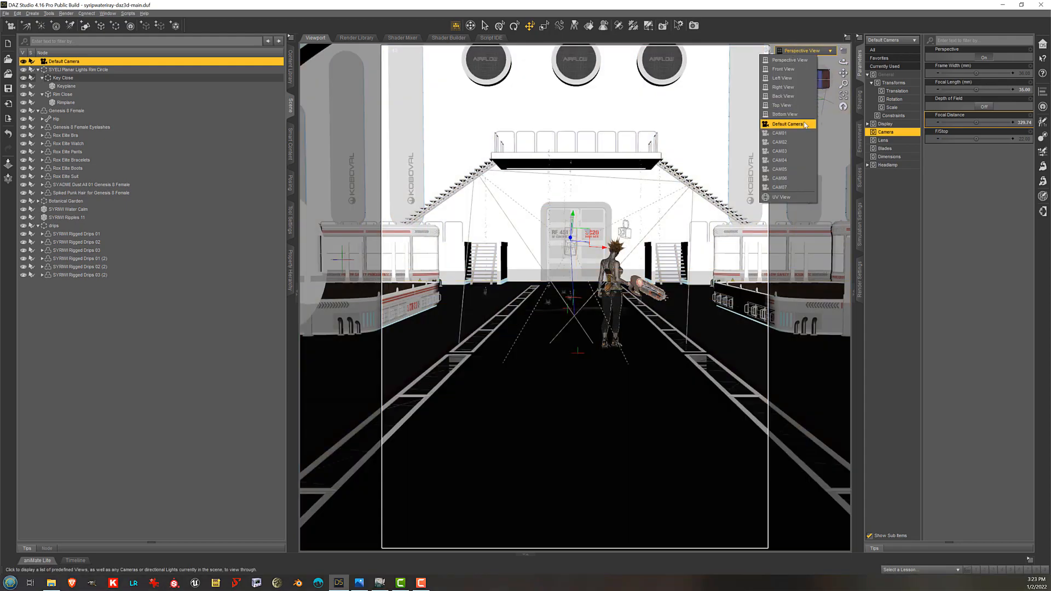
pyautogui.click(788, 124)
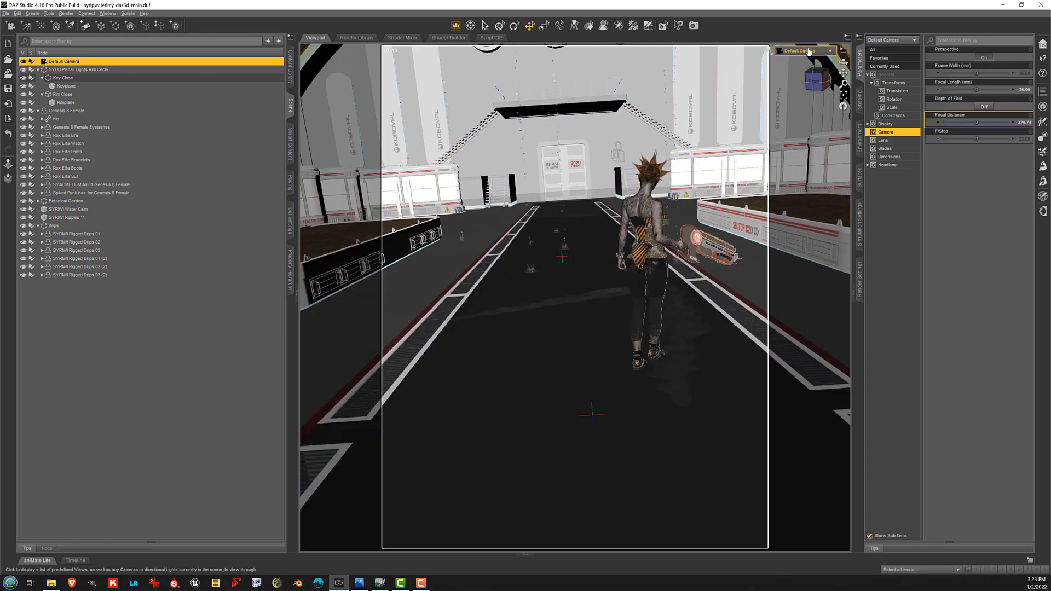
# Switch to the Perspective View and orbit to a side view of the camera, light and figure
pyautogui.click(810, 50)
pyautogui.click(812, 54)
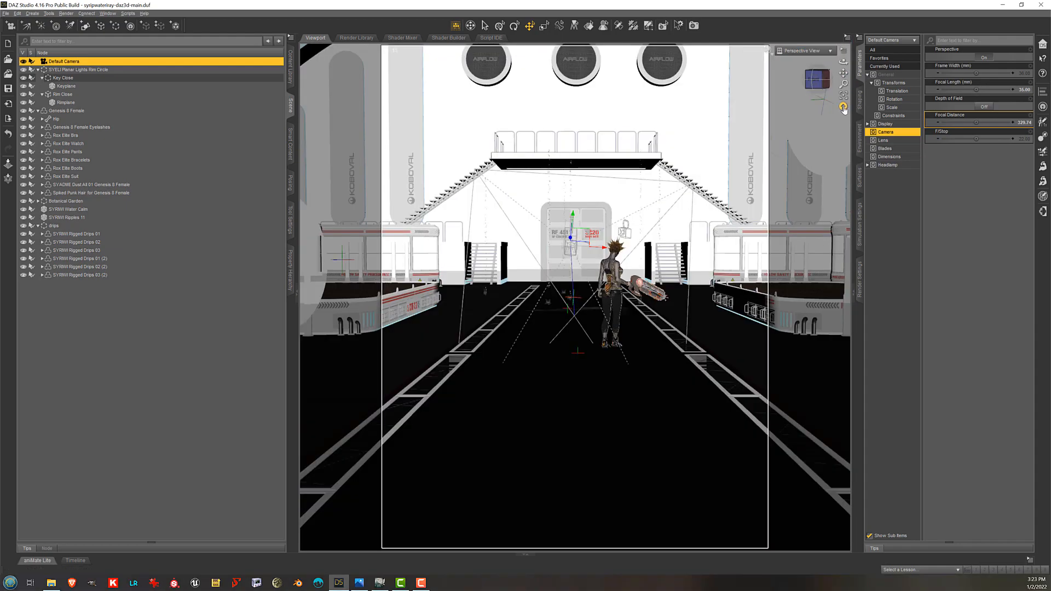
pyautogui.moveTo(844, 61); pyautogui.dragTo(933, 62)
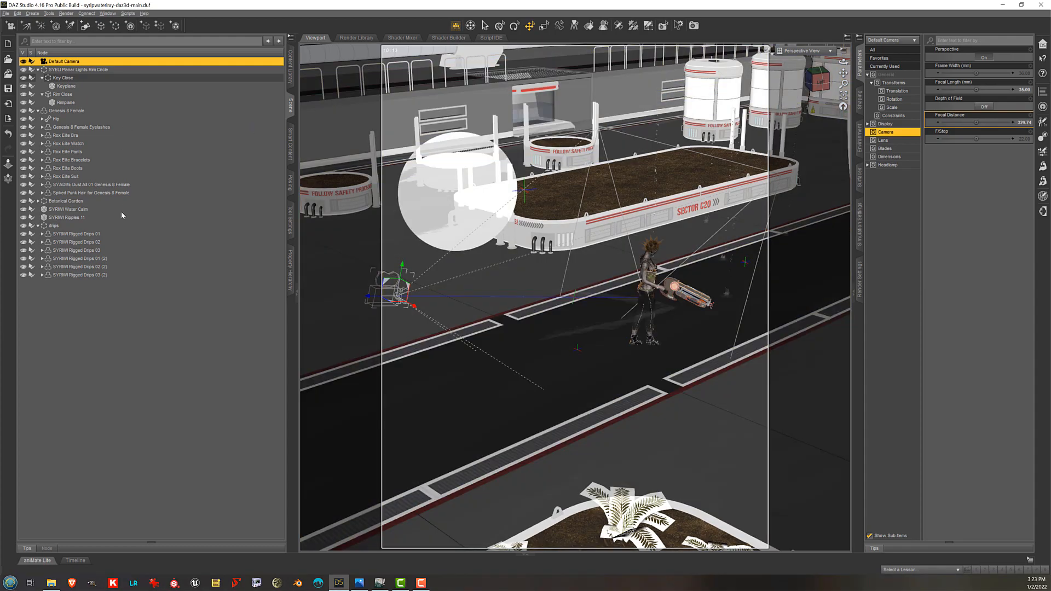
# Inspect the Botanical Garden's transforms and the currently used parameters of the Genesis 8 Female figure
pyautogui.click(121, 201)
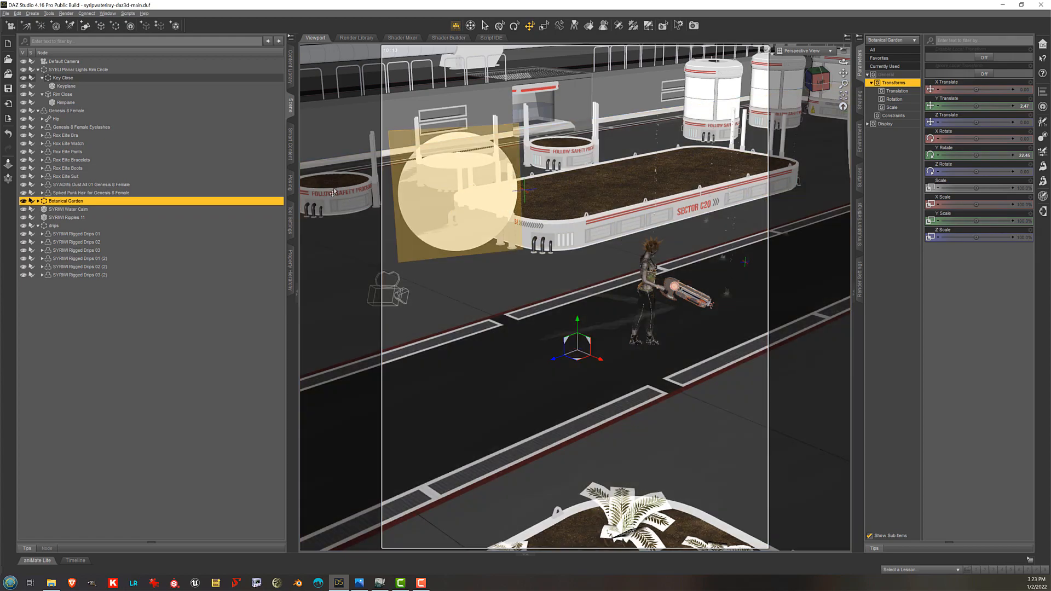
pyautogui.click(620, 320)
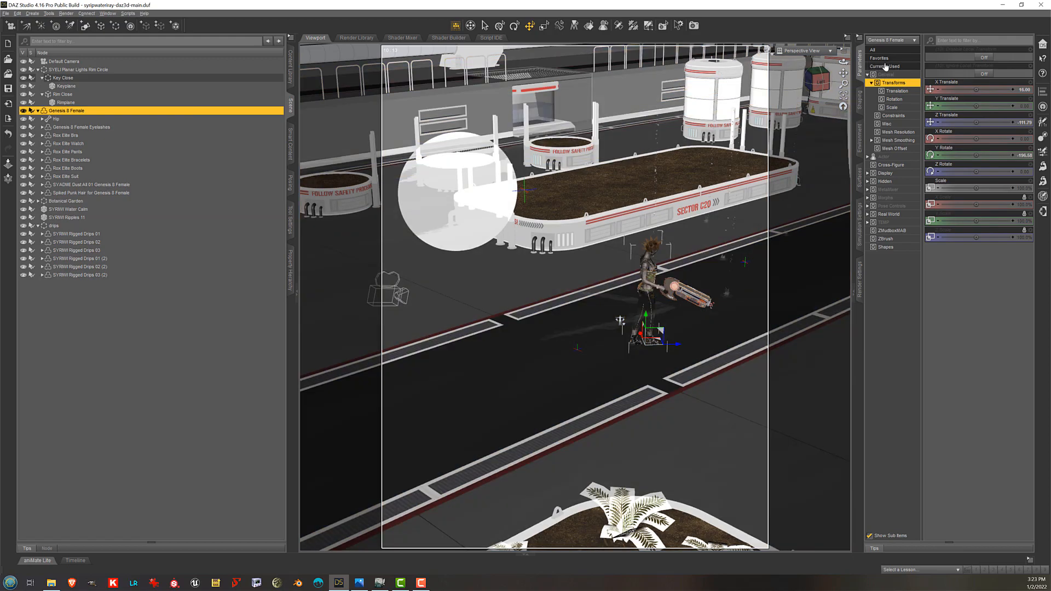
pyautogui.click(885, 67)
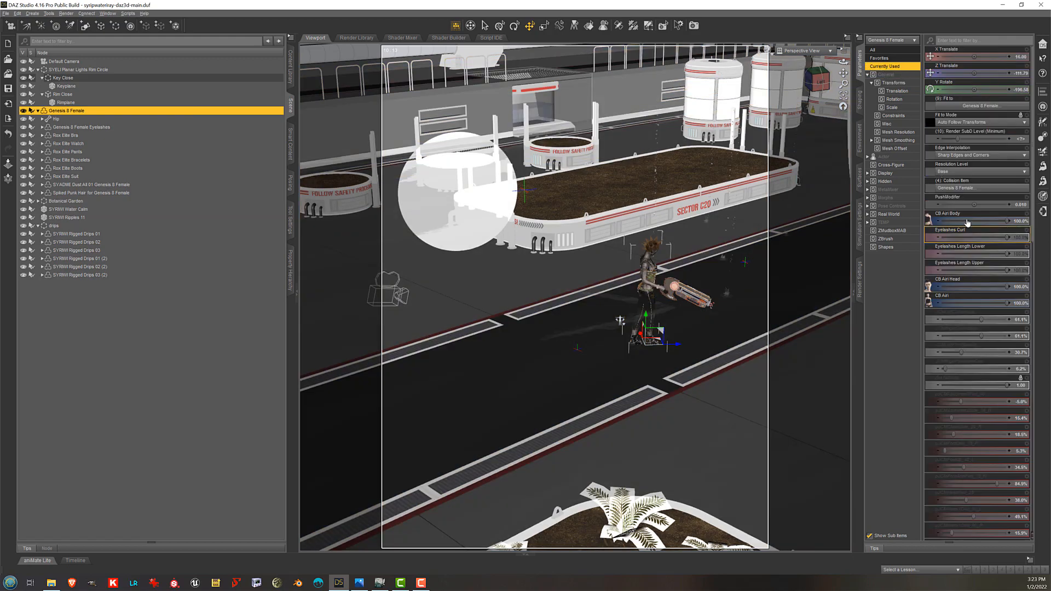
pyautogui.moveTo(968, 222)
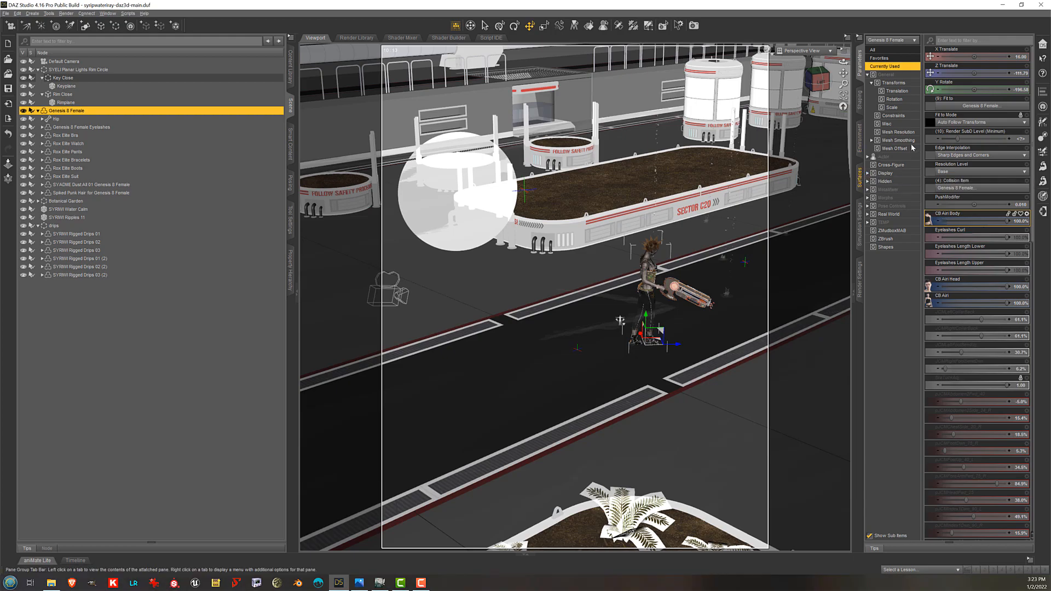
# Examine the surface settings for the Genesis 8 Female's skin, lips and nails, from base color through displacement
pyautogui.click(859, 177)
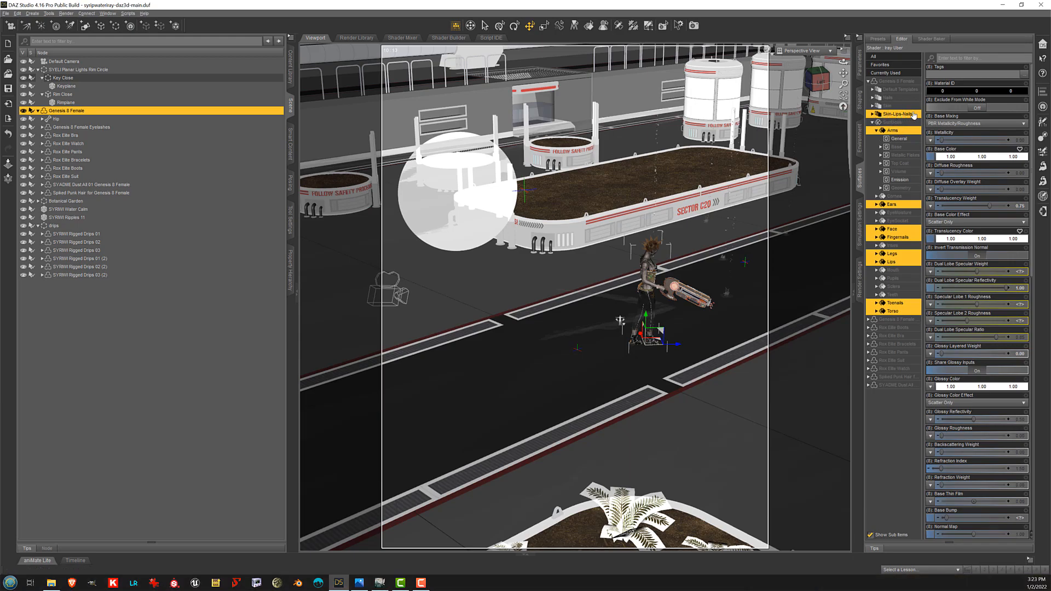
pyautogui.scroll(-8, 980, 254)
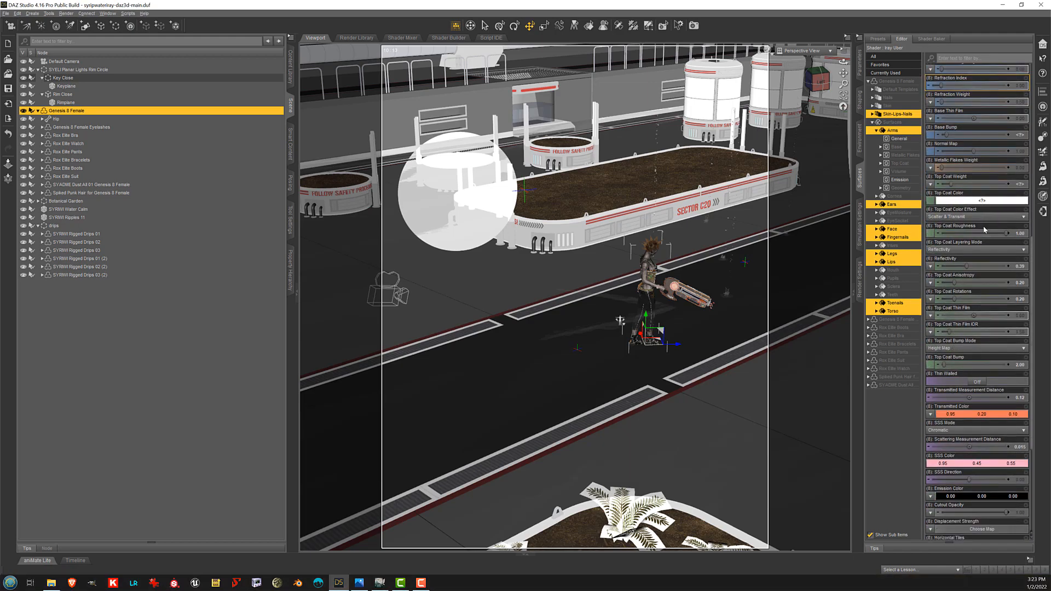
pyautogui.scroll(-1, 981, 284)
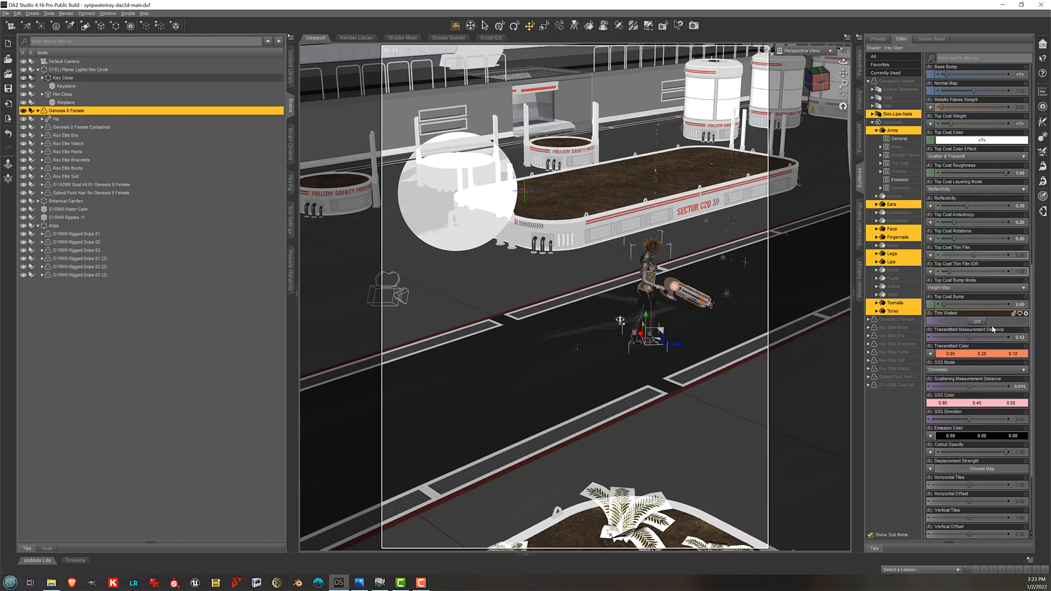
pyautogui.scroll(9, 990, 336)
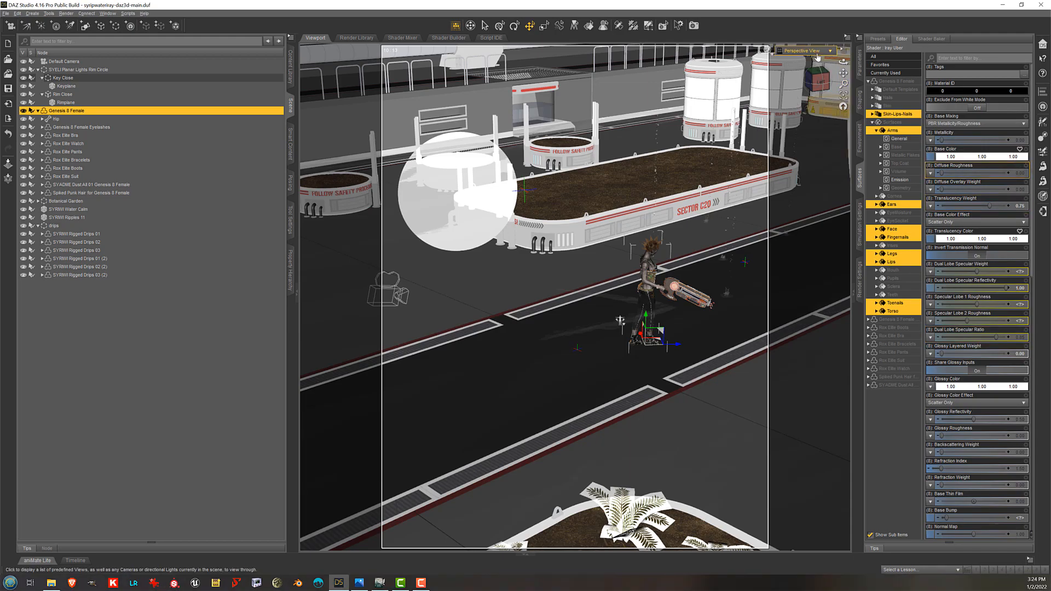
# Return the viewport to the Default Camera and review the skin's translucency, transmitted color and SSS settings
pyautogui.click(824, 50)
pyautogui.click(812, 123)
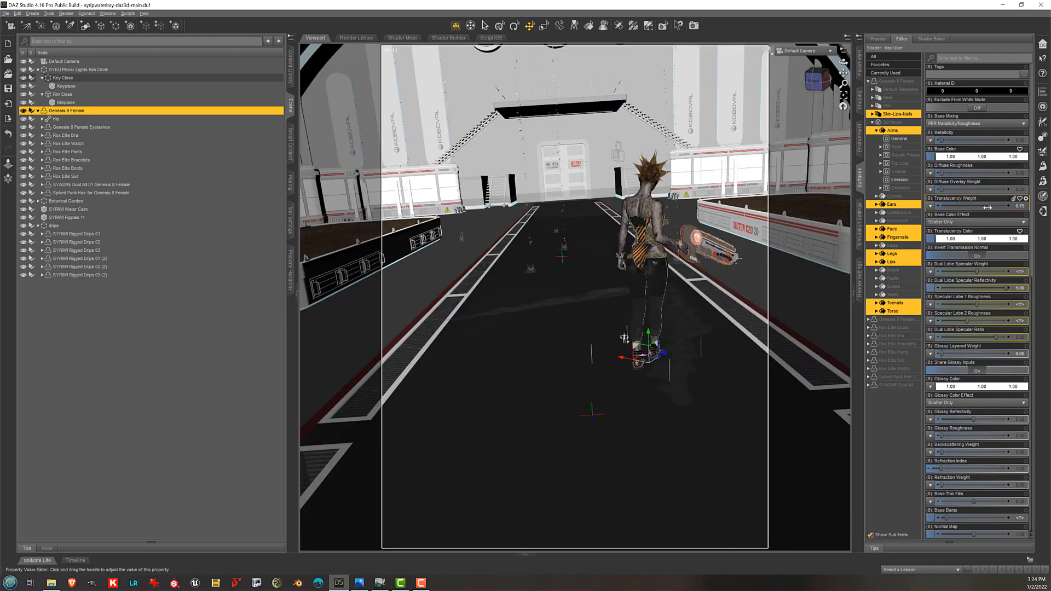
pyautogui.scroll(-15, 987, 207)
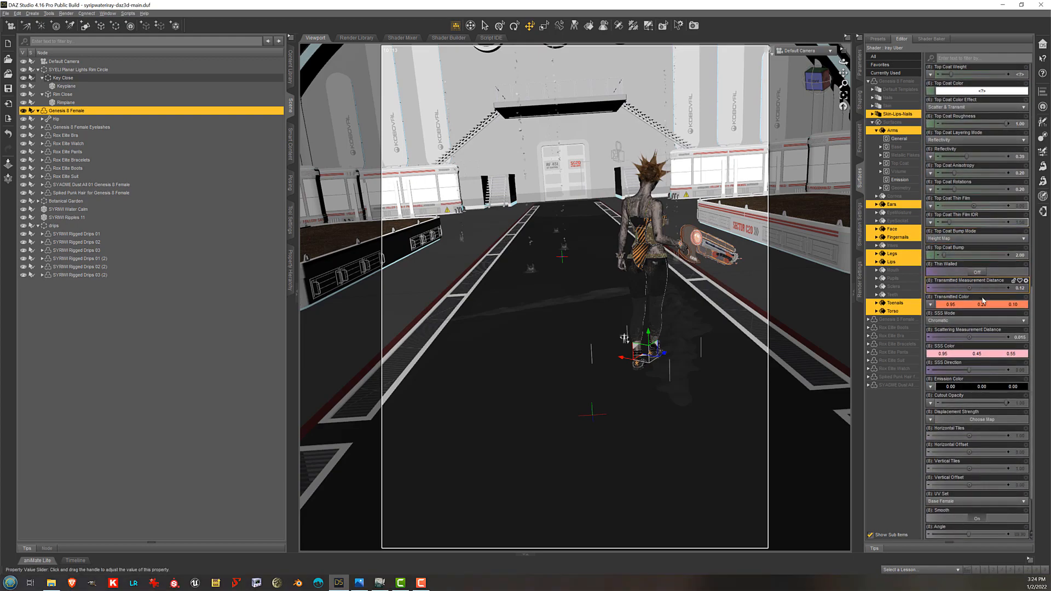
# Review the currently used parameters of the Rox Elite Bra, Suit and Boots, then reselect the Genesis 8 Female
pyautogui.scroll(15, 981, 331)
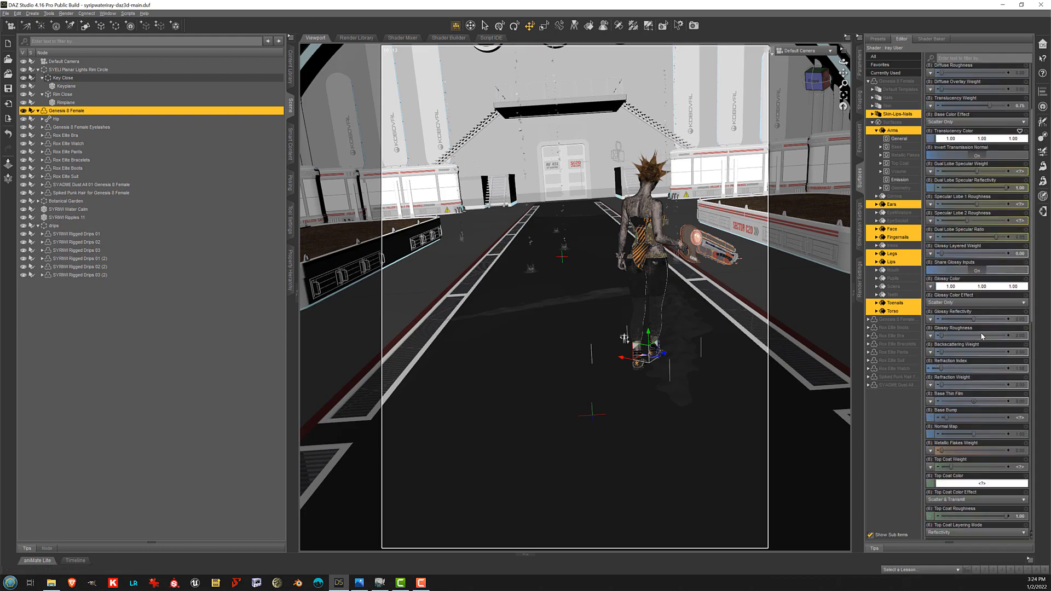
pyautogui.click(862, 76)
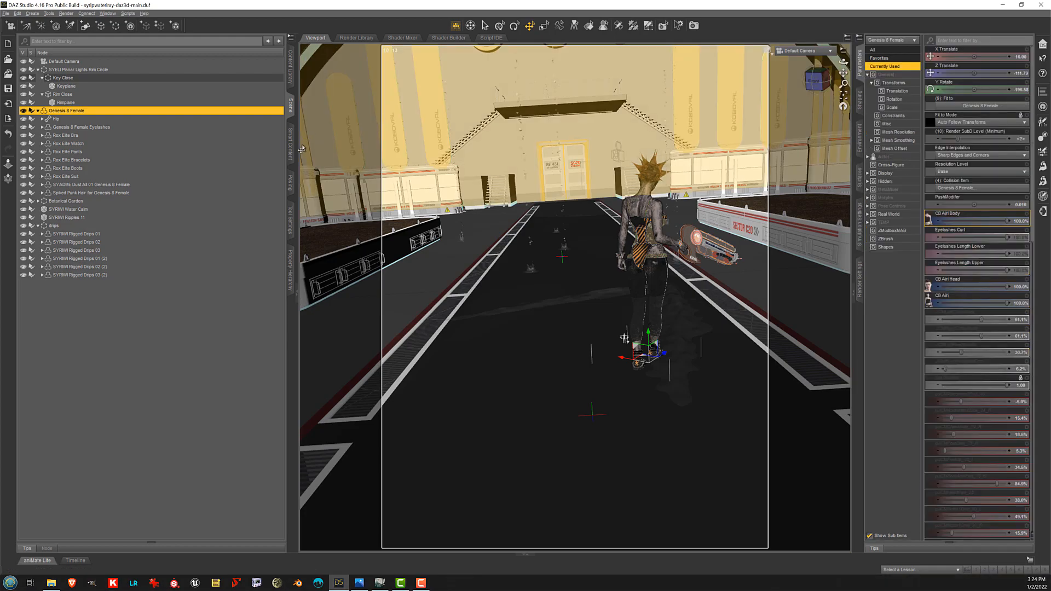
pyautogui.click(132, 135)
pyautogui.click(115, 177)
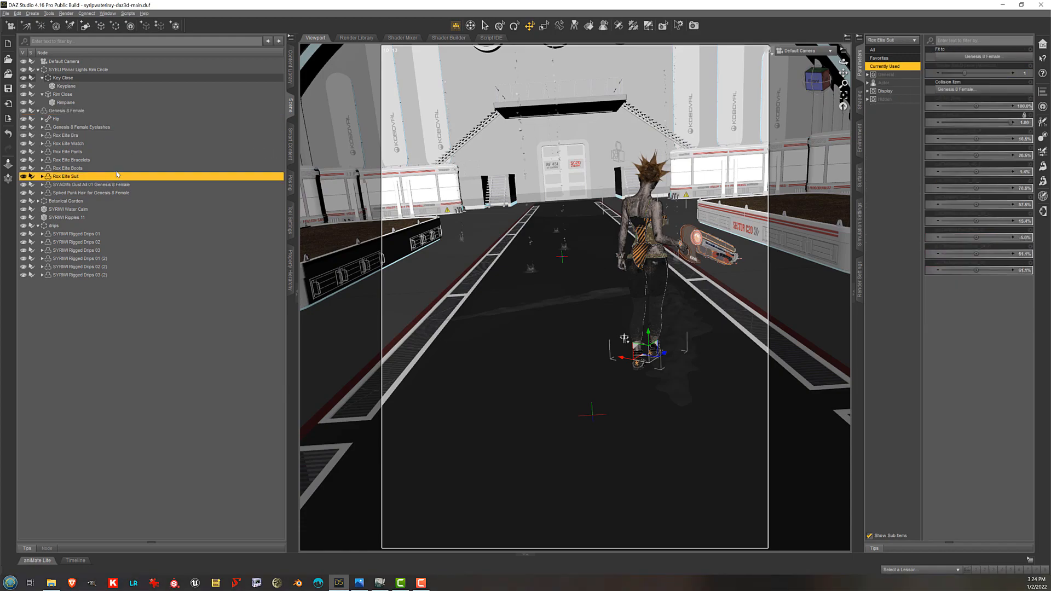
pyautogui.click(118, 169)
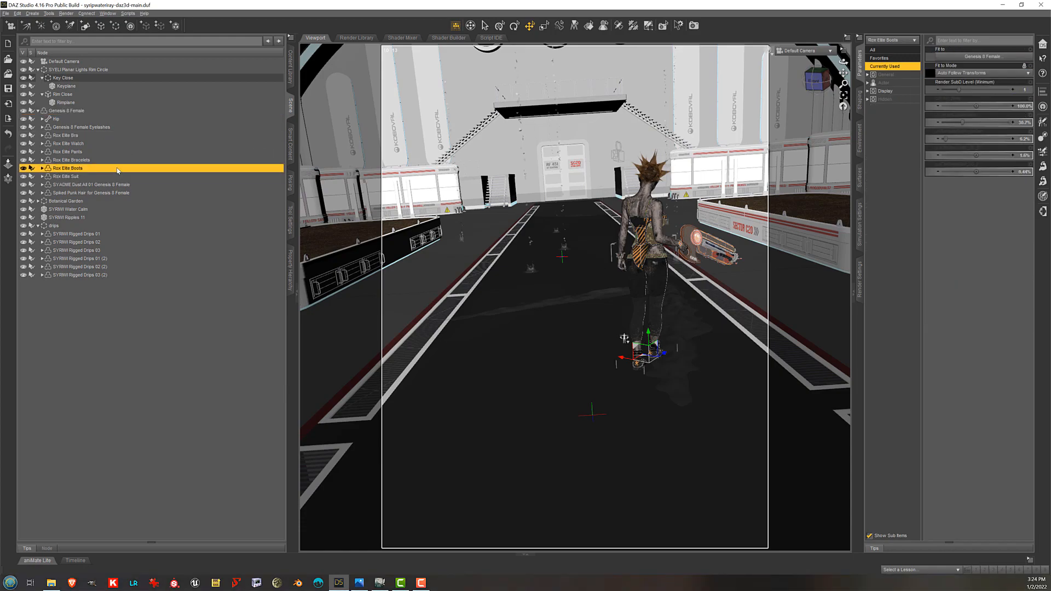
pyautogui.click(125, 111)
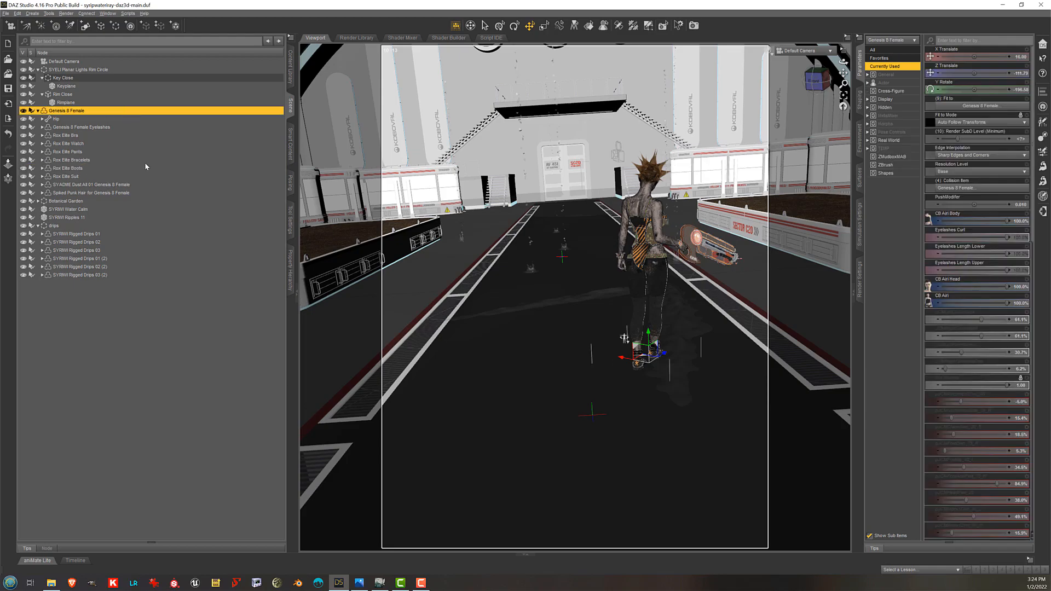
# Inspect the Spiked Punk Hair and the Dust All 01 item fitted to the figure, including the dust item's bone hierarchy
pyautogui.click(132, 194)
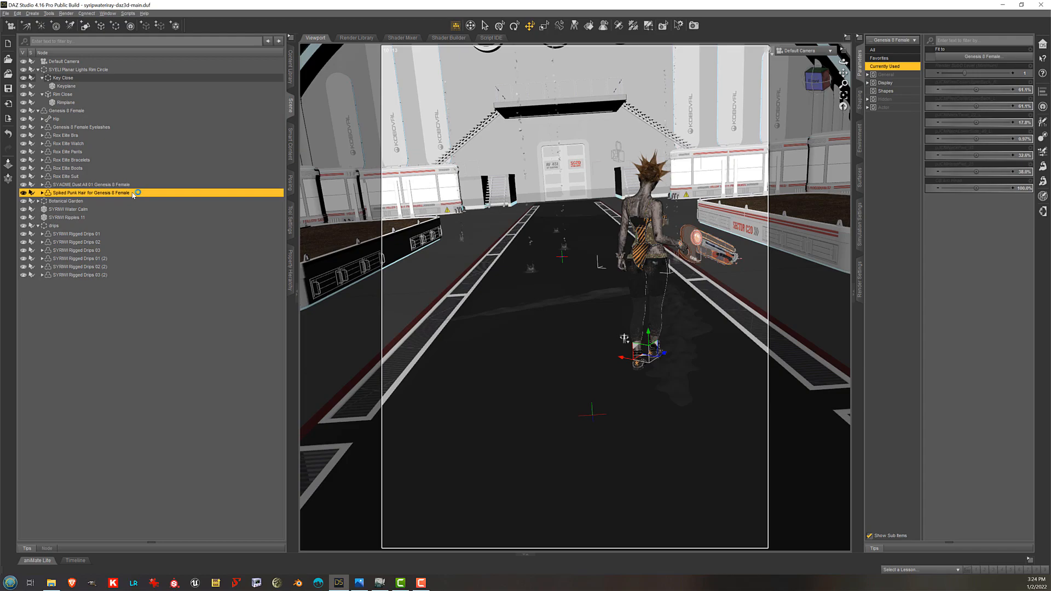
pyautogui.click(133, 186)
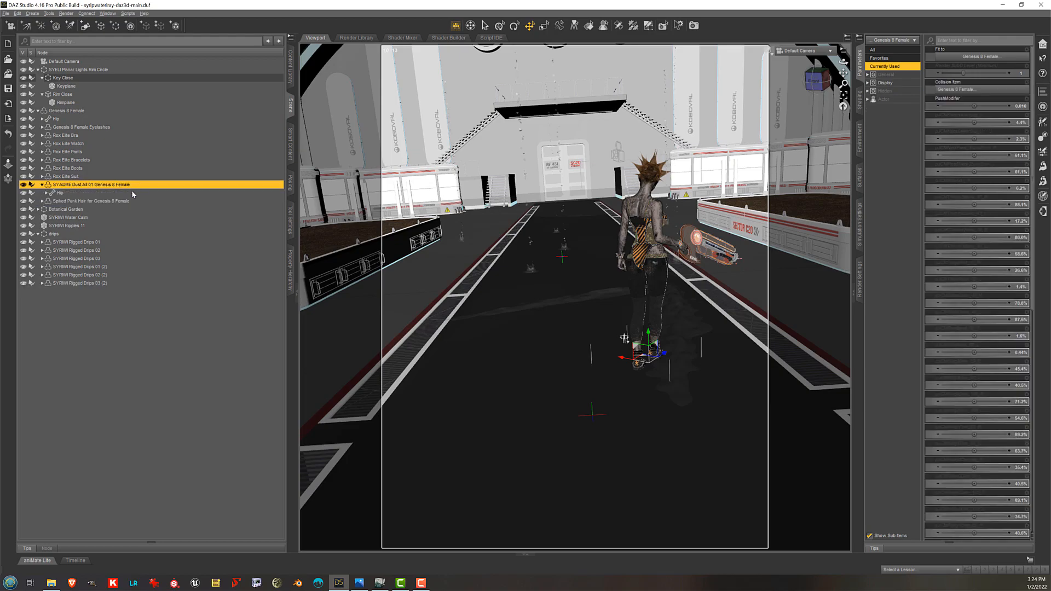
pyautogui.doubleClick(131, 194)
pyautogui.click(132, 186)
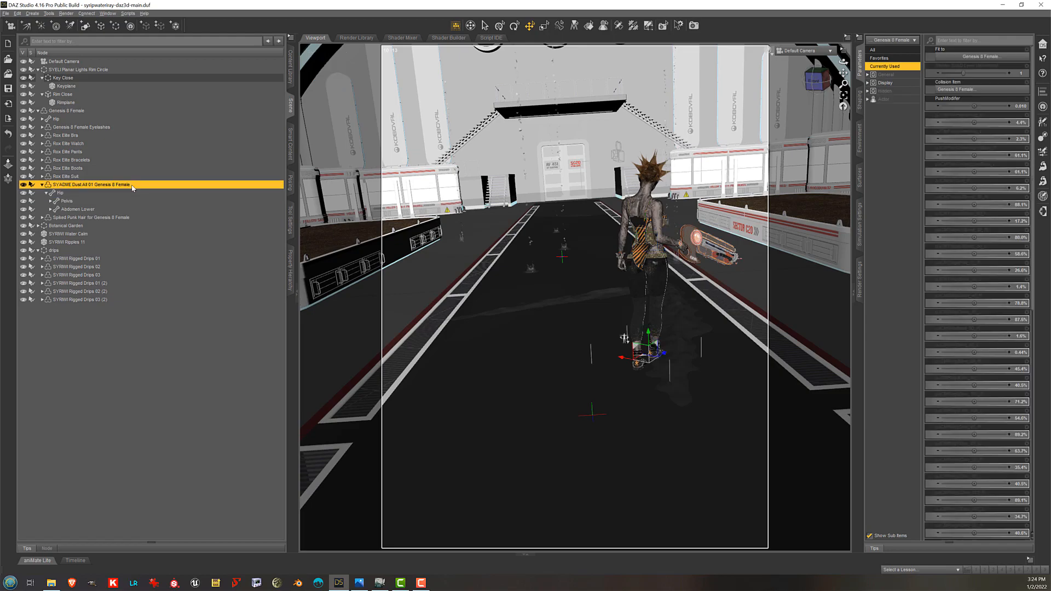
pyautogui.doubleClick(132, 186)
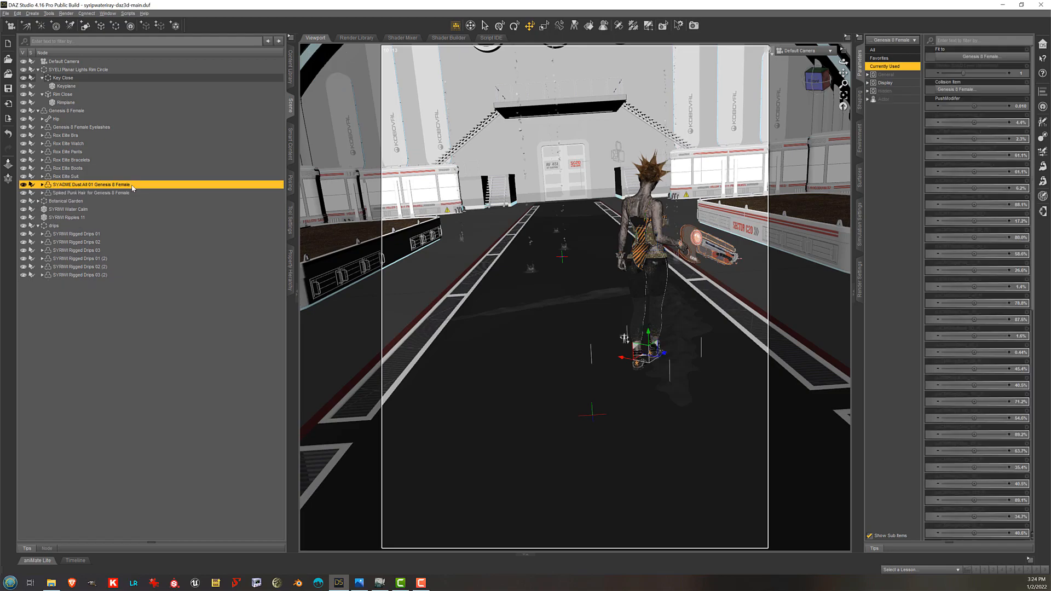
# Inspect the rifle parented to the figure's right hand, then collapse the hip hierarchy and reselect the Dust All 01 item
pyautogui.click(712, 250)
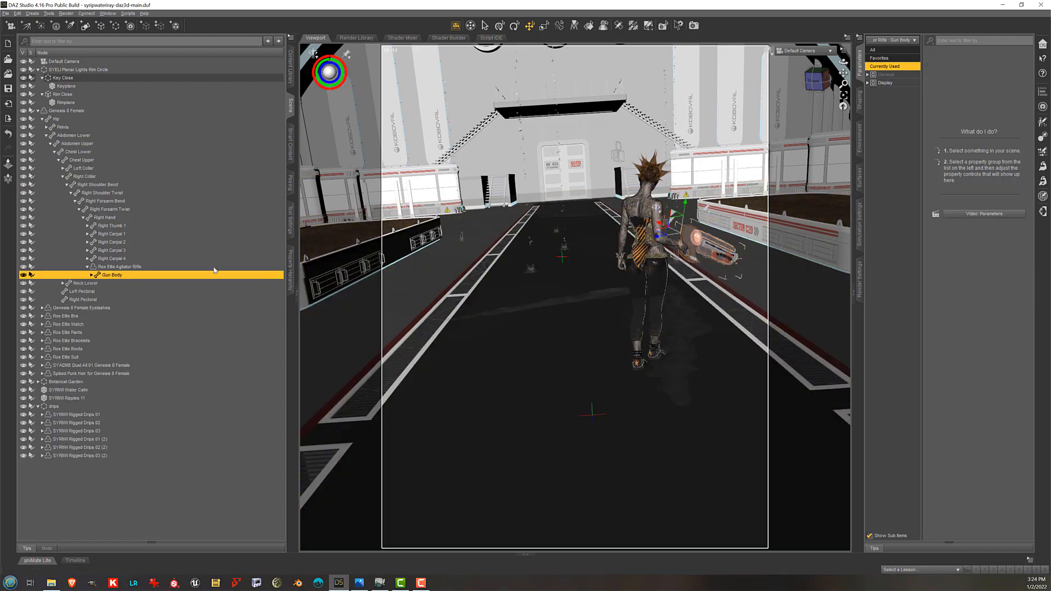
pyautogui.click(141, 268)
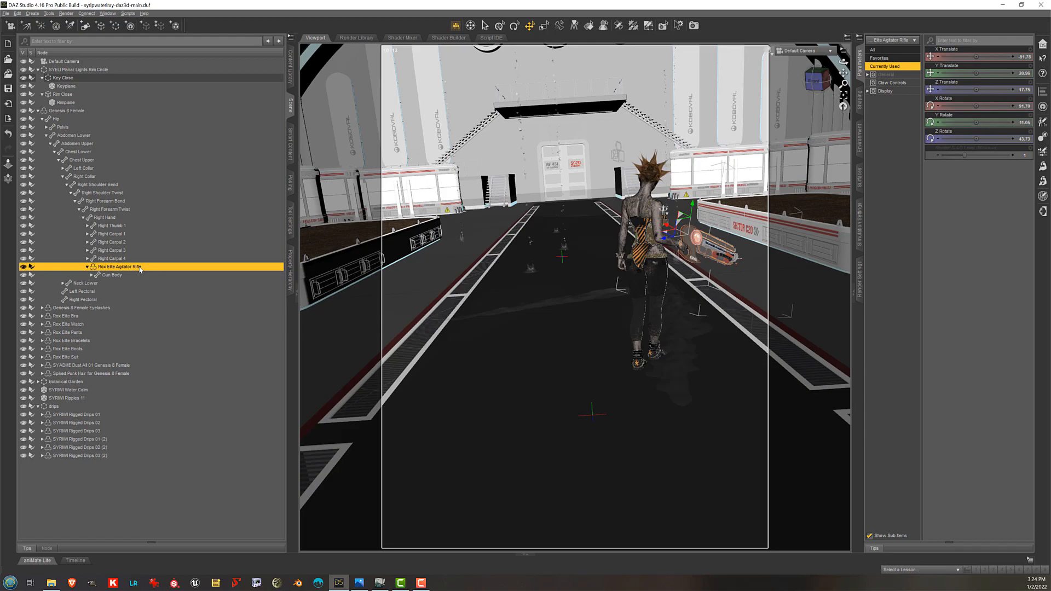
pyautogui.doubleClick(140, 267)
pyautogui.doubleClick(123, 118)
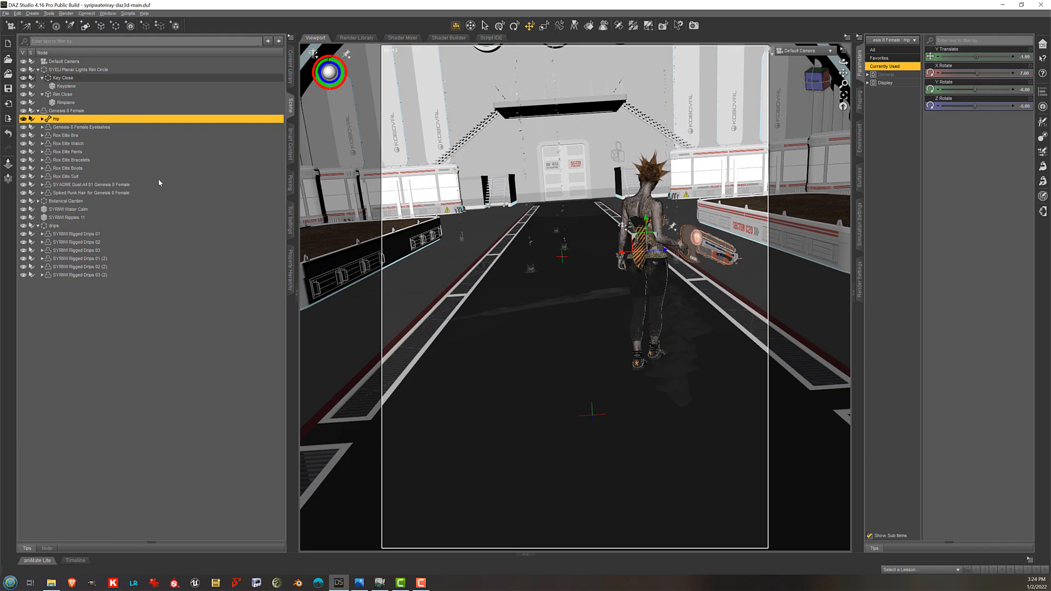
pyautogui.click(144, 186)
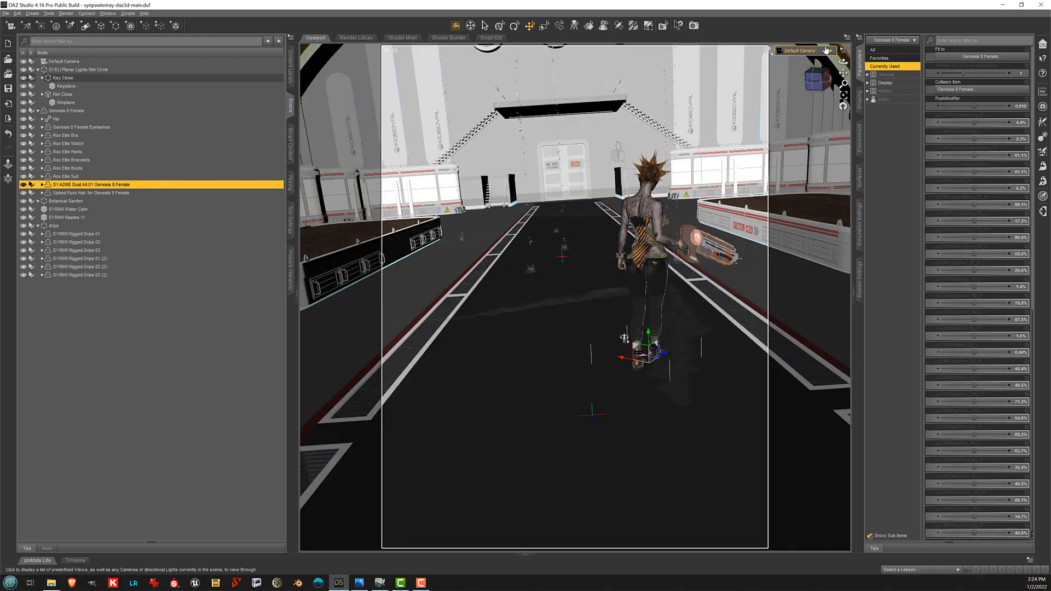
# Examine the scene in the Perspective View with the Wire Texture Shaded draw style, orbiting to a high view over the figure
pyautogui.click(824, 52)
pyautogui.click(823, 52)
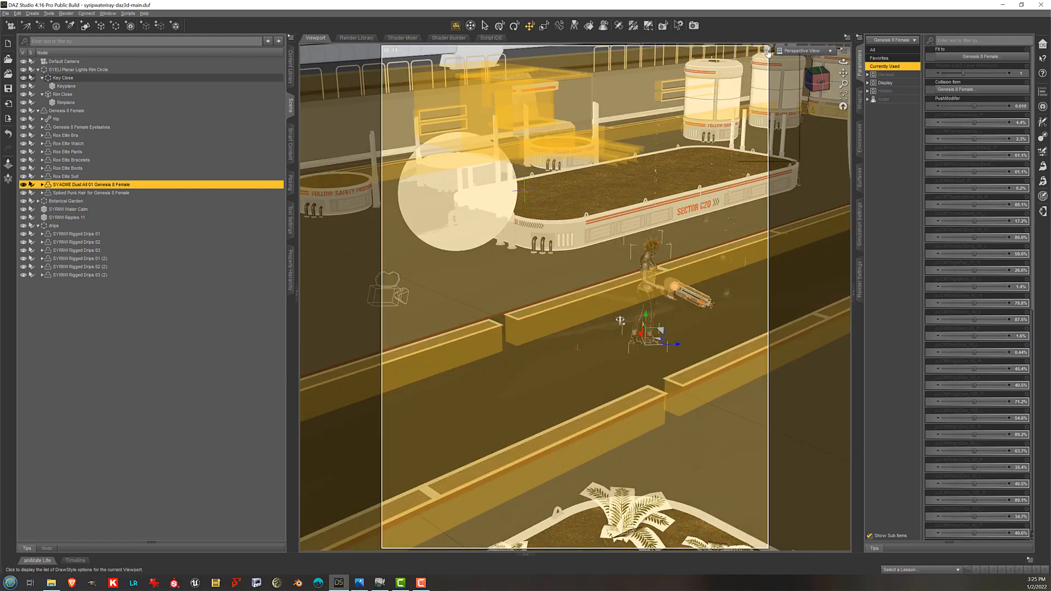
pyautogui.click(768, 51)
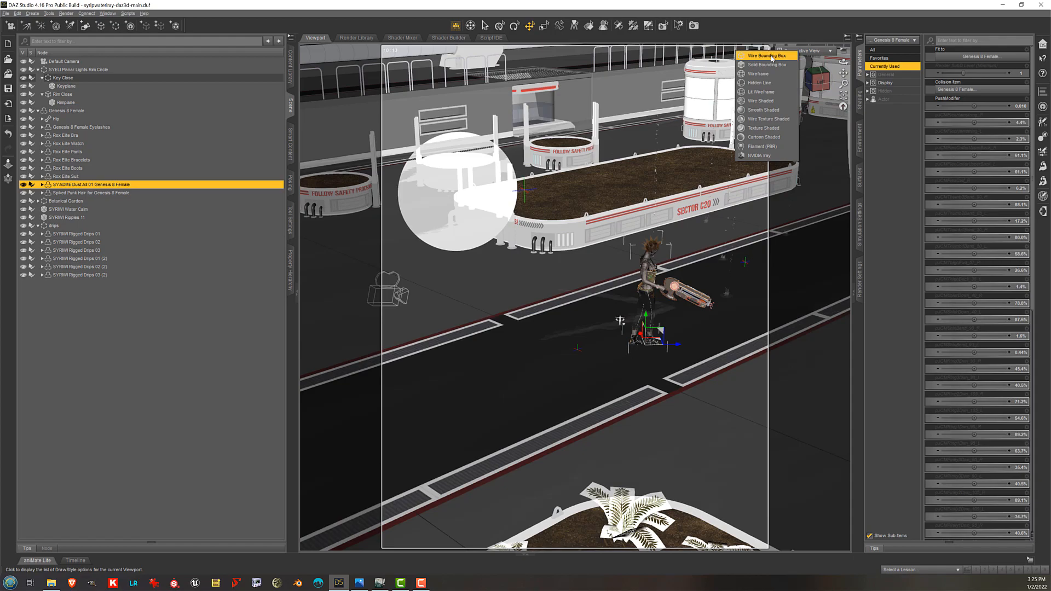
pyautogui.click(779, 119)
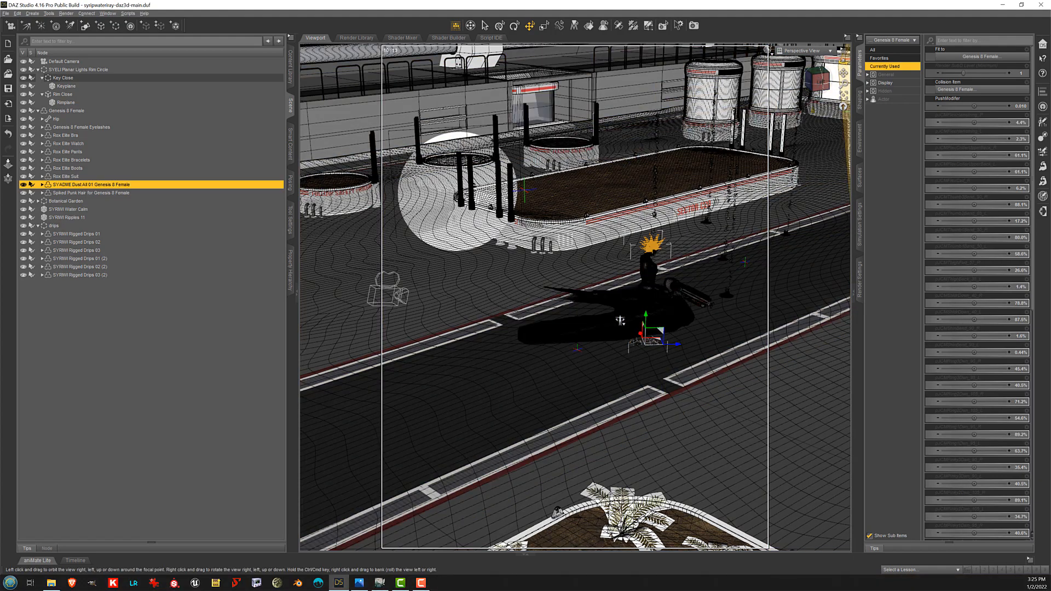
pyautogui.moveTo(844, 61); pyautogui.dragTo(916, 32)
pyautogui.scroll(10, 595, 328)
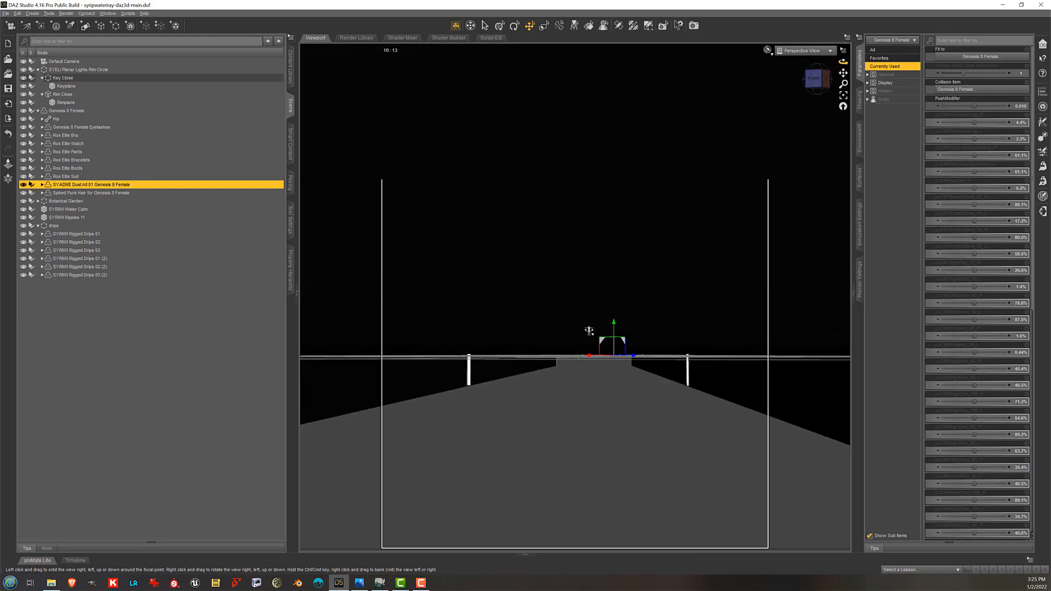
pyautogui.moveTo(843, 61); pyautogui.dragTo(827, 112)
pyautogui.moveTo(610, 313); pyautogui.dragTo(604, 269)
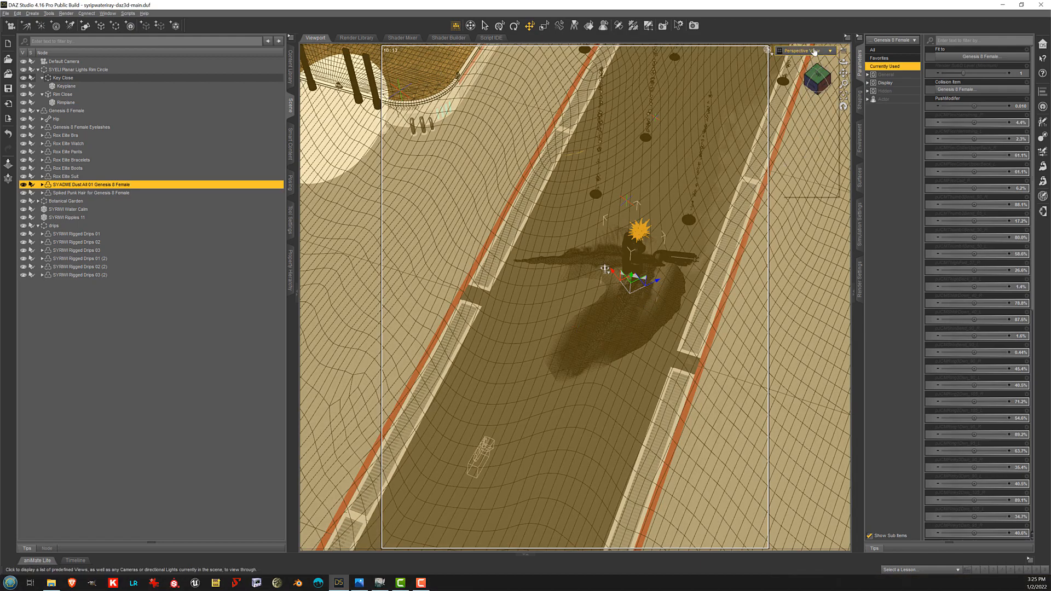
# Change the viewport draw style to Smooth Shaded and orbit to a lower angled view of the figure and water drips
pyautogui.click(809, 50)
pyautogui.click(811, 53)
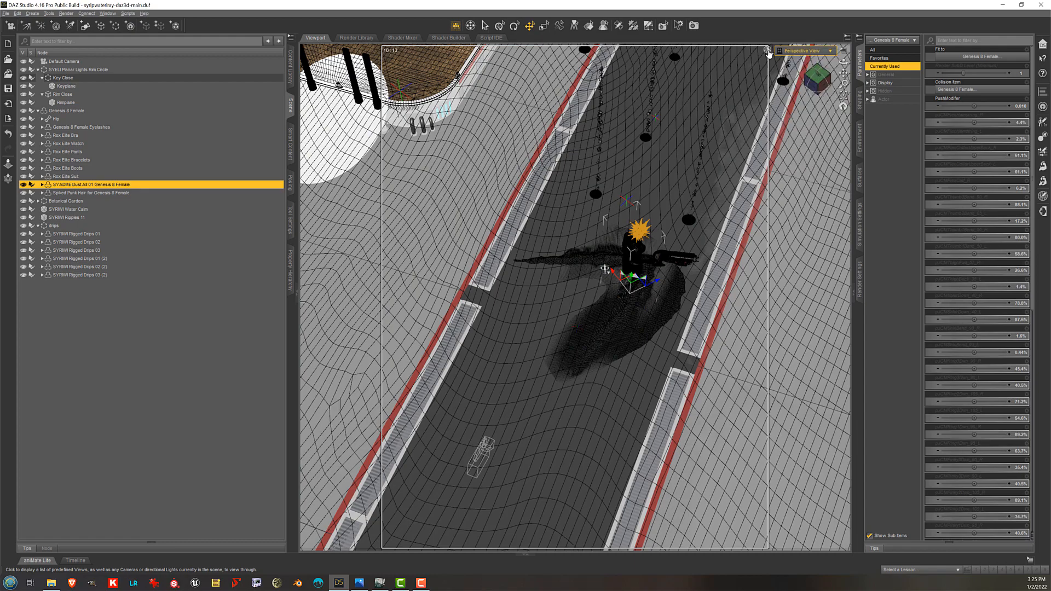
pyautogui.click(780, 50)
pyautogui.click(763, 110)
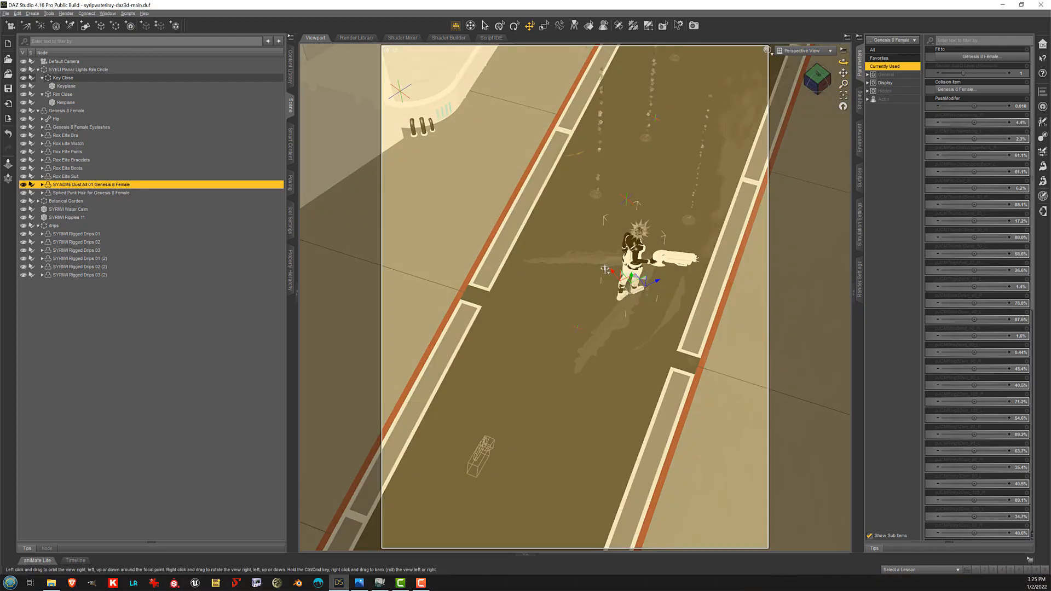
pyautogui.moveTo(843, 62); pyautogui.dragTo(783, 80)
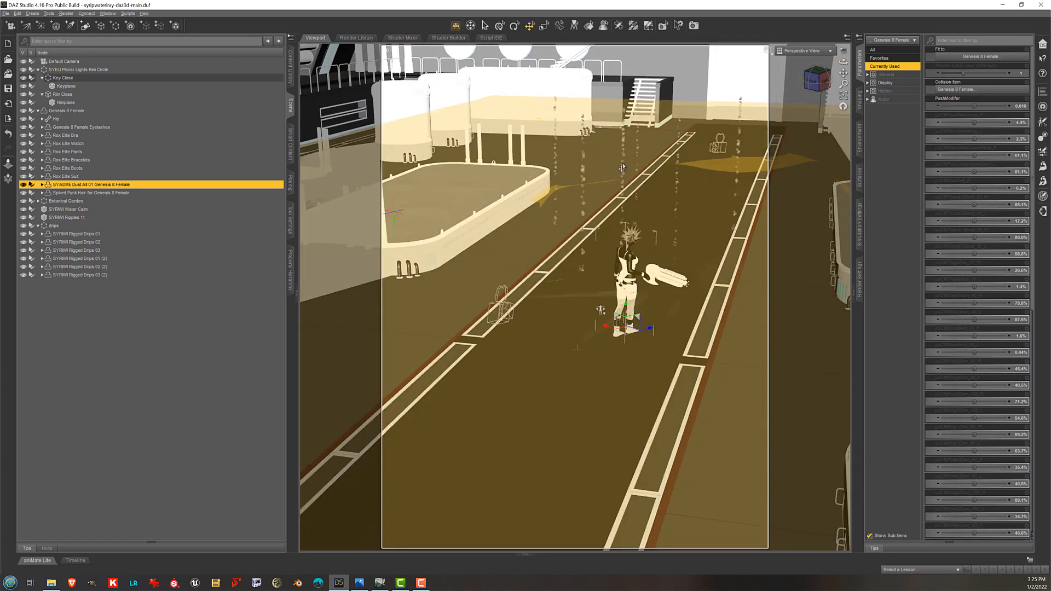
# Inspect the Water Calm plane above the walkway and the transforms of the drips group
pyautogui.rightClick(624, 167)
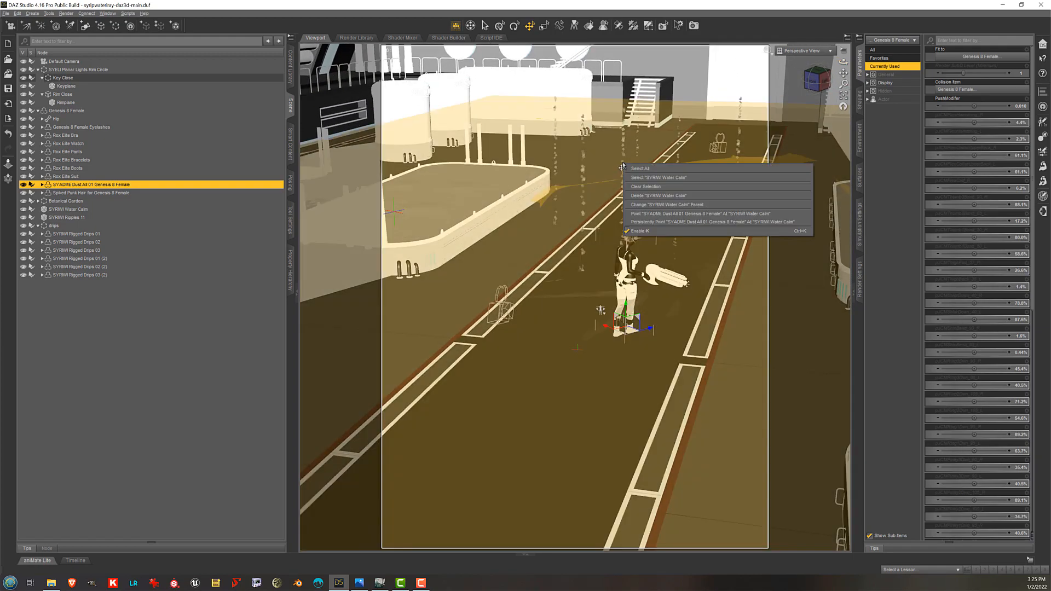
pyautogui.click(649, 176)
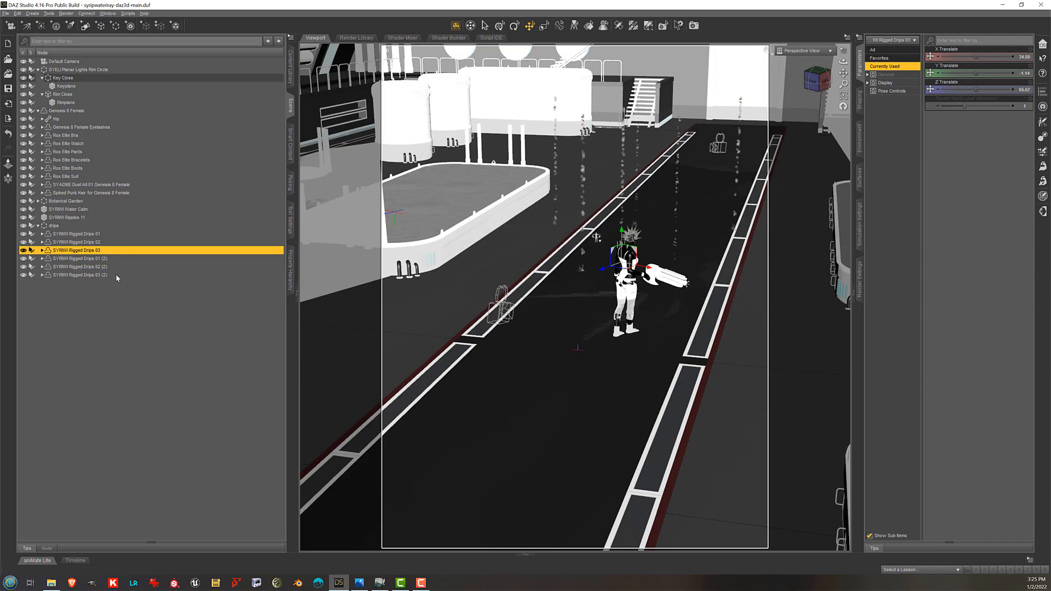
pyautogui.click(110, 226)
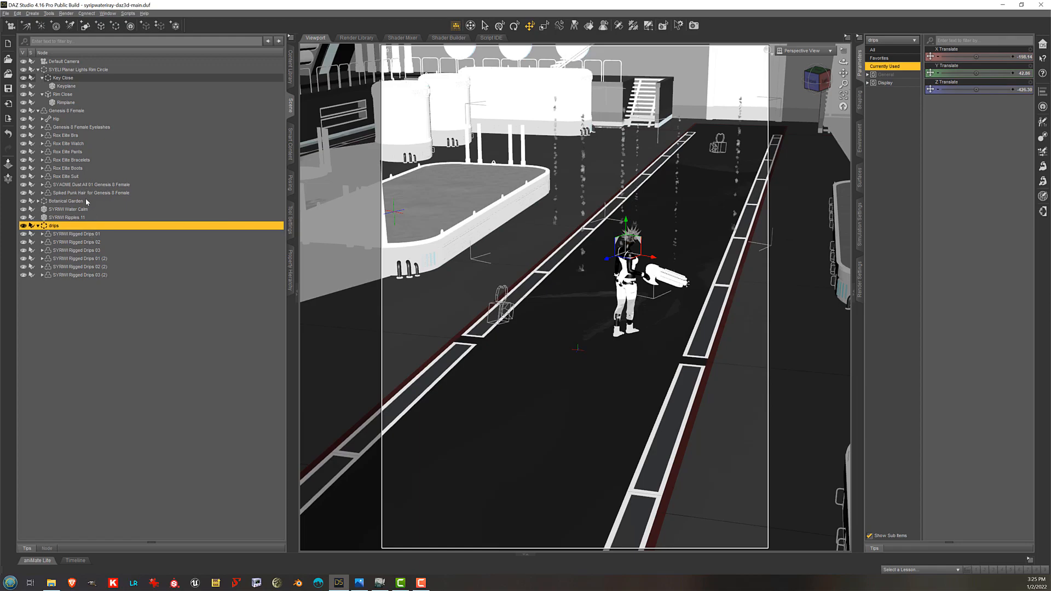
# Collapse the Genesis 8 Female, select all six Rigged Drips and look over the New Null and New Group creation commands
pyautogui.click(91, 110)
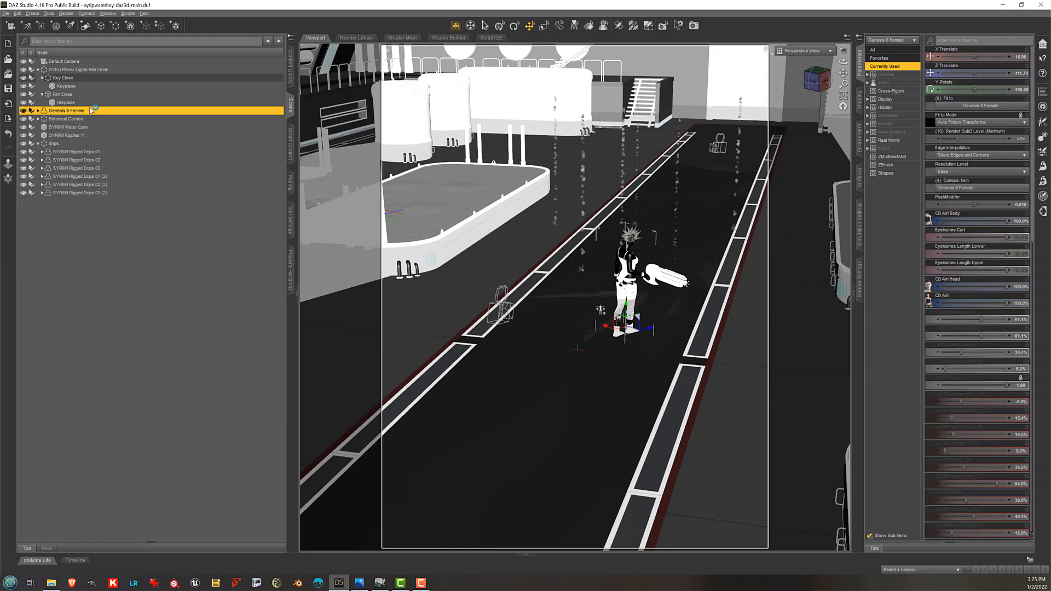
pyautogui.click(93, 152)
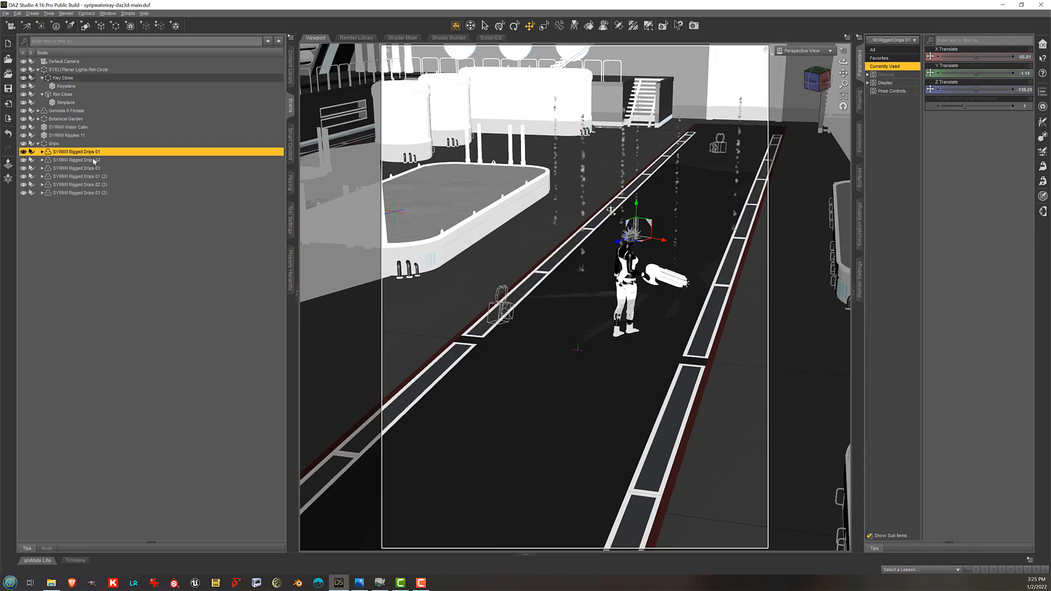
pyautogui.keyDown('shift'); pyautogui.click(94, 192); pyautogui.keyUp('shift')
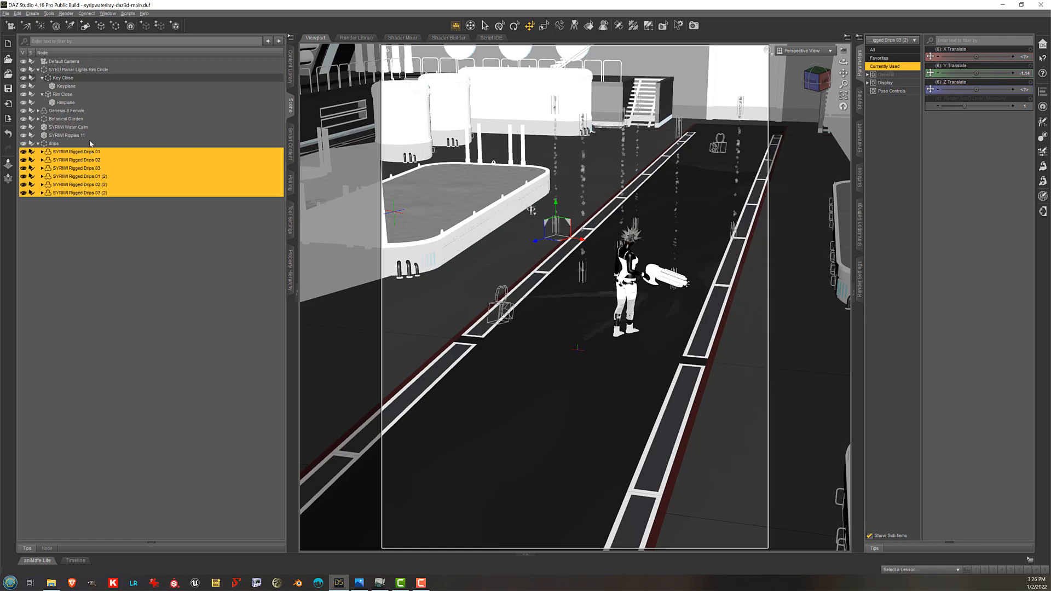
pyautogui.click(35, 14)
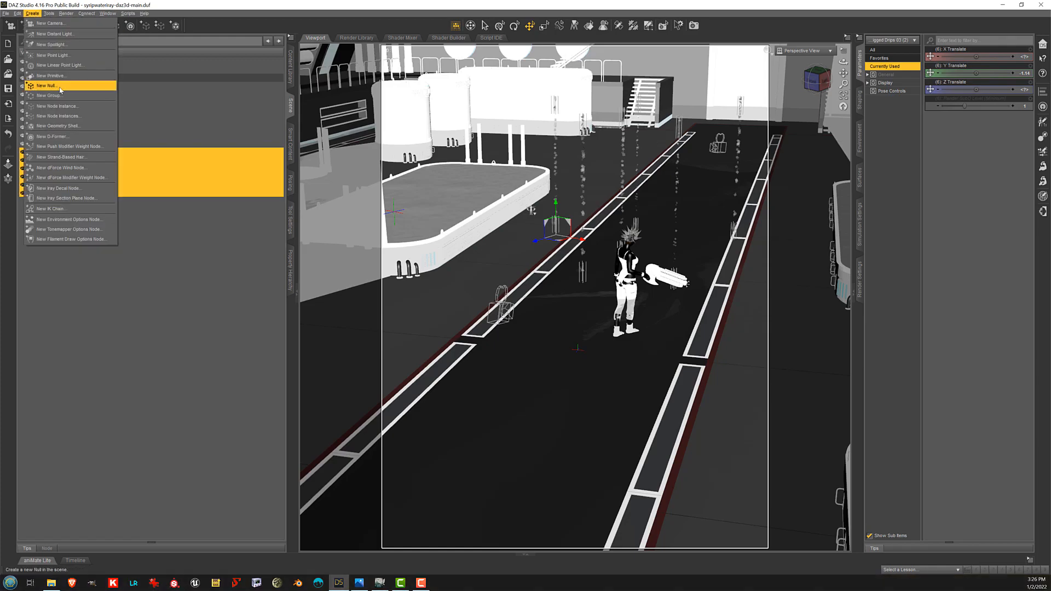
pyautogui.click(184, 3)
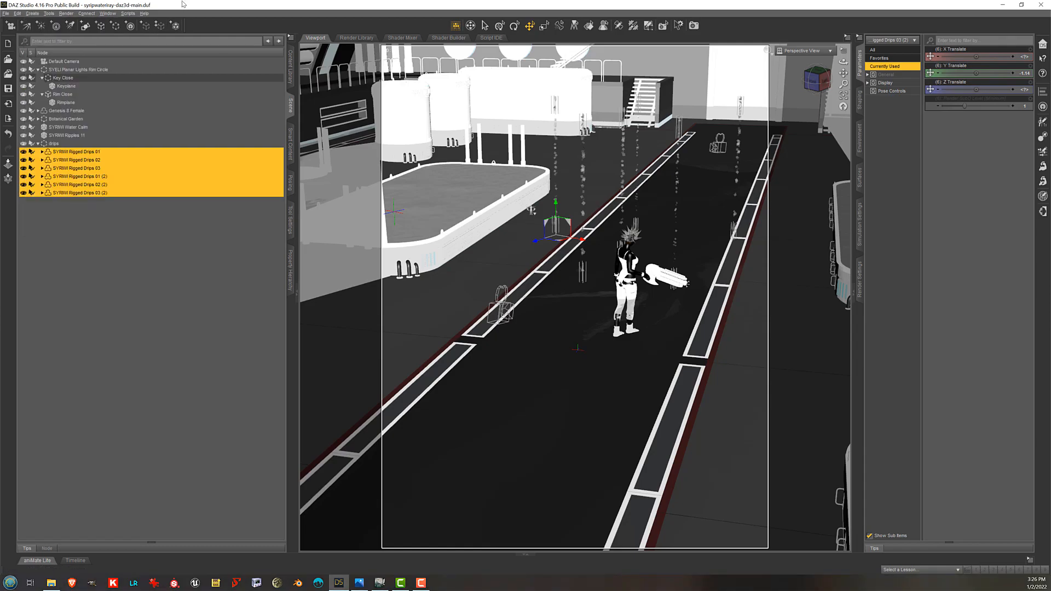
# Collapse the drips group and toggle its visibility off and on to compare the scene with and without the drips
pyautogui.moveTo(180, 185); pyautogui.dragTo(63, 145)
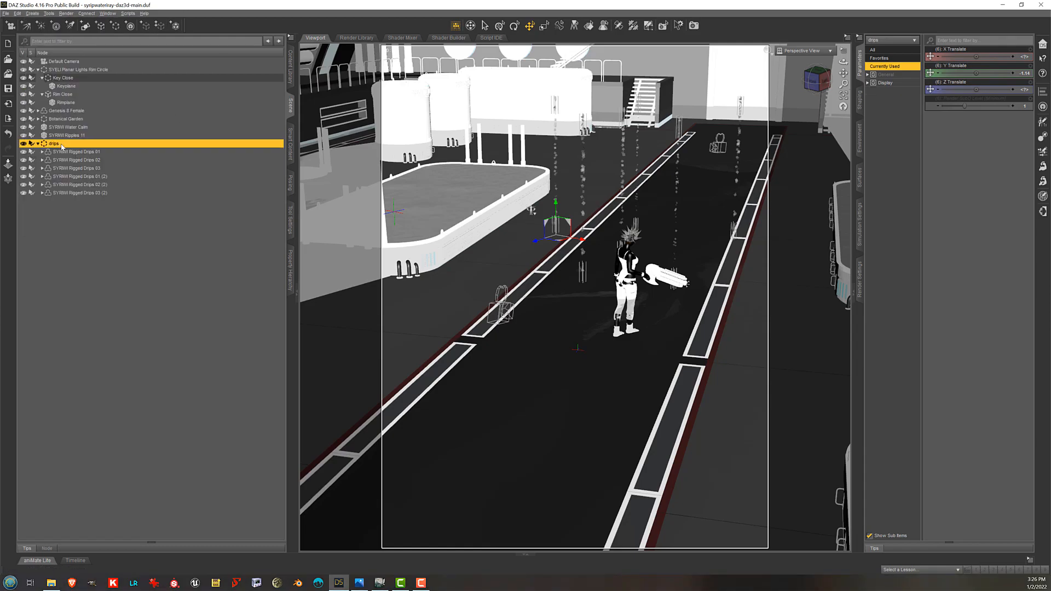
pyautogui.click(23, 144)
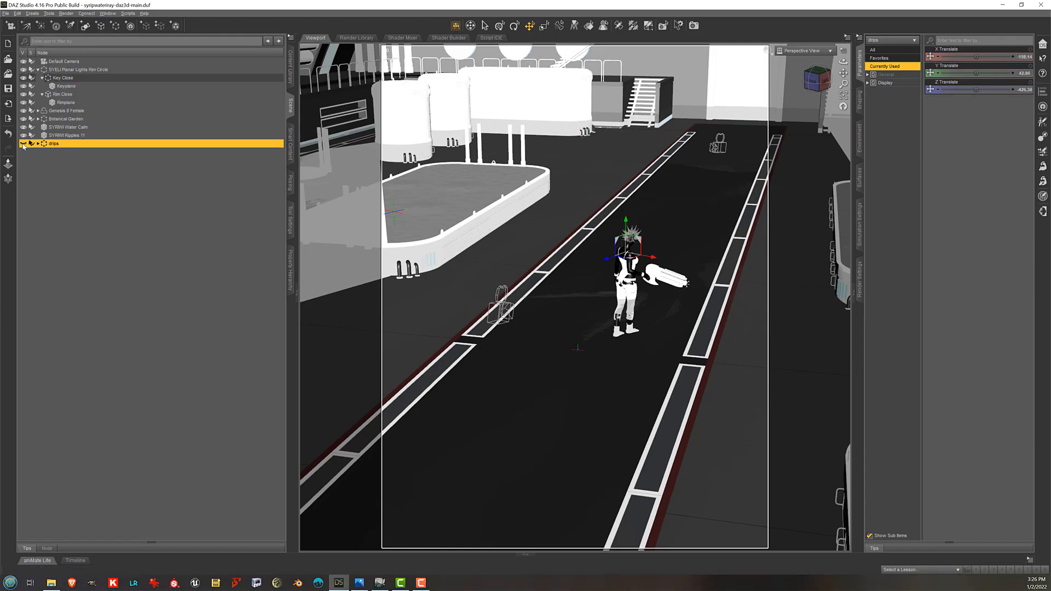
pyautogui.click(23, 144)
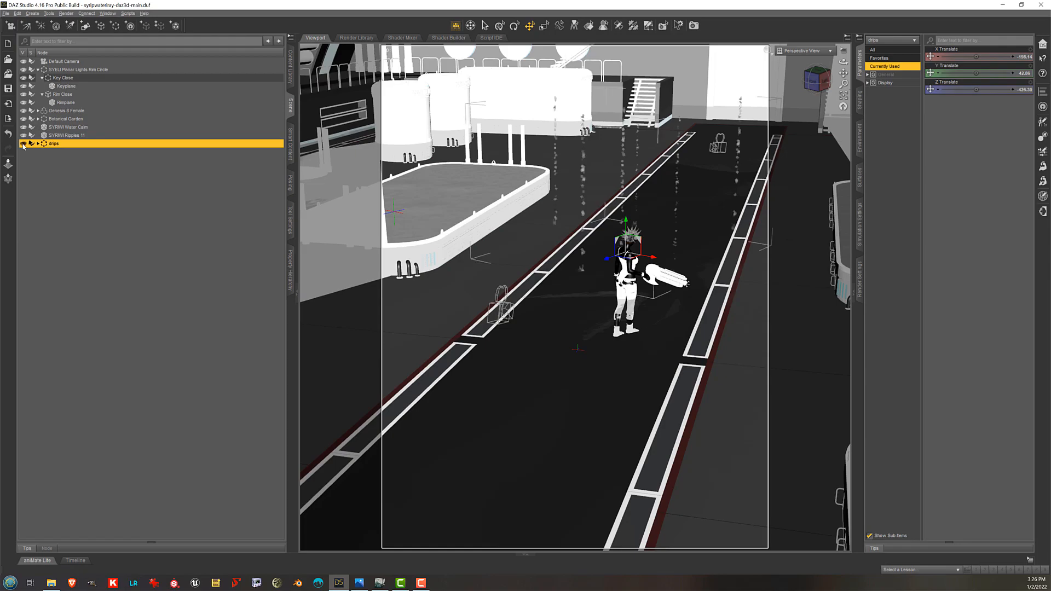
pyautogui.click(23, 144)
pyautogui.click(23, 144)
# Collapse Rim Close, clear the selection, switch the draw style to Texture Shaded in the Default Camera and return to Perspective View
pyautogui.doubleClick(110, 96)
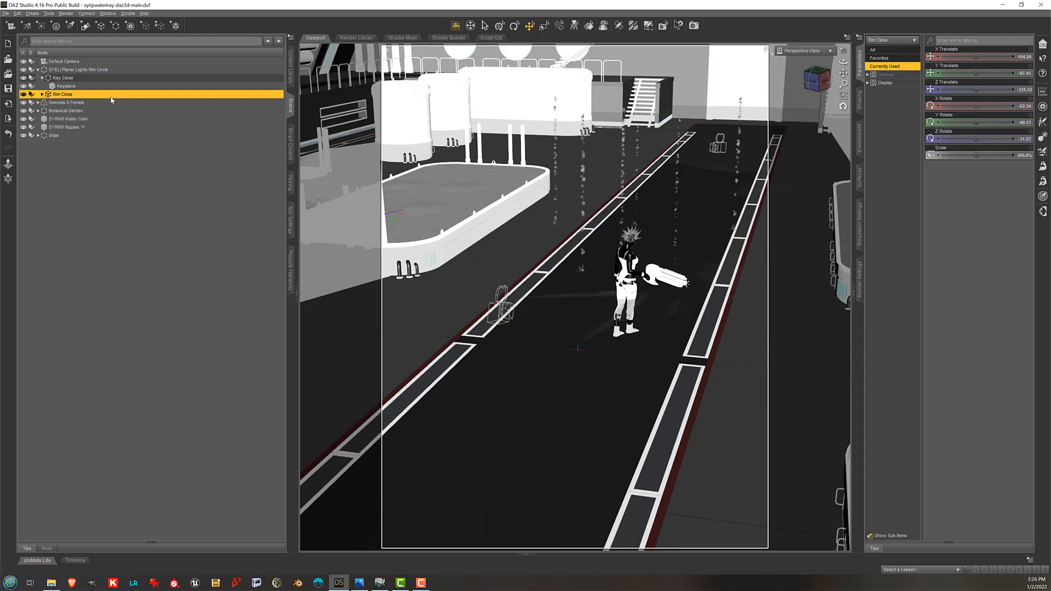
pyautogui.click(105, 174)
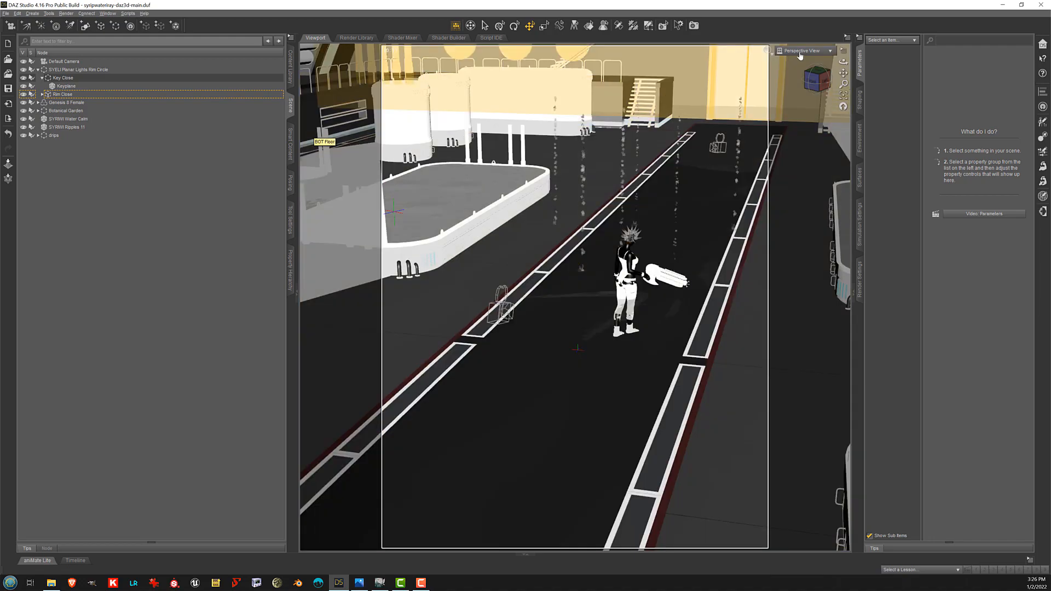
pyautogui.click(803, 50)
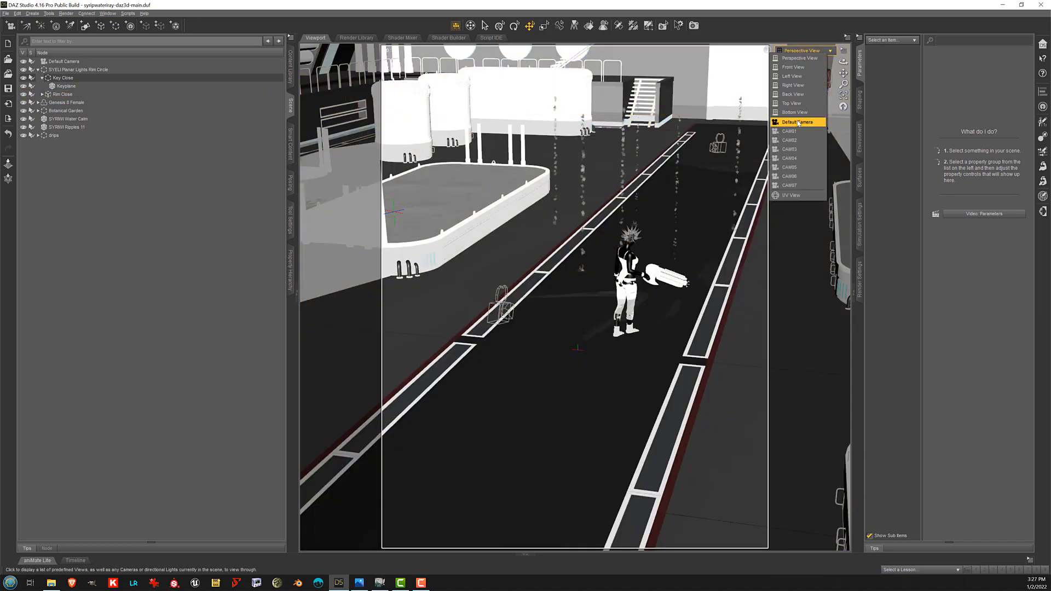
pyautogui.click(798, 122)
pyautogui.click(778, 51)
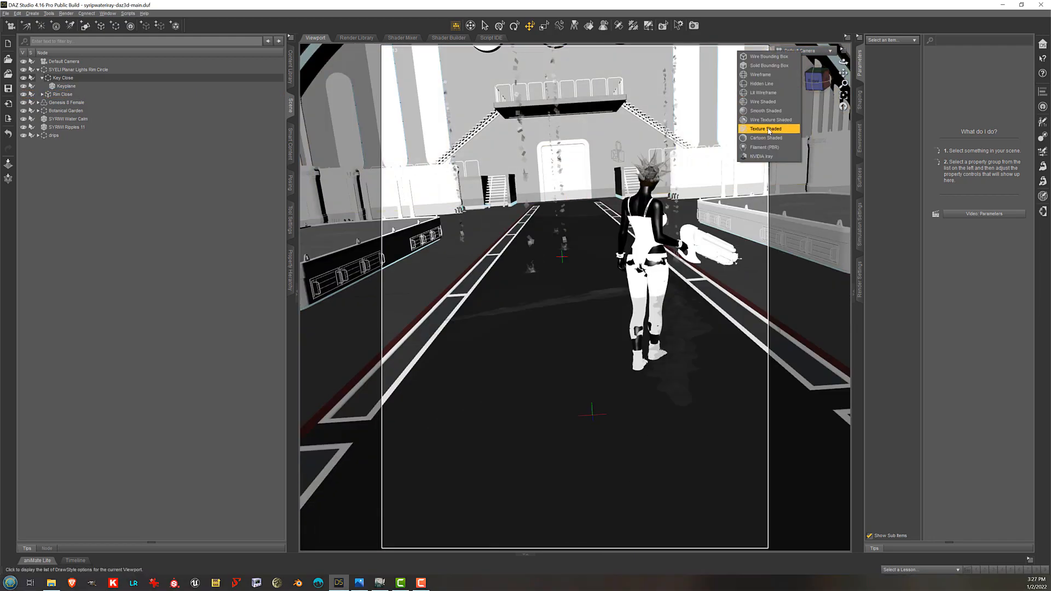
pyautogui.click(768, 130)
pyautogui.click(811, 54)
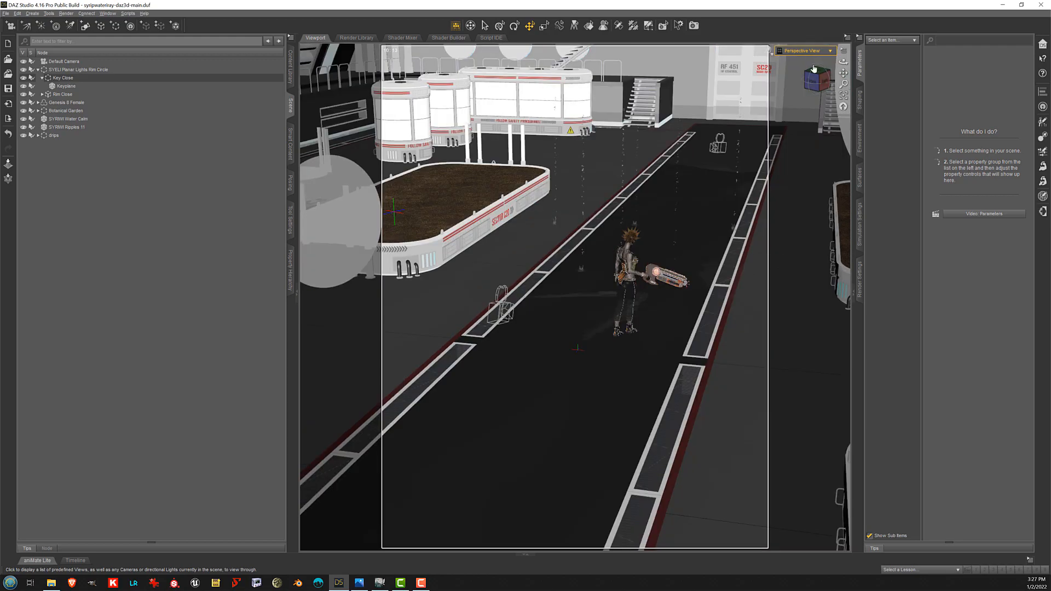
# Examine the Environment render settings and the Environment Map's parameter settings, cancelling without changes
pyautogui.click(861, 289)
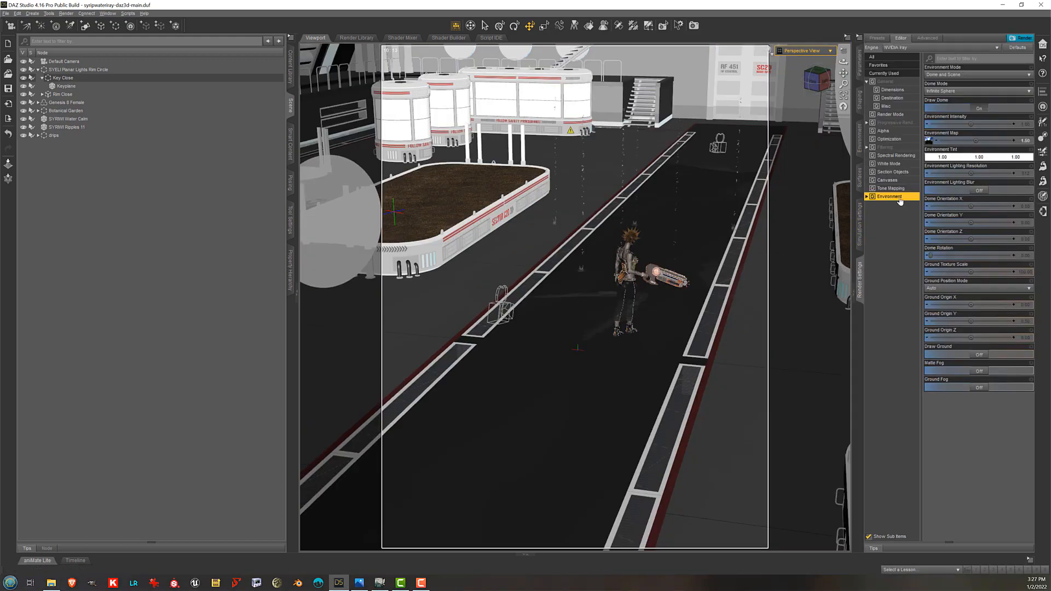
pyautogui.click(1032, 133)
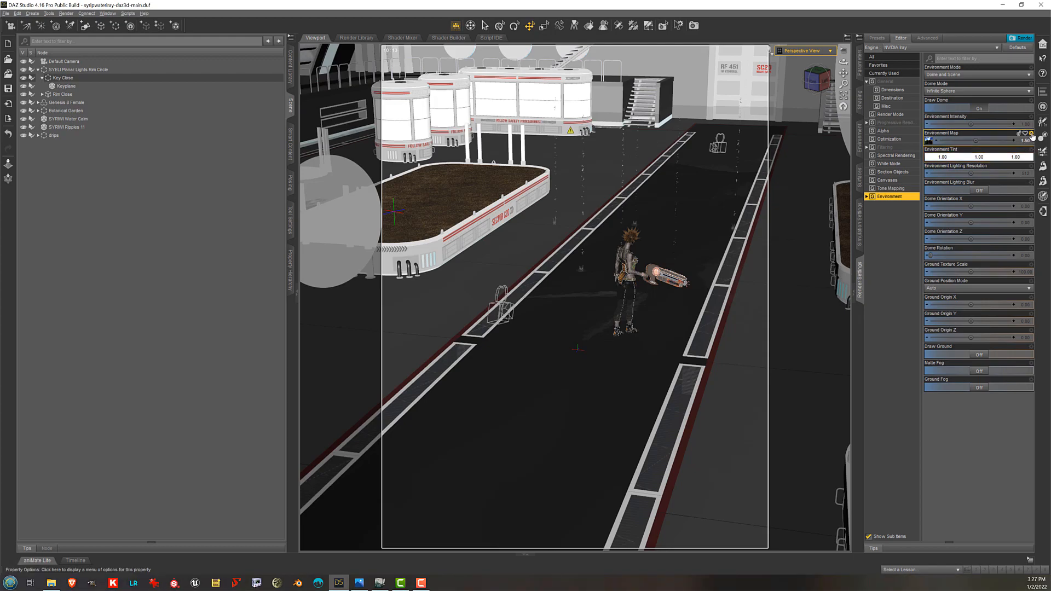
pyautogui.click(1022, 141)
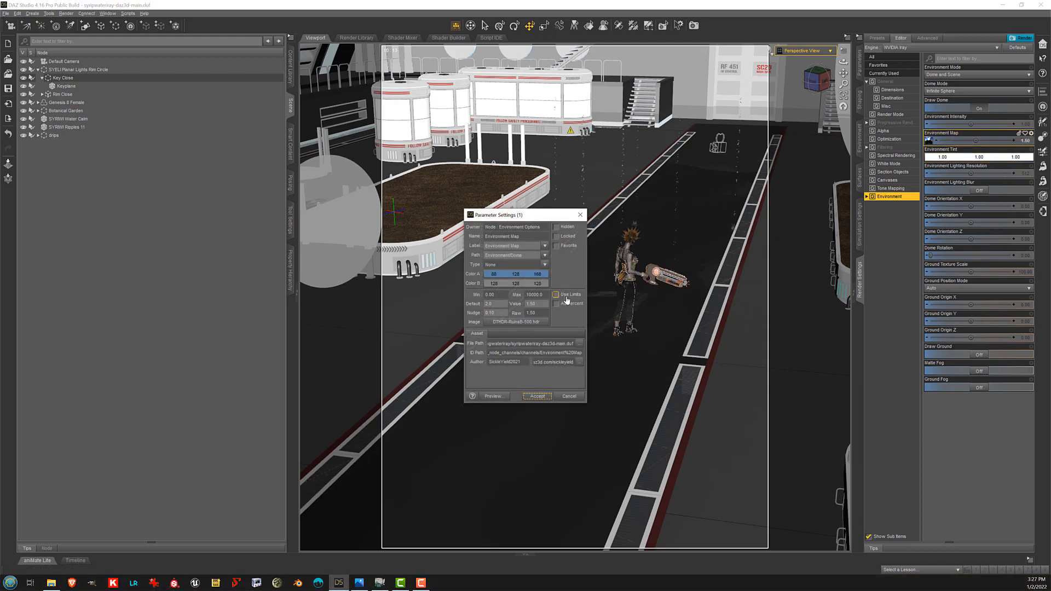
pyautogui.click(569, 396)
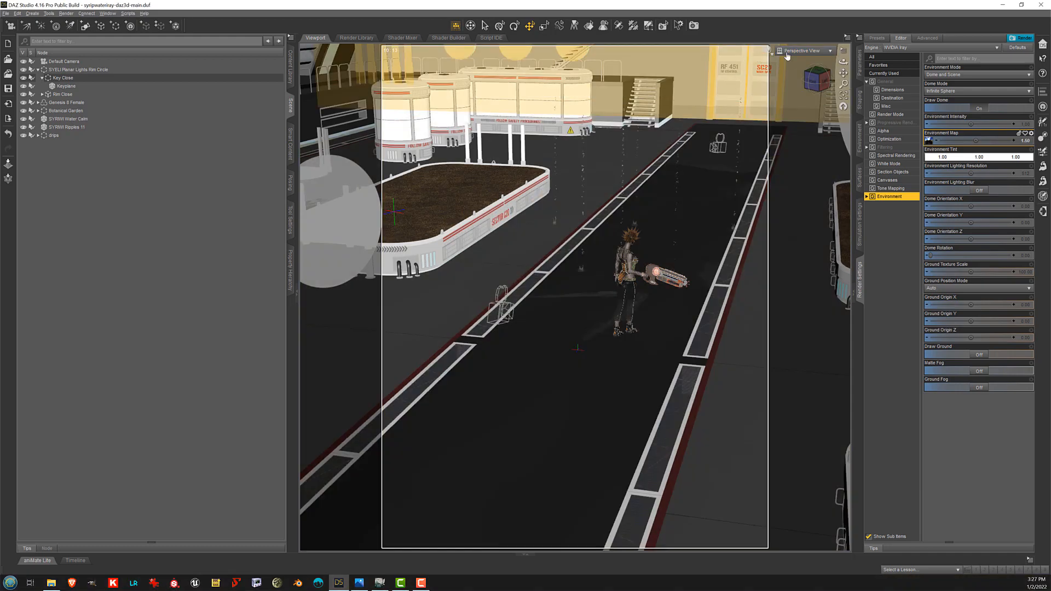
# Examine the large round ceiling panels in Perspective View and switch back to the Default Camera
pyautogui.moveTo(843, 62); pyautogui.dragTo(866, 11)
pyautogui.moveTo(844, 83); pyautogui.dragTo(844, 112)
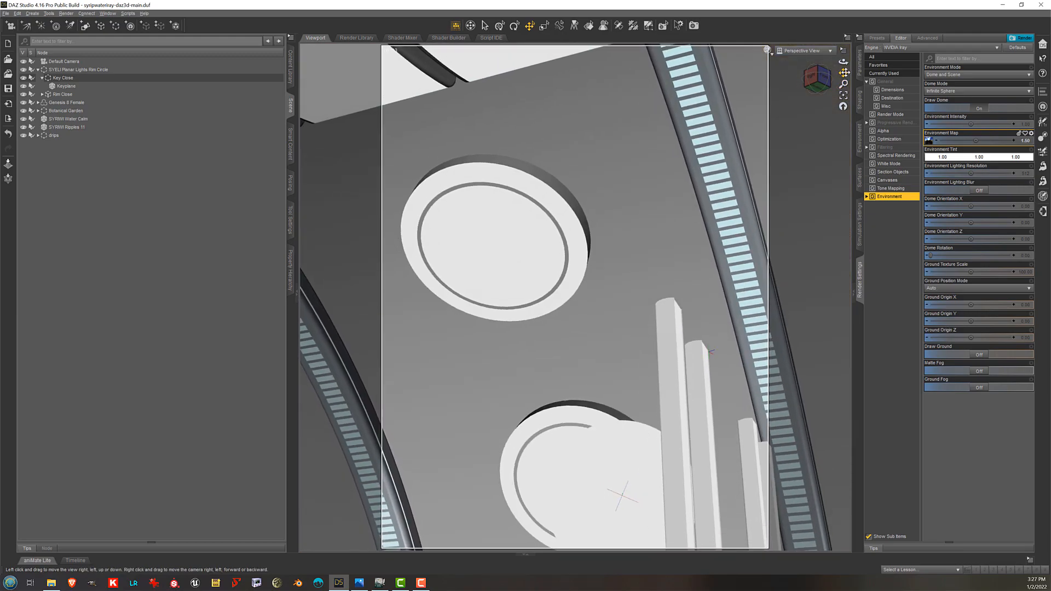
pyautogui.click(804, 50)
pyautogui.click(809, 122)
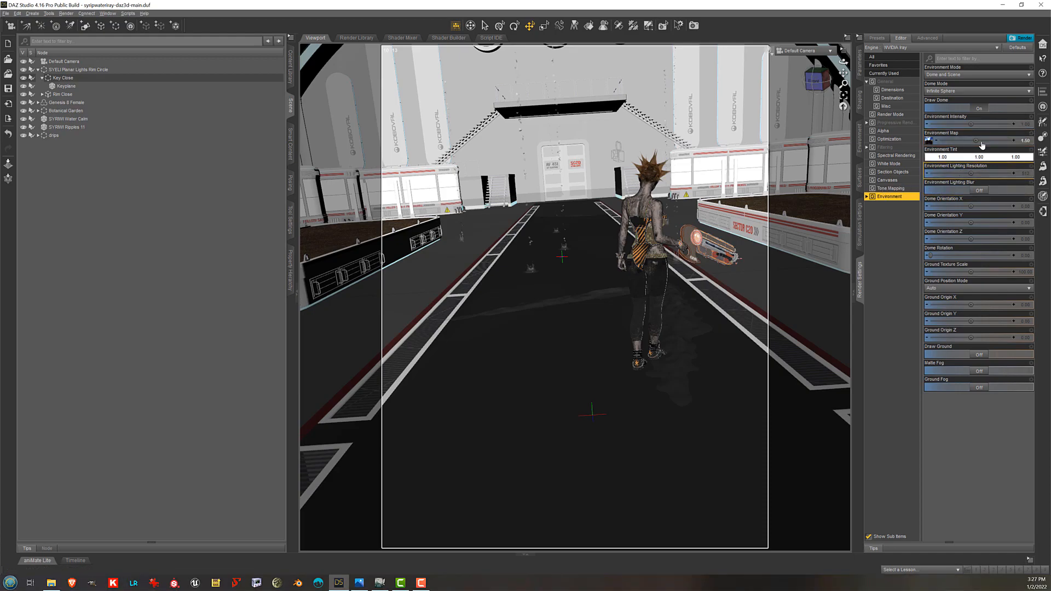
# Inspect the Environment Map and compare the Environment render settings with the Tone Mapping exposure settings
pyautogui.moveTo(926, 142)
pyautogui.click(903, 189)
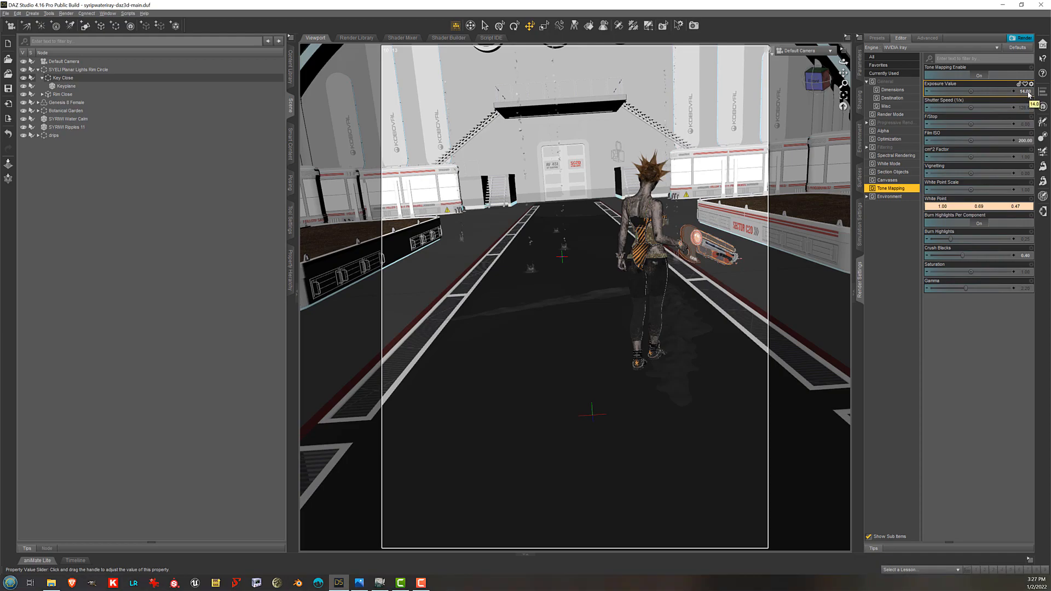
pyautogui.click(901, 198)
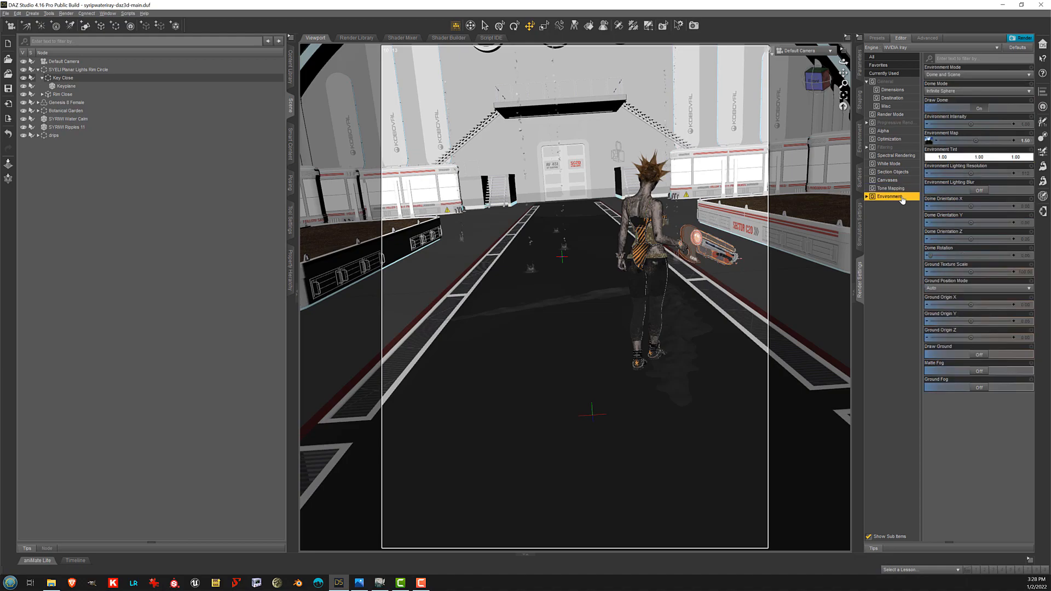
pyautogui.click(905, 191)
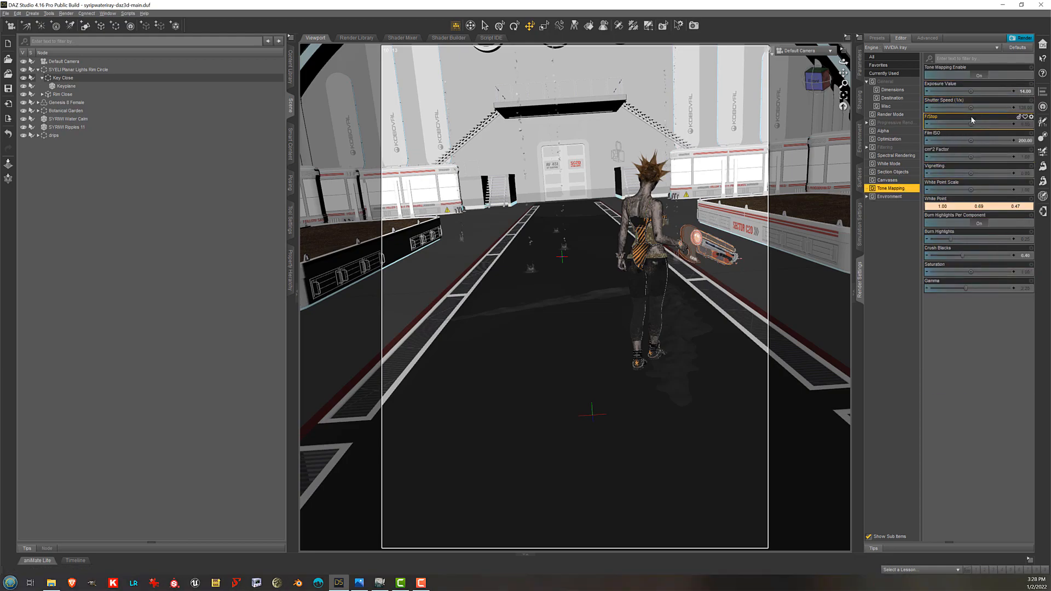
# Expand Rim Close and step through the planar lights group, its Key Close and Rim Close nulls, Keyplane and Rimplane
pyautogui.click(166, 94)
pyautogui.click(165, 88)
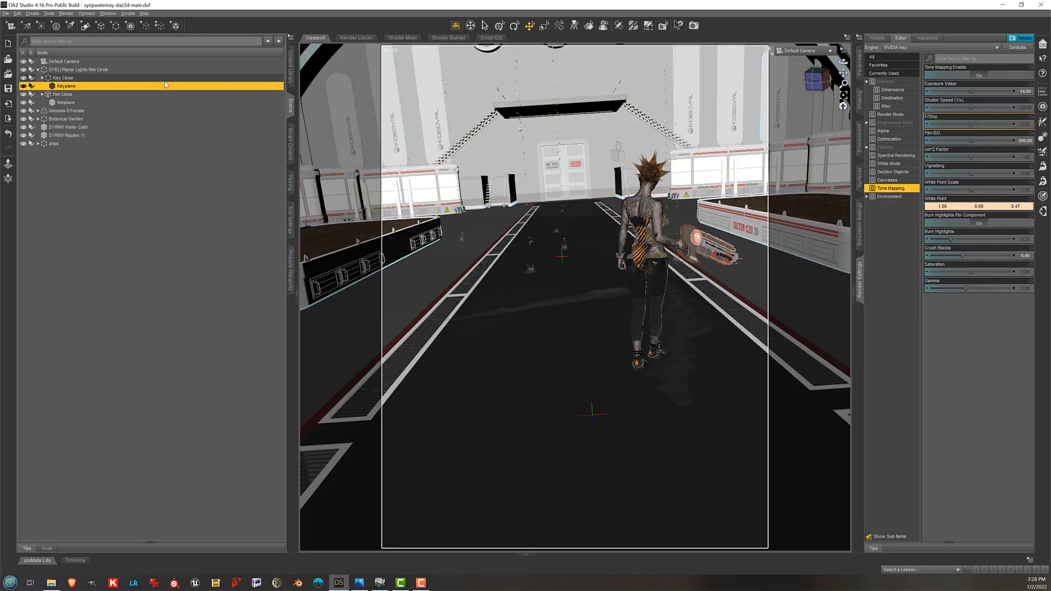
pyautogui.click(167, 79)
pyautogui.click(169, 70)
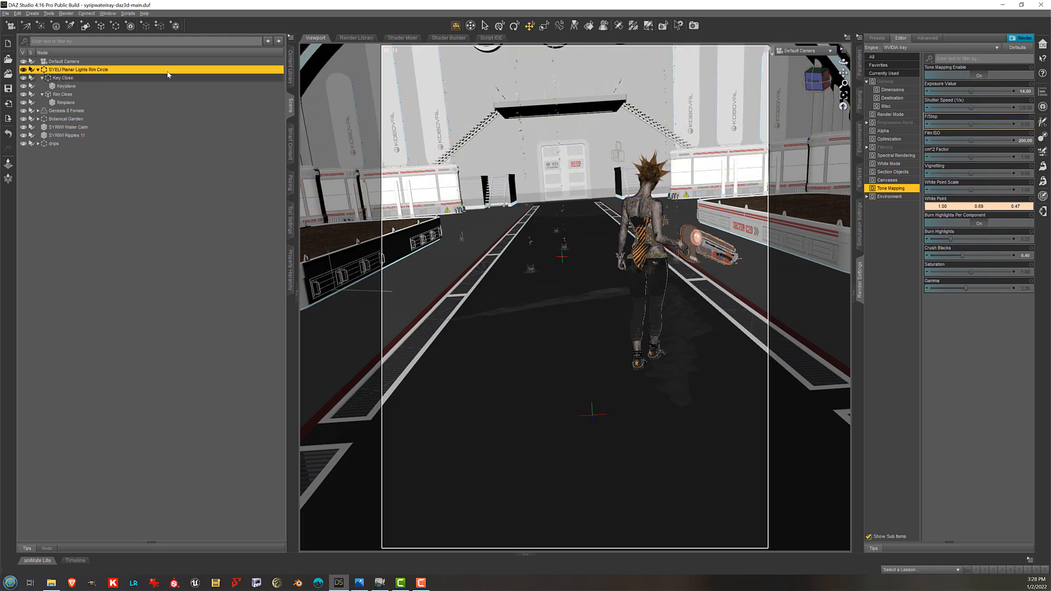
pyautogui.click(146, 93)
pyautogui.click(141, 103)
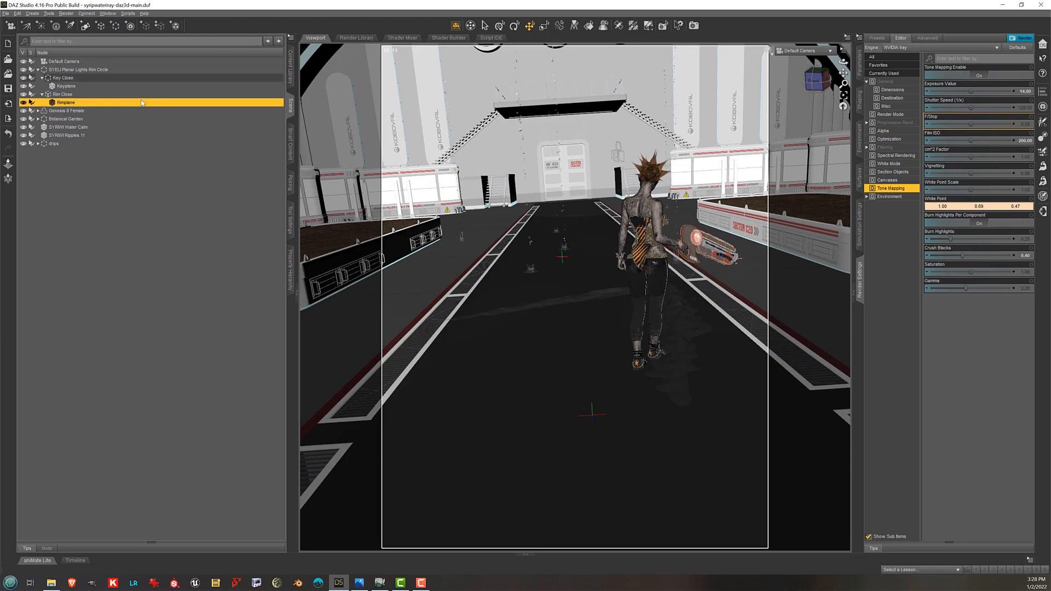
# Switch to Perspective View and frame both round light planes, selecting Keyplane and Rimplane to check their placement around the figure
pyautogui.click(802, 51)
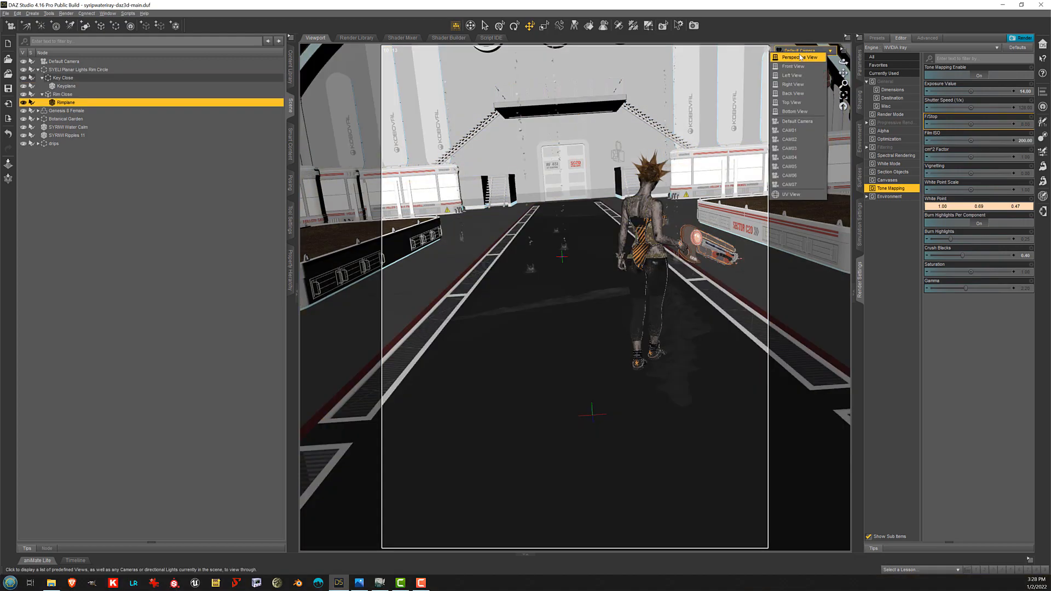
pyautogui.click(800, 57)
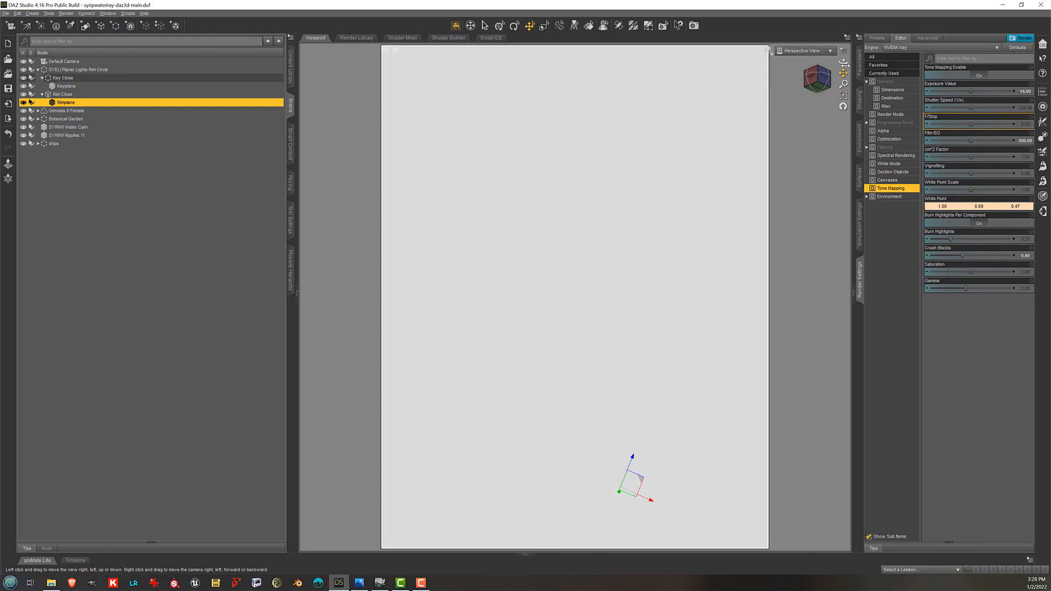
pyautogui.moveTo(844, 63); pyautogui.dragTo(844, 88)
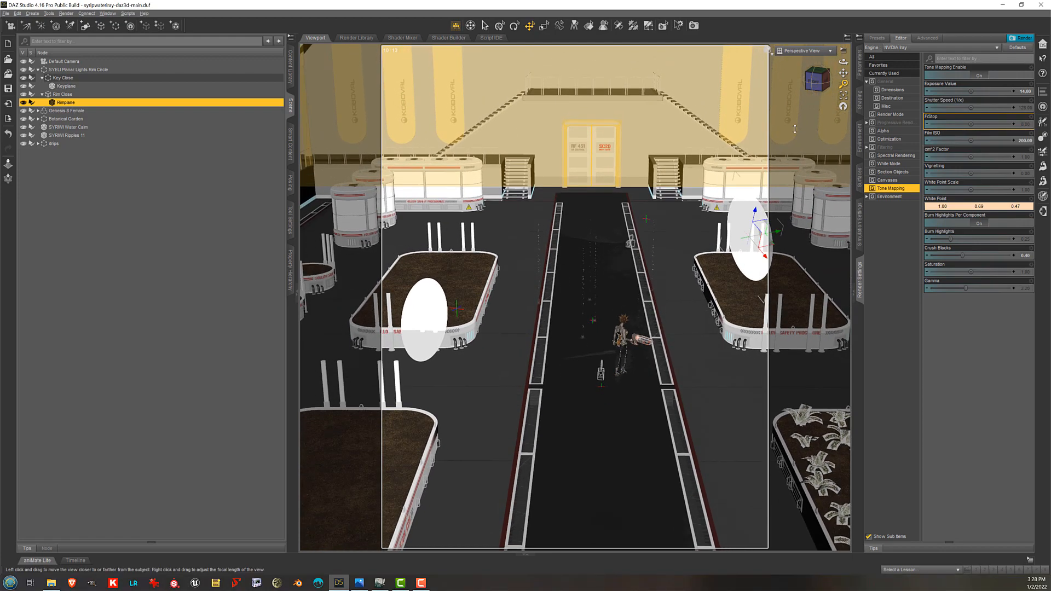
pyautogui.click(425, 306)
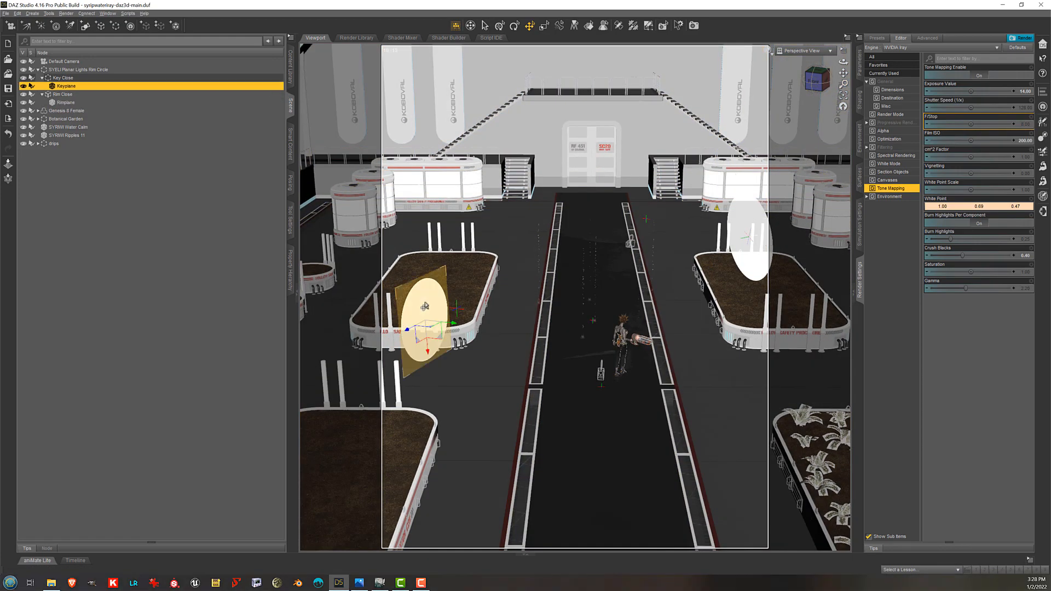
pyautogui.click(756, 230)
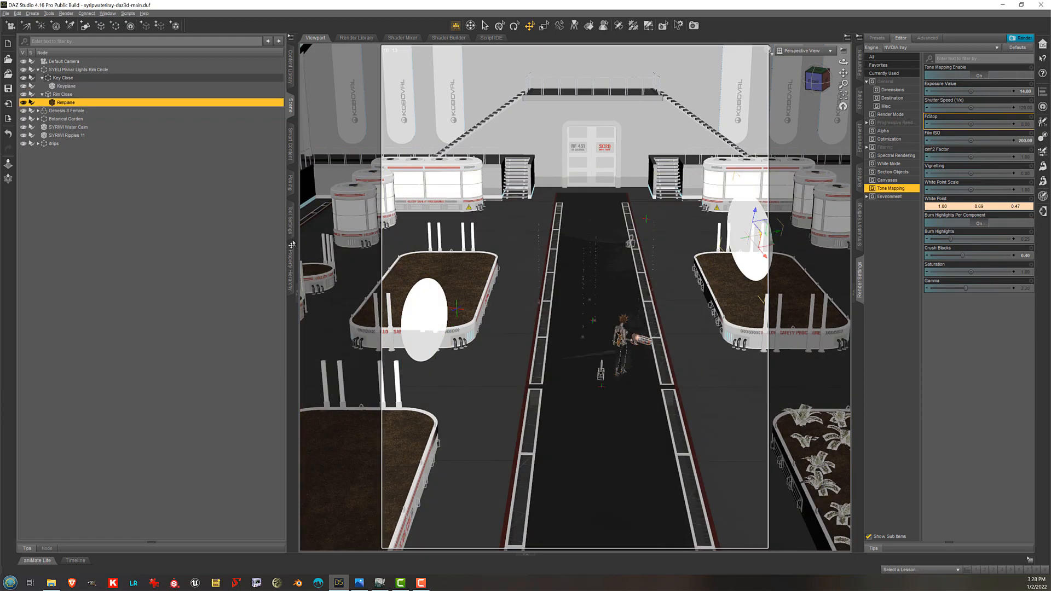
pyautogui.click(136, 86)
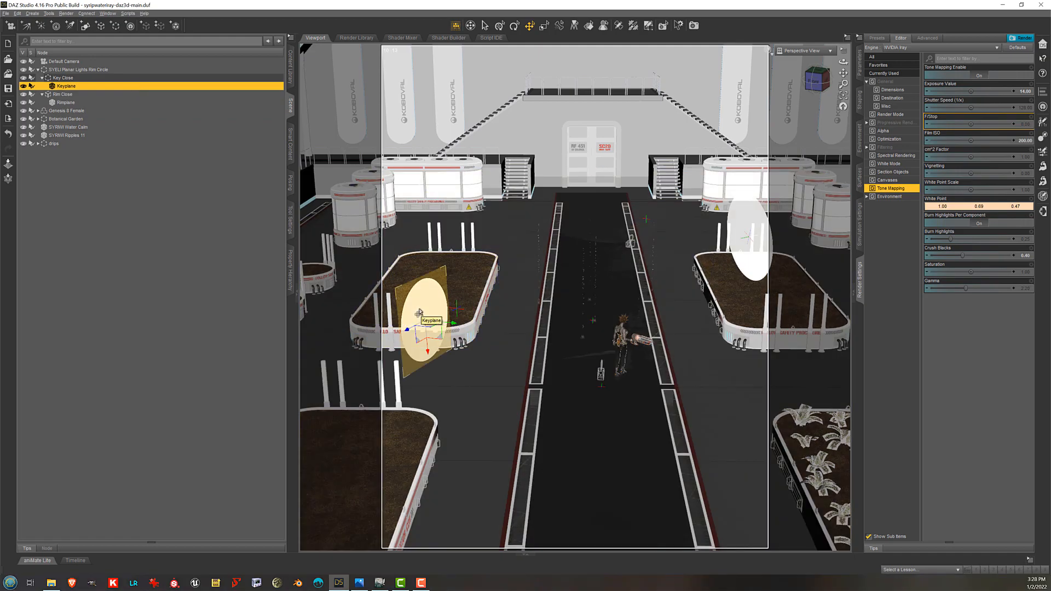
# Show the Keyplane's surfaces, look over the New Primitive creation command and go between Keyplane and Rimplane
pyautogui.click(859, 187)
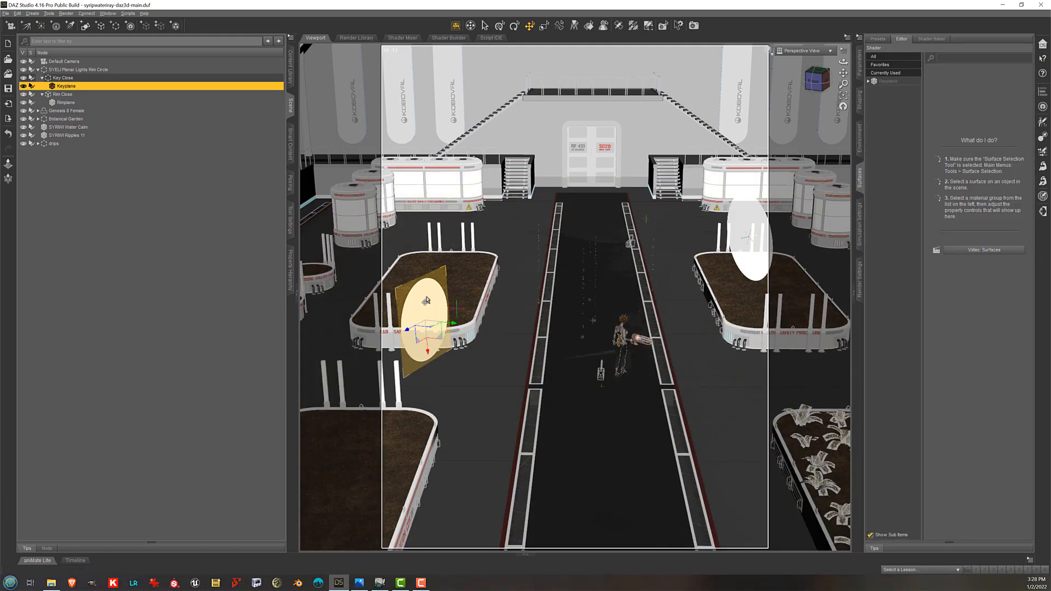
pyautogui.click(33, 15)
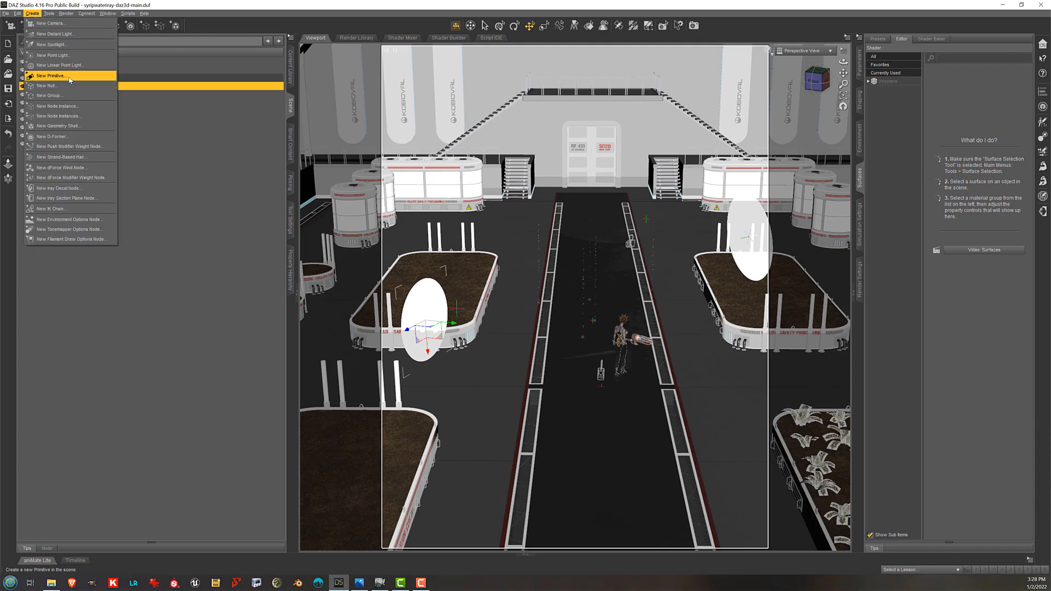
pyautogui.click(160, 199)
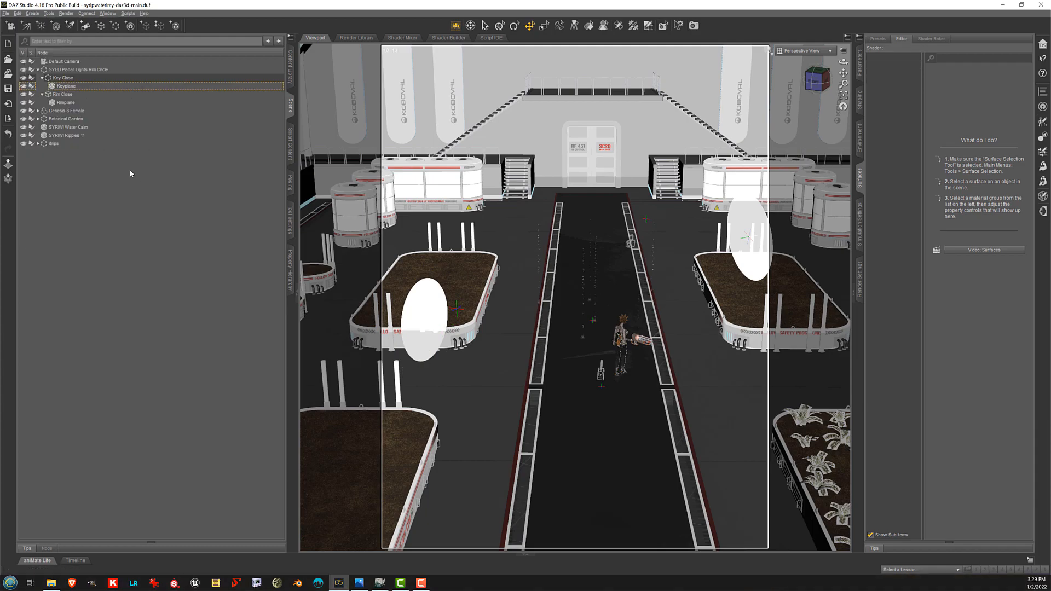
pyautogui.click(124, 88)
pyautogui.click(113, 102)
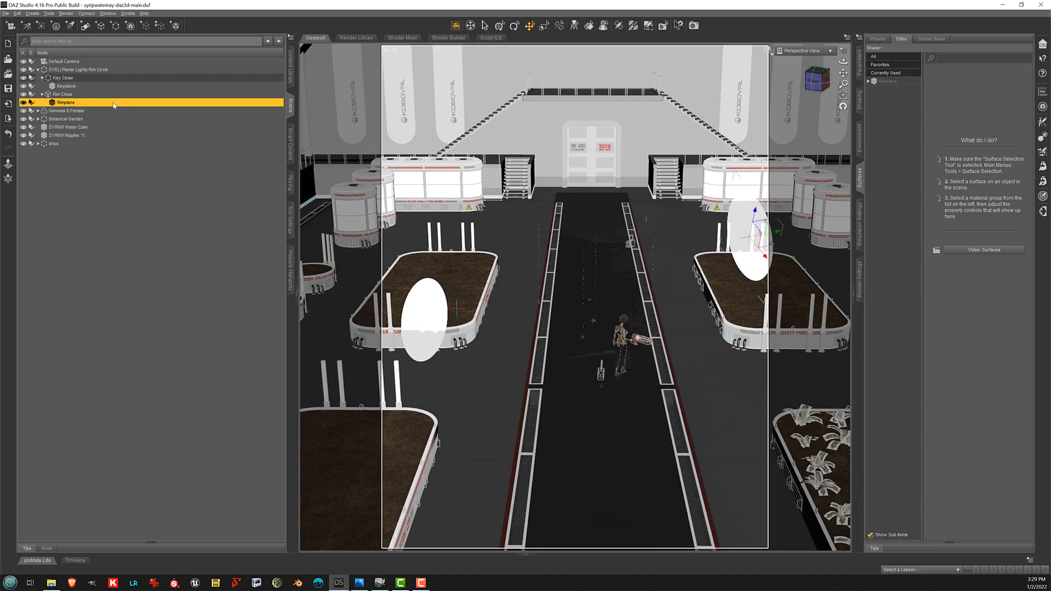
pyautogui.click(117, 87)
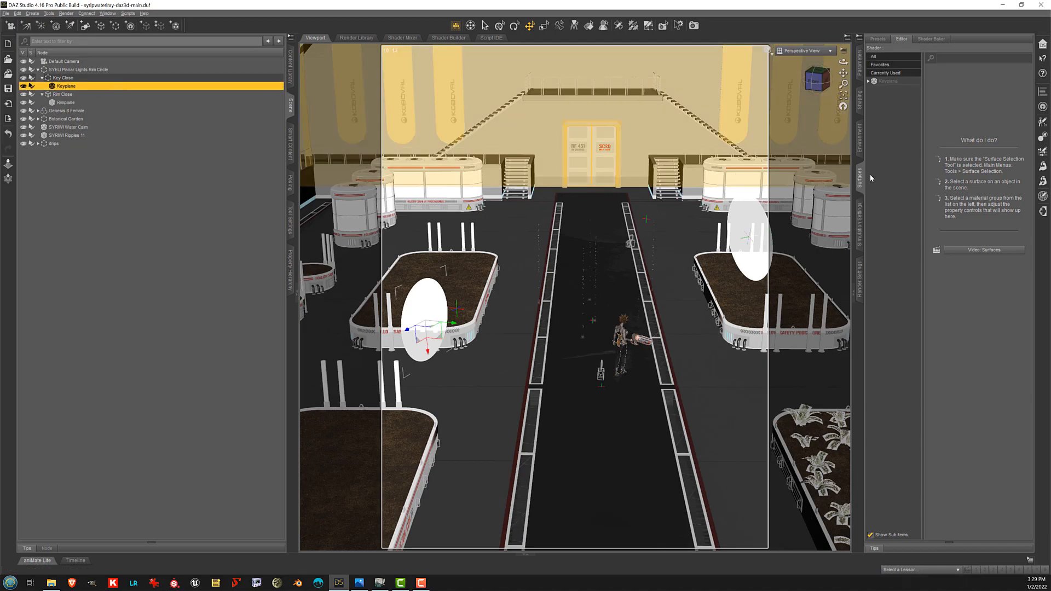
# Review the Keyplane's emission and luminance surface settings and remove its Cutout Opacity map by choosing None
pyautogui.click(888, 81)
pyautogui.scroll(-5, 978, 366)
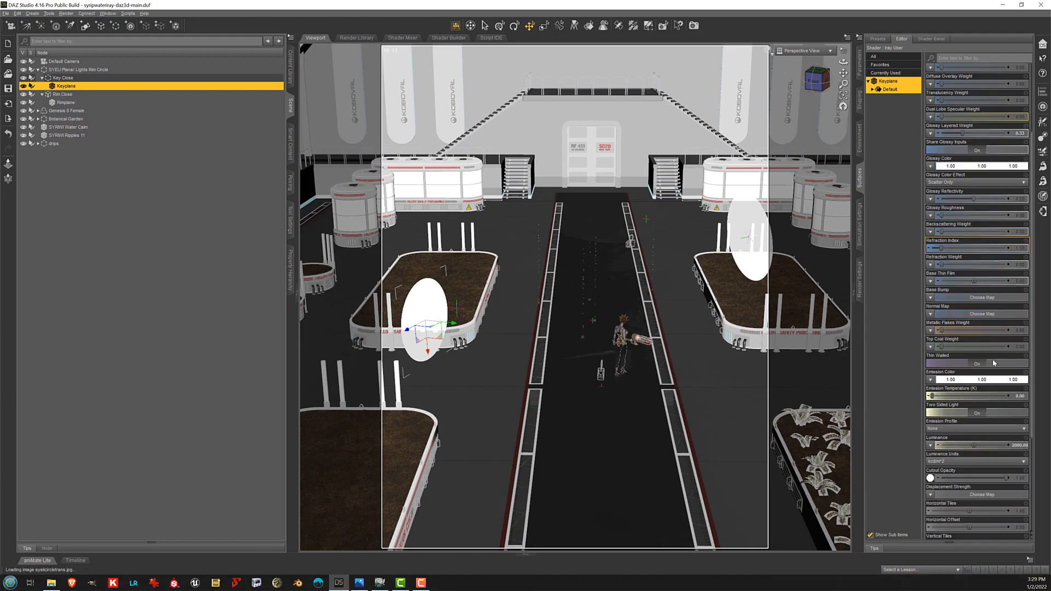
pyautogui.scroll(-3, 979, 365)
pyautogui.moveTo(934, 338)
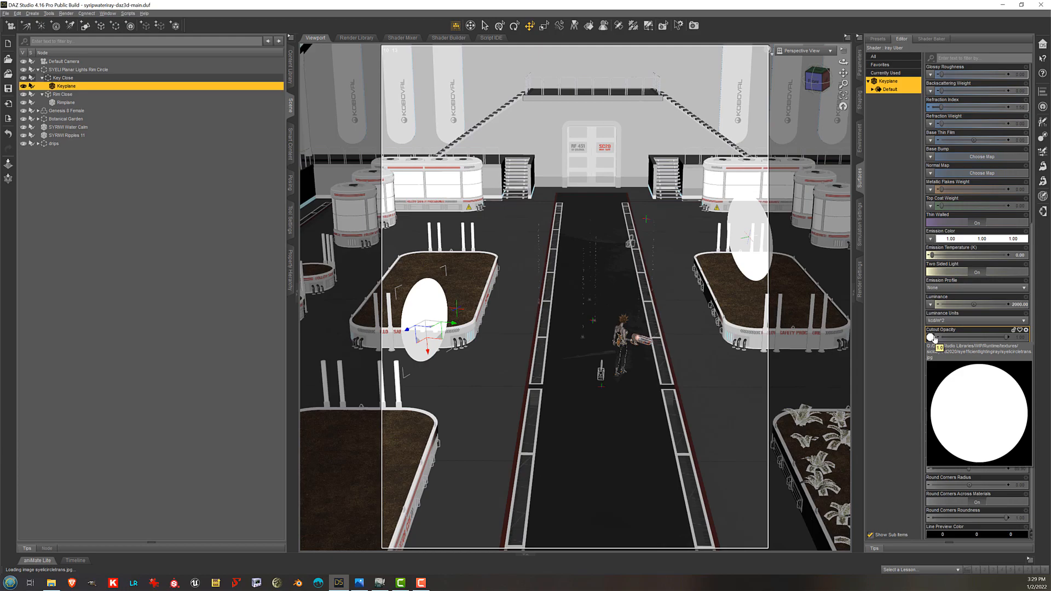
pyautogui.click(931, 338)
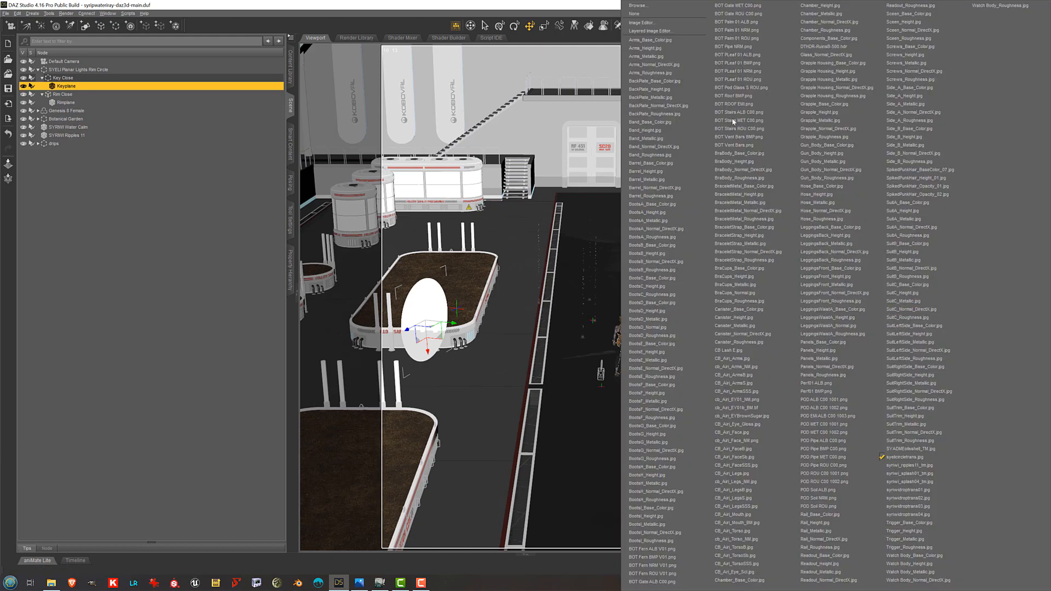
pyautogui.click(657, 14)
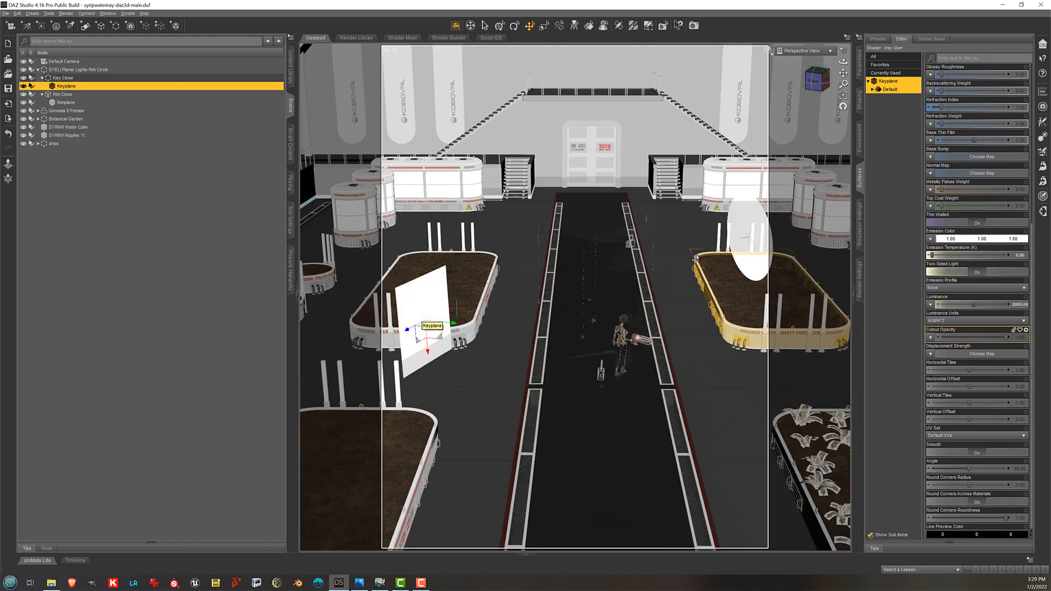
# Select the Rimplane and look over the commands for creating new lights without adding one
pyautogui.click(751, 220)
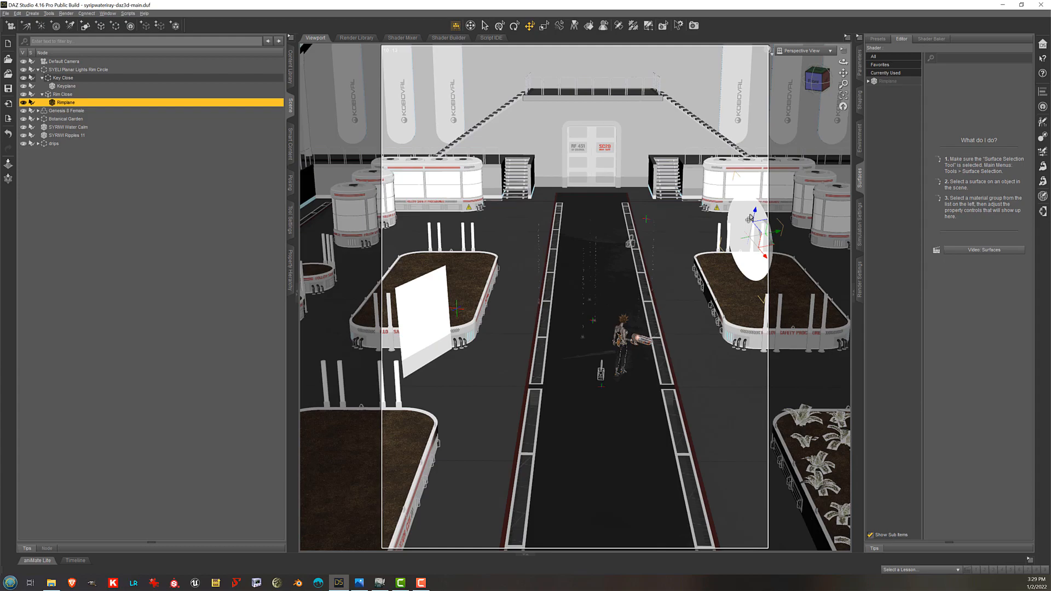
pyautogui.click(32, 14)
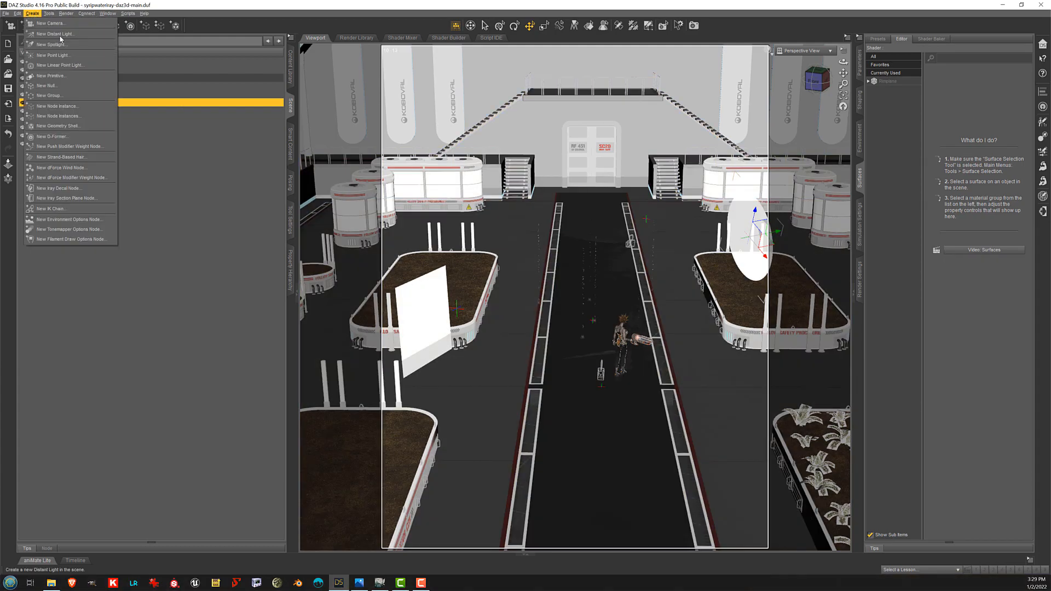
pyautogui.click(139, 125)
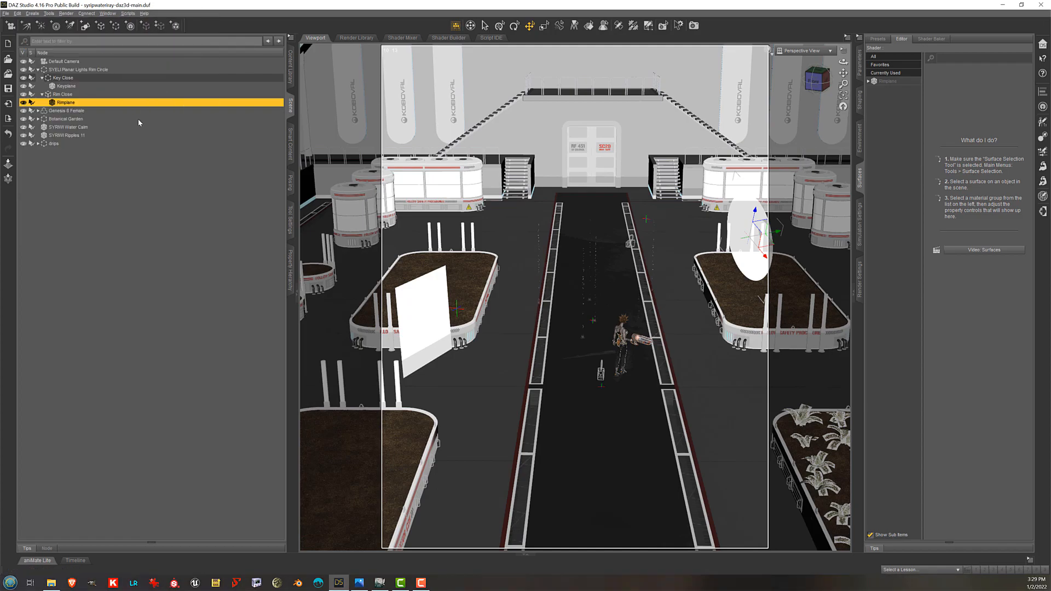
# Compare the emission, temperature and luminance surface settings of the Keyplane and the Rimplane
pyautogui.click(129, 86)
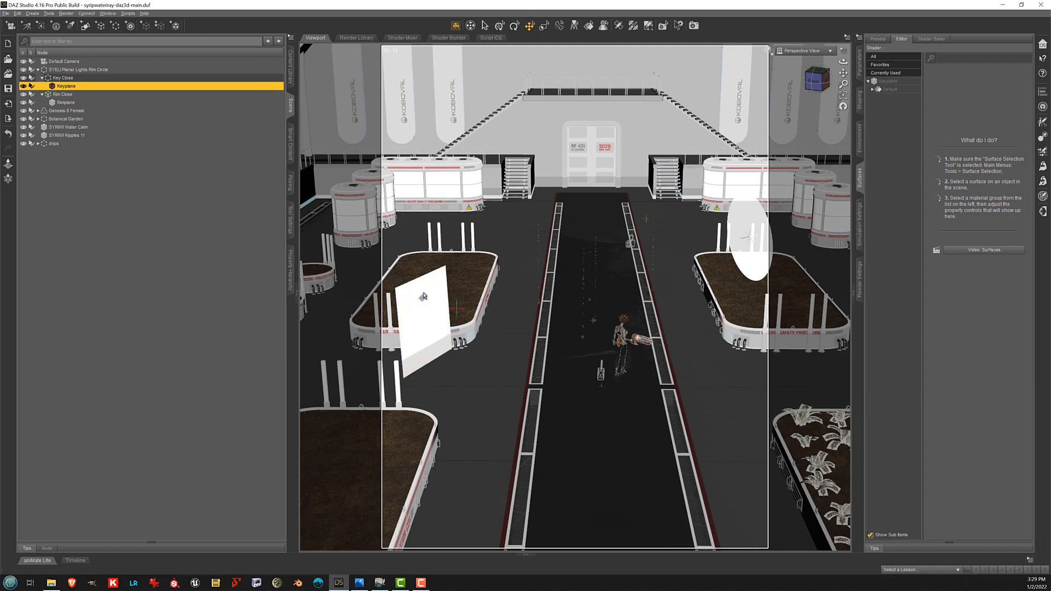
pyautogui.click(909, 90)
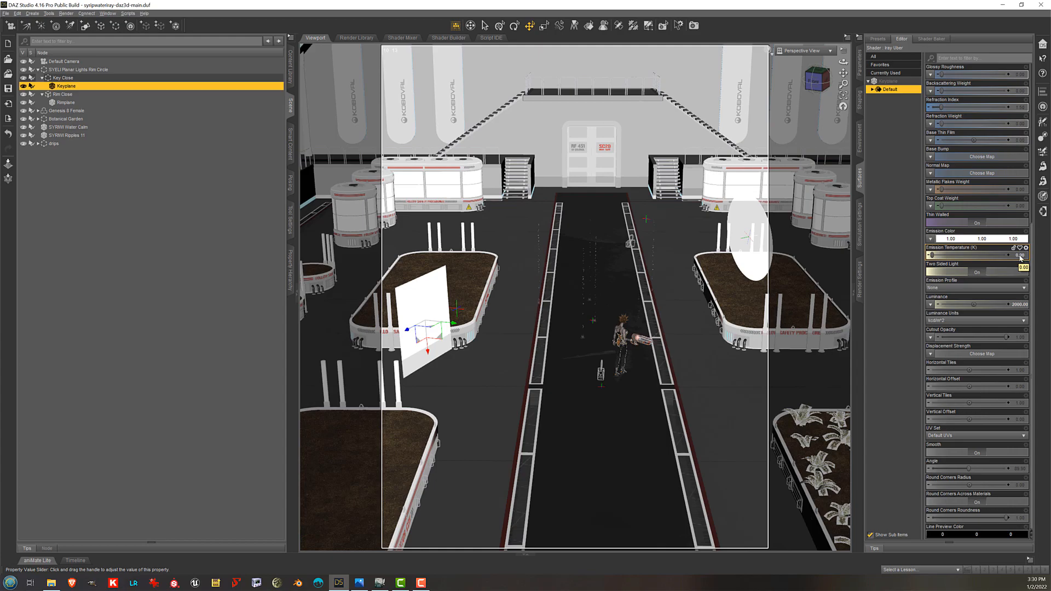
pyautogui.click(754, 223)
pyautogui.click(898, 83)
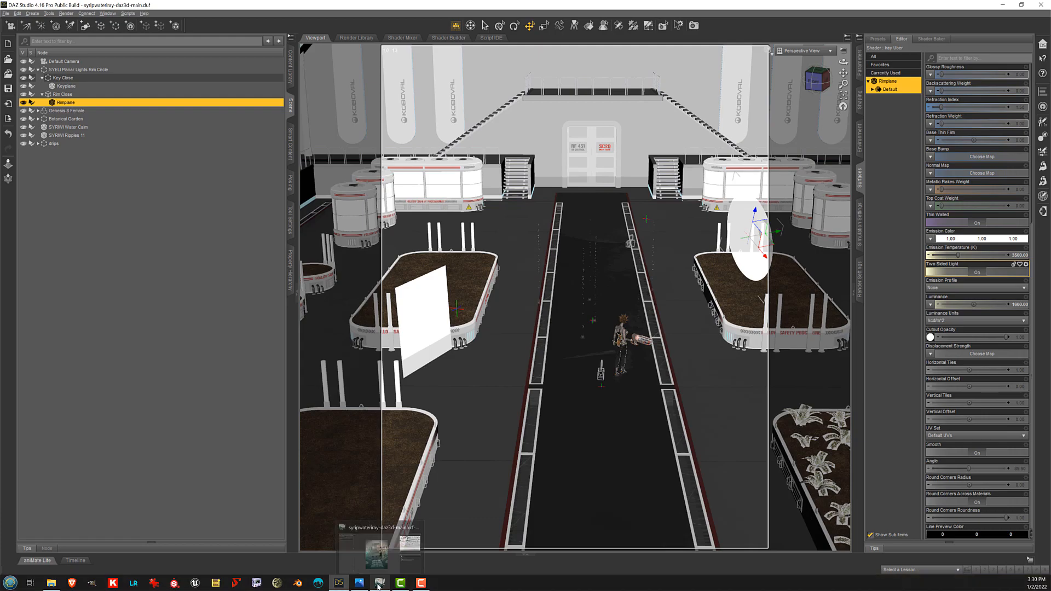
# Switch to the finished render in Photos, compare it with the light placement in the scene, and close the image
pyautogui.click(379, 584)
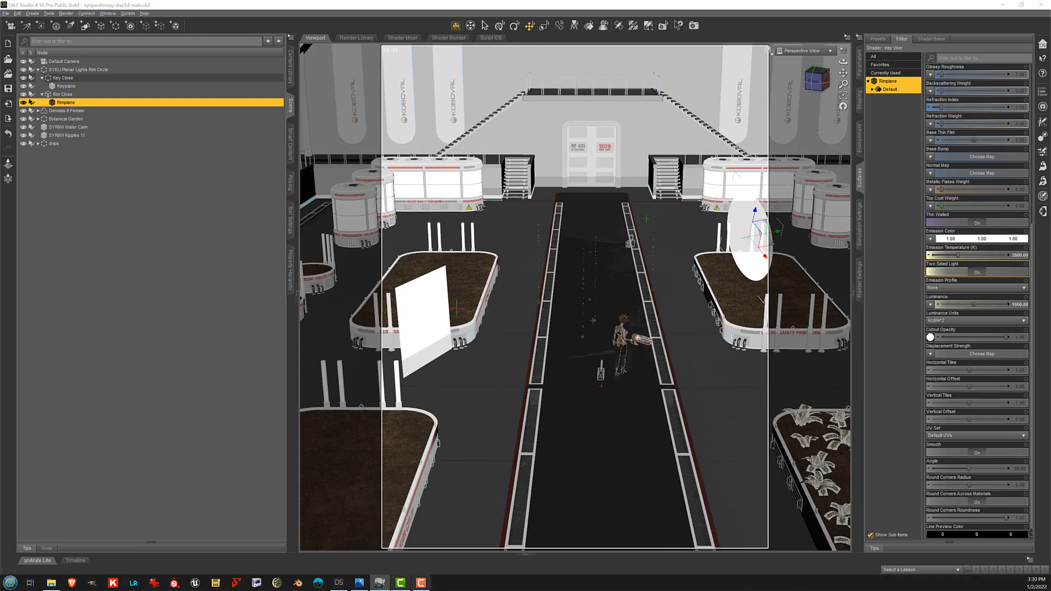
pyautogui.click(359, 583)
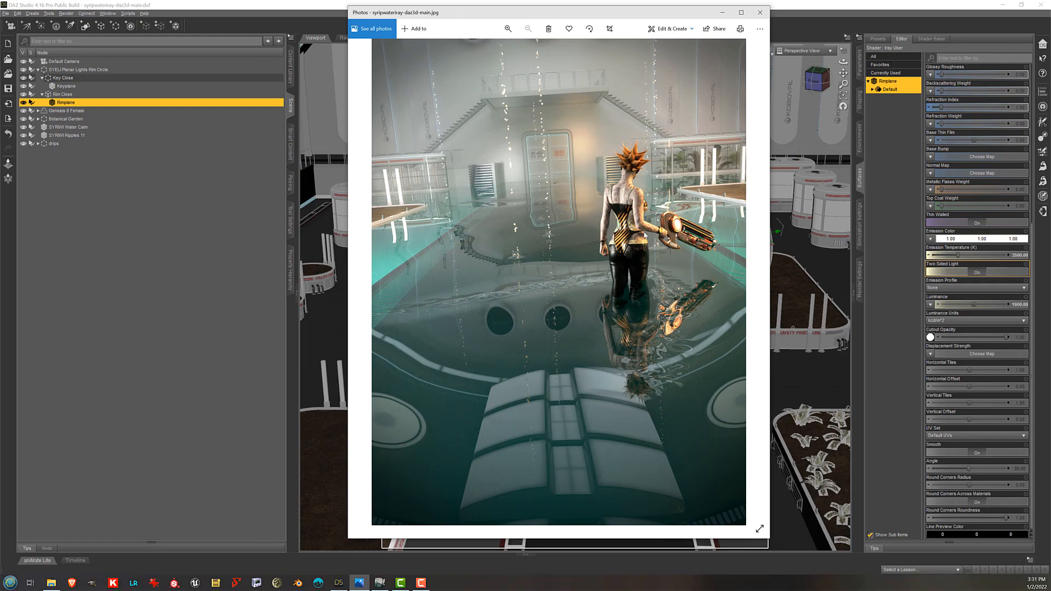
pyautogui.moveTo(657, 12); pyautogui.dragTo(481, 12)
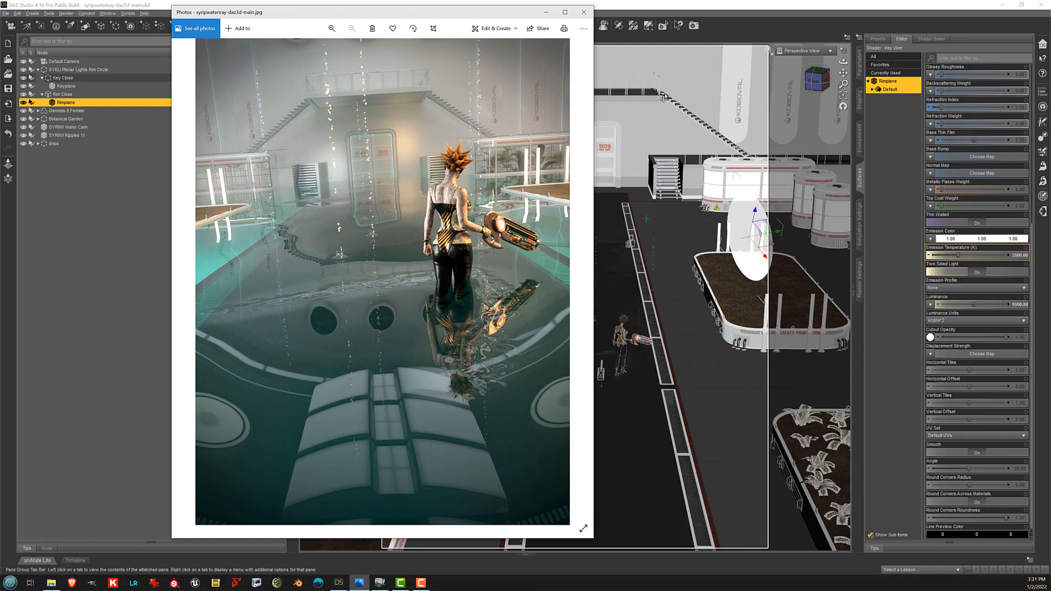
pyautogui.moveTo(512, 16); pyautogui.dragTo(680, 21)
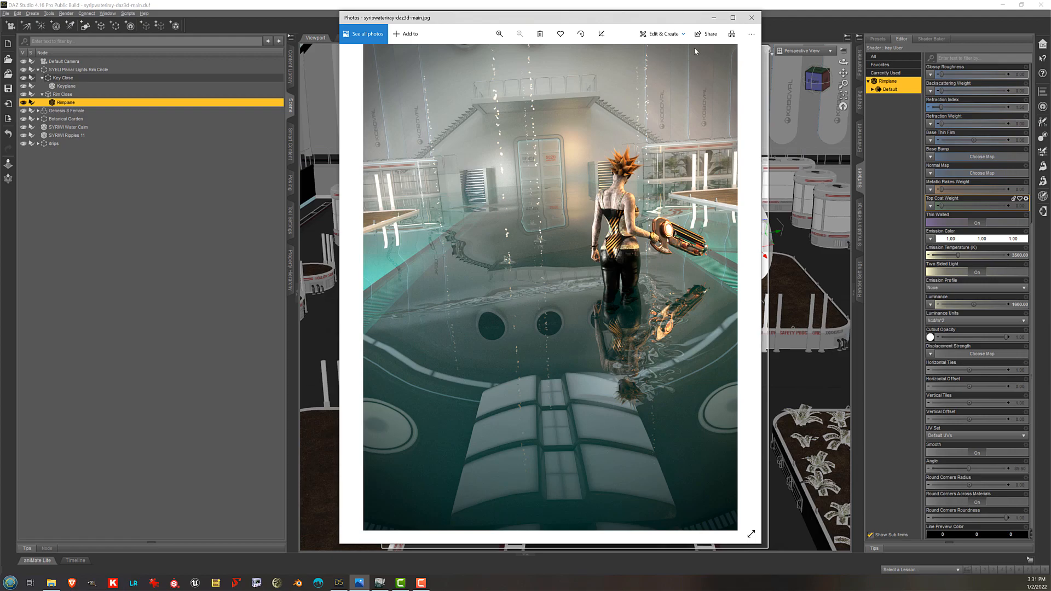
pyautogui.click(752, 18)
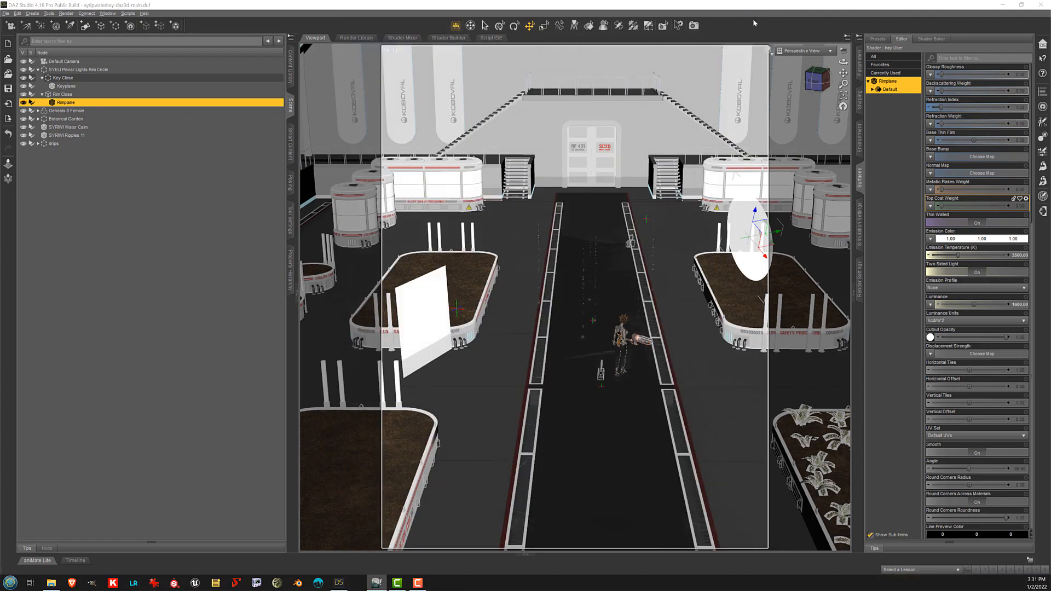
# Set the viewport draw style to Texture Shaded and switch to the Default Camera view
pyautogui.moveTo(841, 65); pyautogui.dragTo(825, 49)
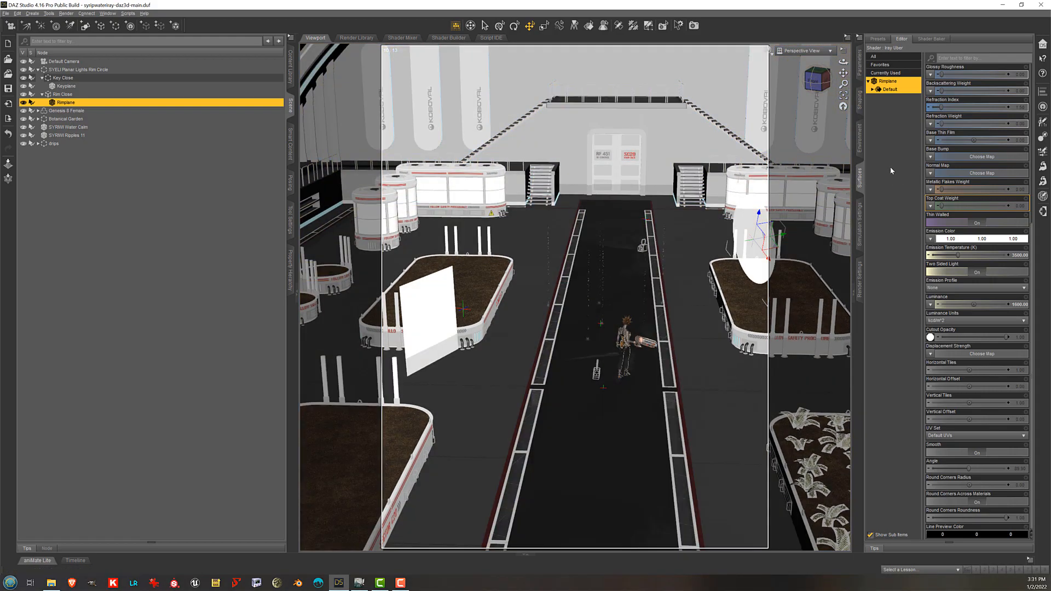
pyautogui.click(771, 53)
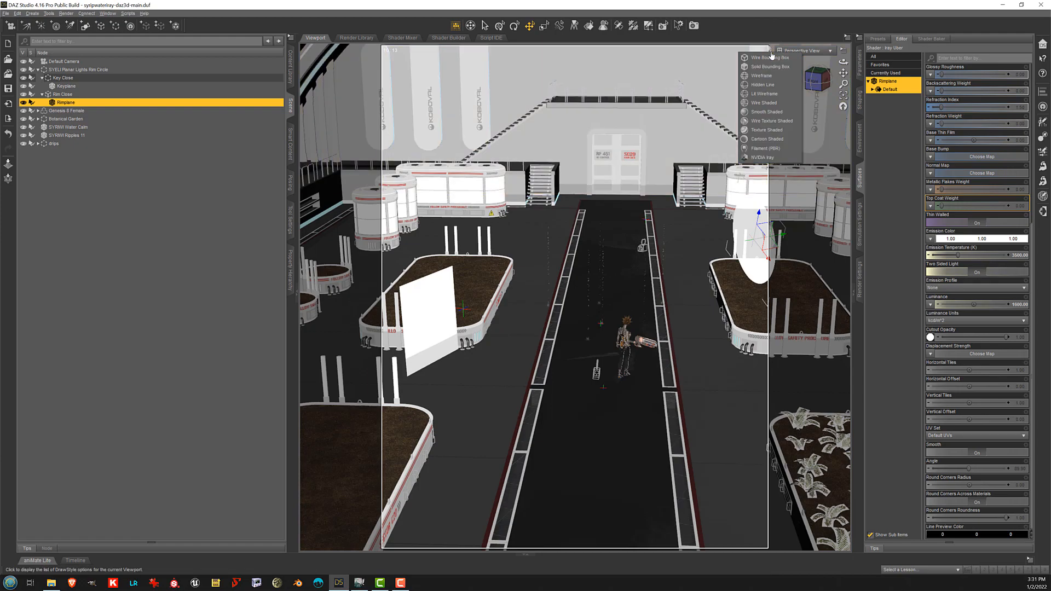
pyautogui.click(776, 131)
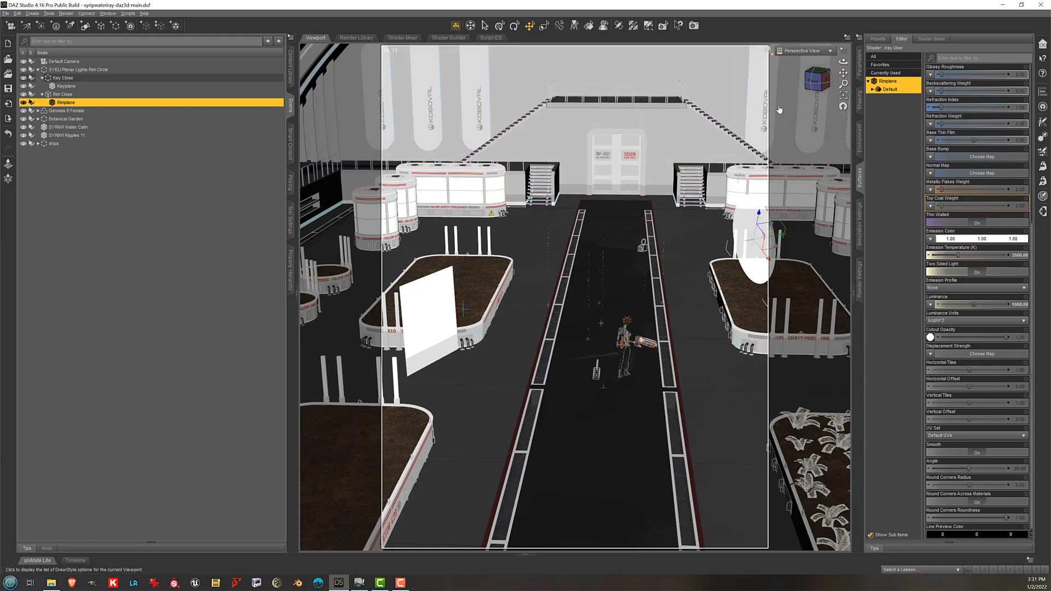
pyautogui.click(803, 50)
pyautogui.click(799, 122)
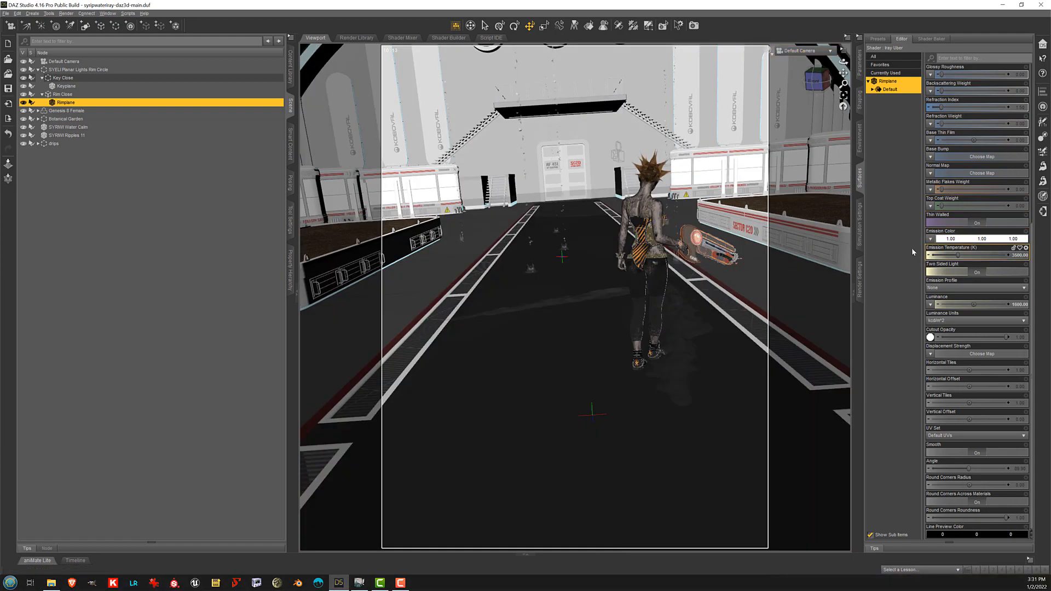
# Show the render settings and review the Environment section with its dome mode and environment map
pyautogui.click(860, 279)
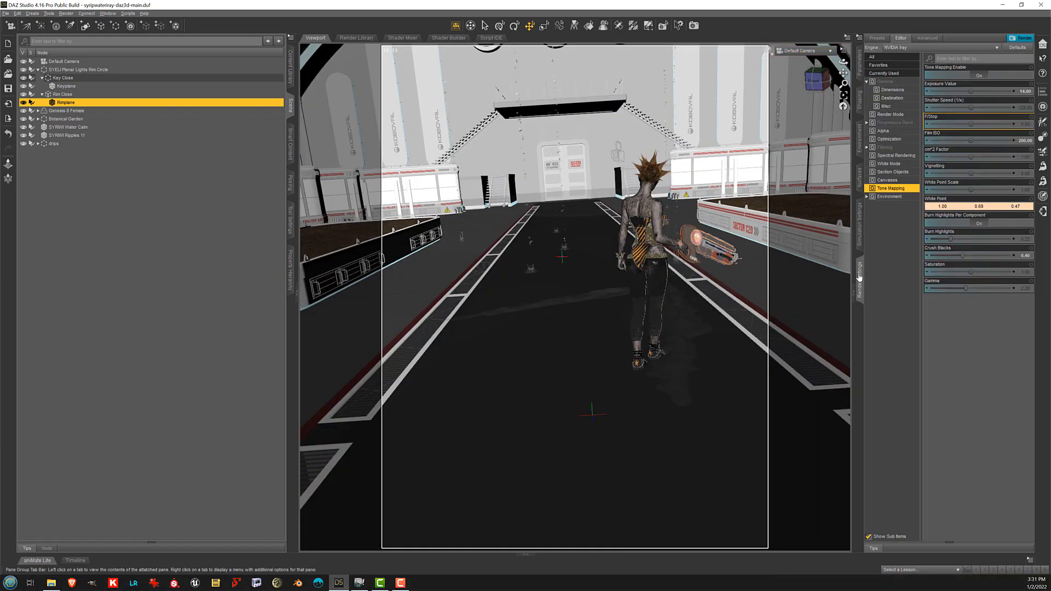
pyautogui.click(897, 196)
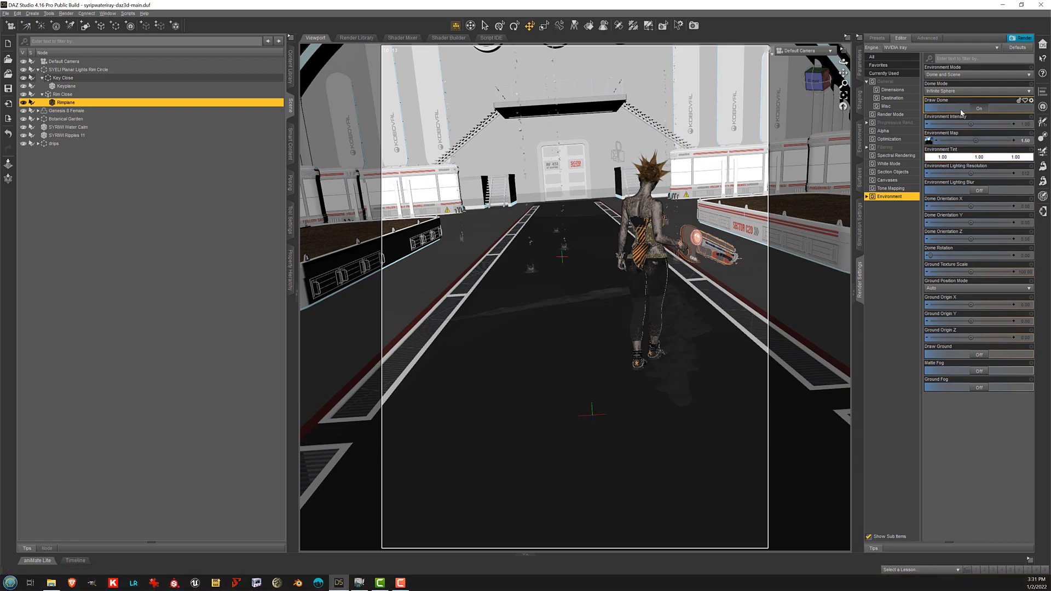
pyautogui.moveTo(930, 143)
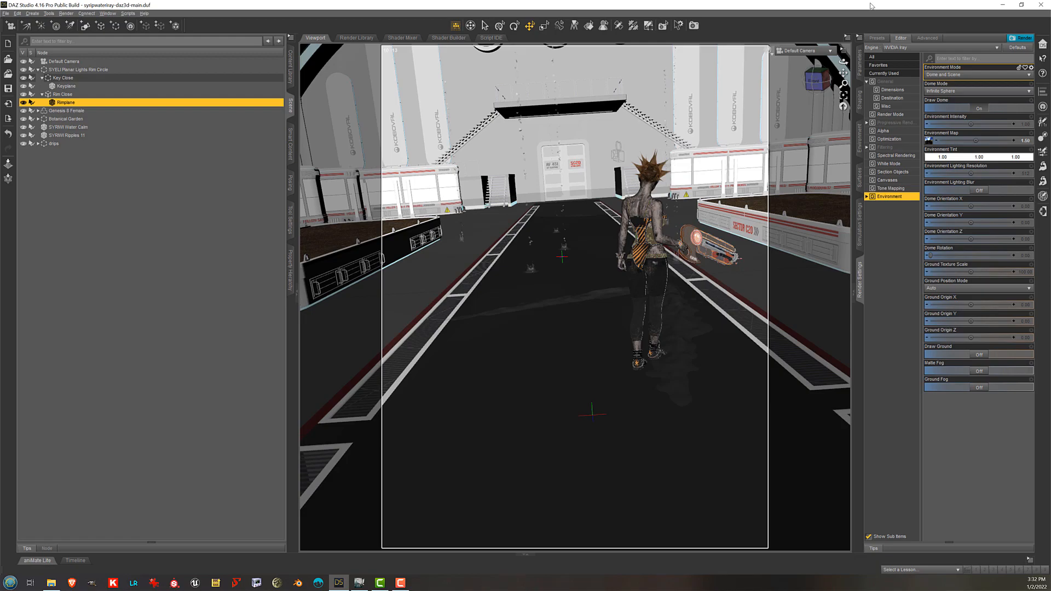
# Review the General, Filtering, Optimization, Alpha, Progressive Rendering and Render Mode sections of the render settings
pyautogui.click(898, 74)
pyautogui.click(901, 81)
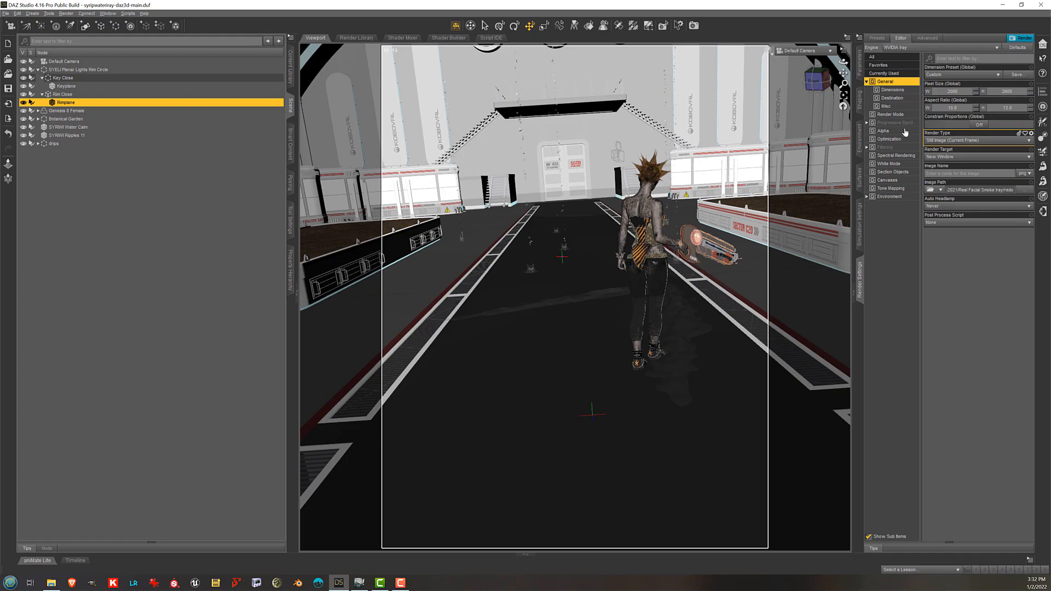
pyautogui.click(902, 148)
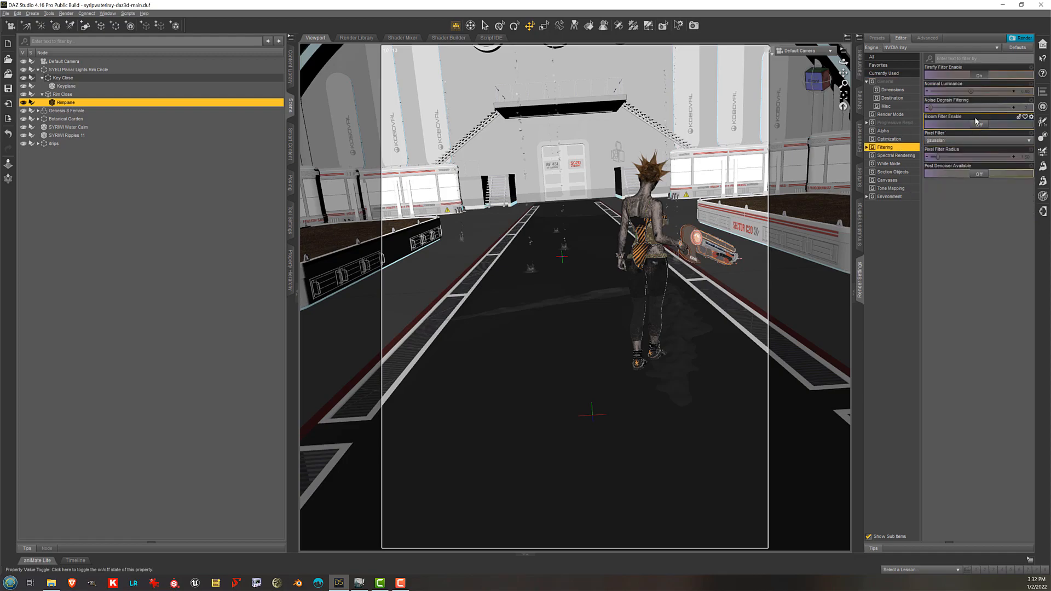
pyautogui.click(906, 140)
pyautogui.click(907, 132)
pyautogui.click(906, 125)
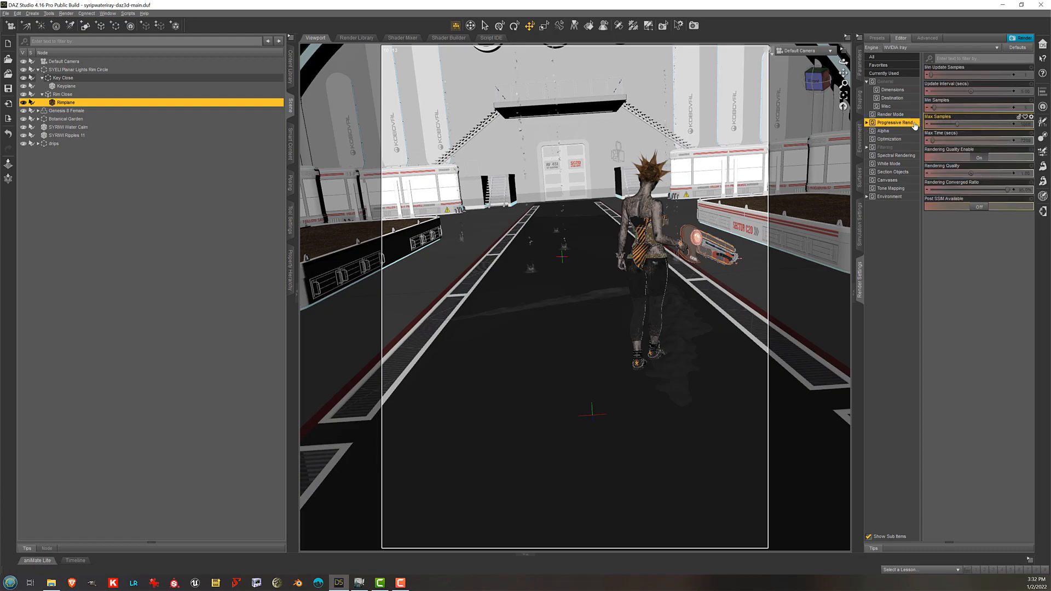
pyautogui.click(912, 114)
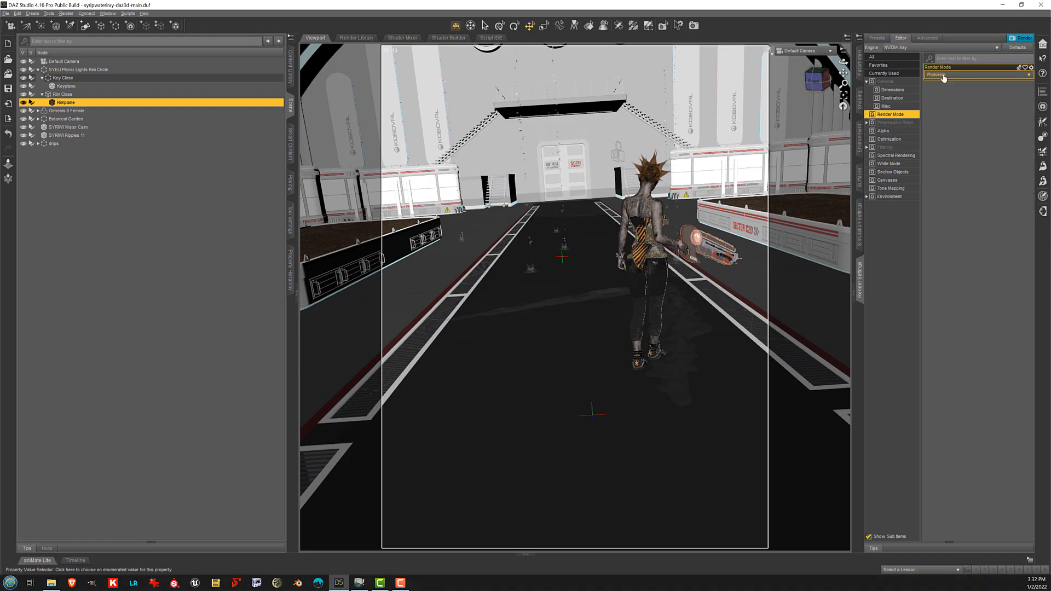
# Check the advanced render settings for the hardware devices and the list of canvases, and return to the editor
pyautogui.click(928, 39)
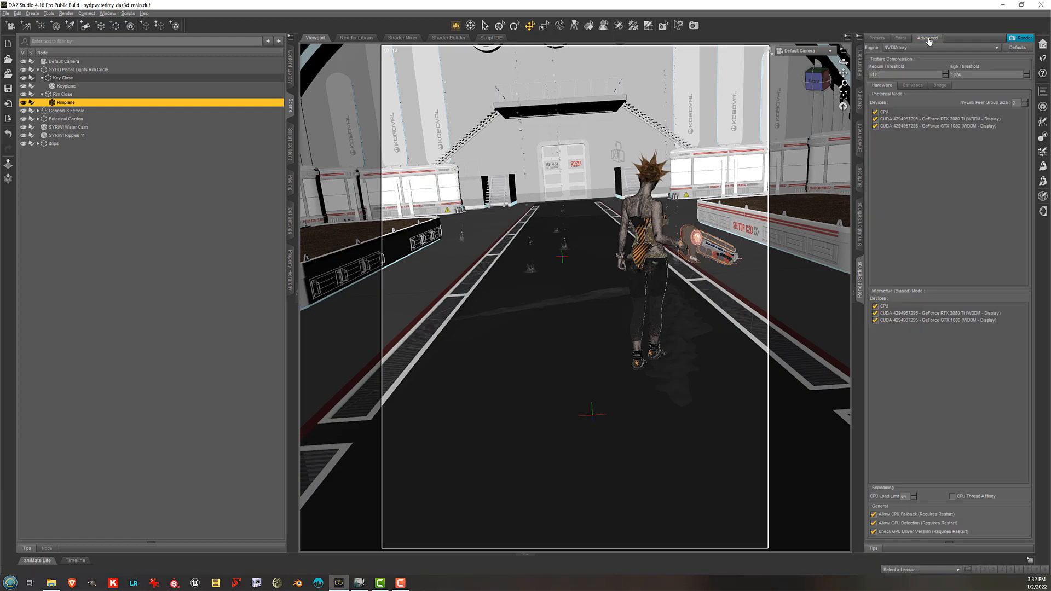
pyautogui.click(913, 86)
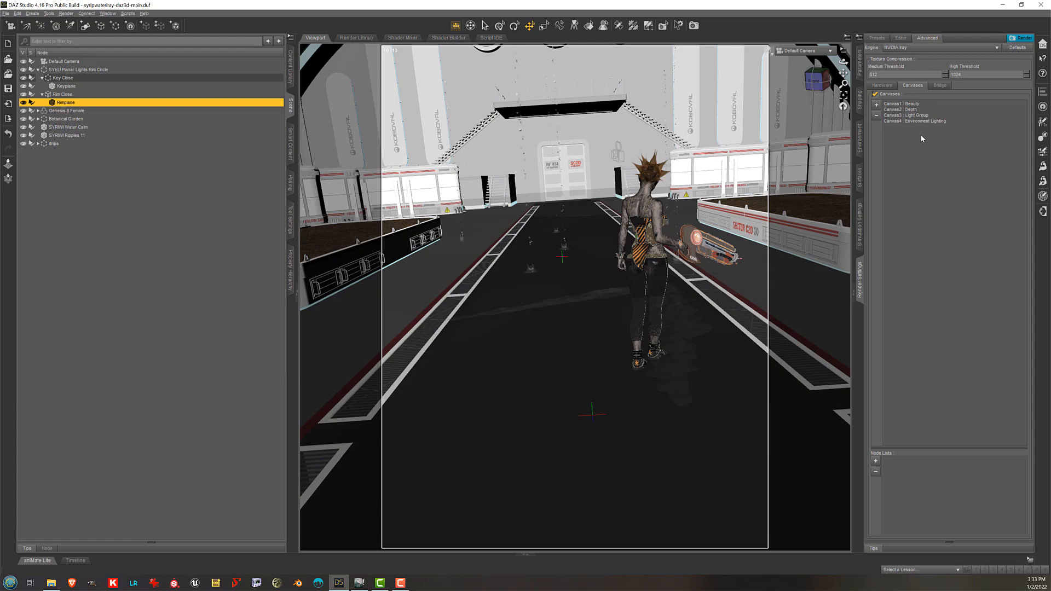
pyautogui.click(902, 38)
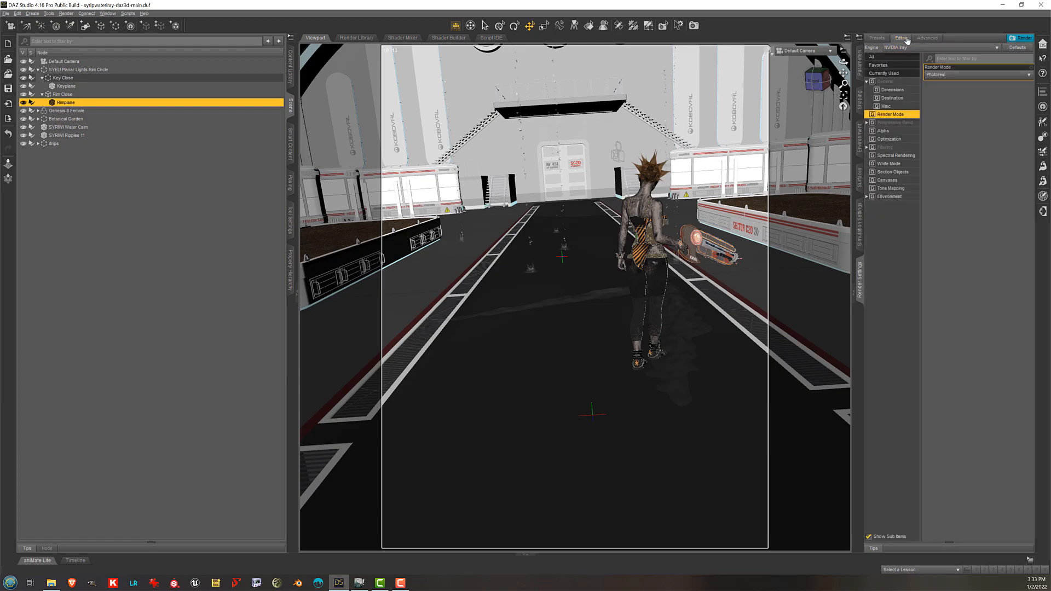
# Look through the General image output options, the Filtering group with its Pixel filter, and the Alpha section
pyautogui.click(904, 81)
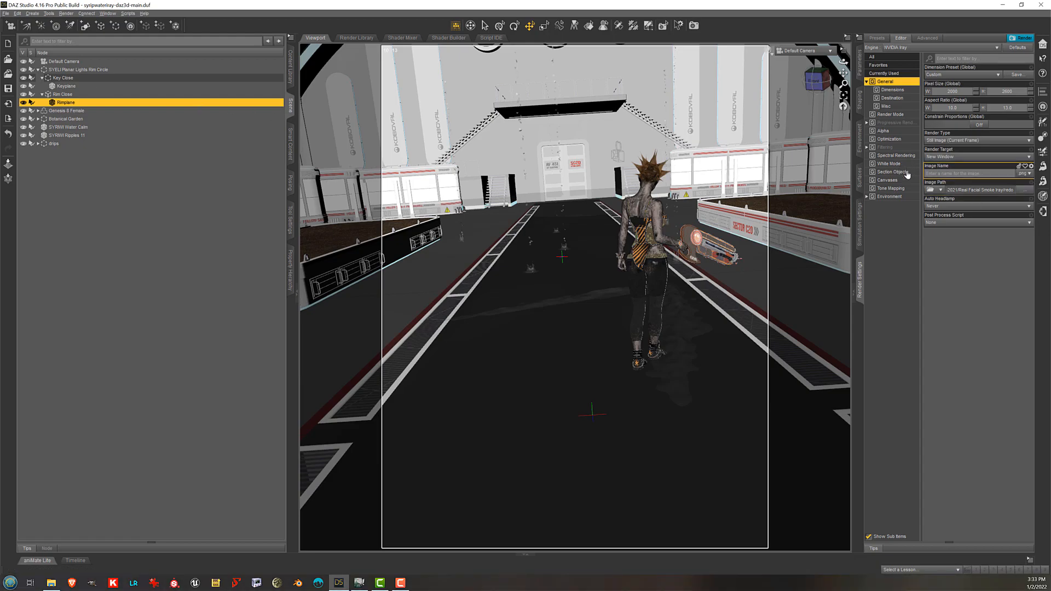
pyautogui.click(903, 148)
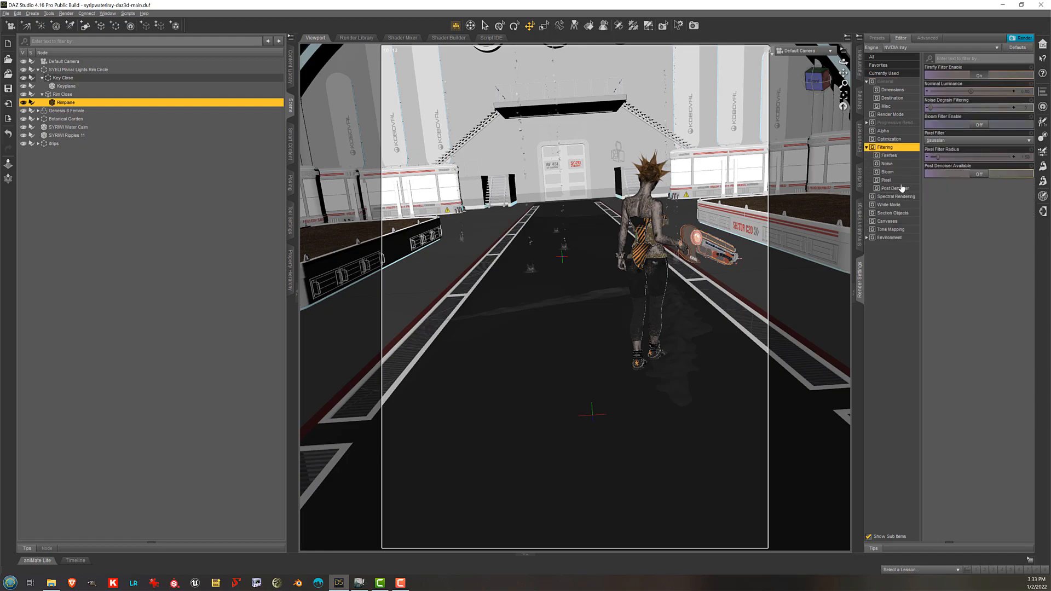
pyautogui.click(903, 138)
pyautogui.click(900, 132)
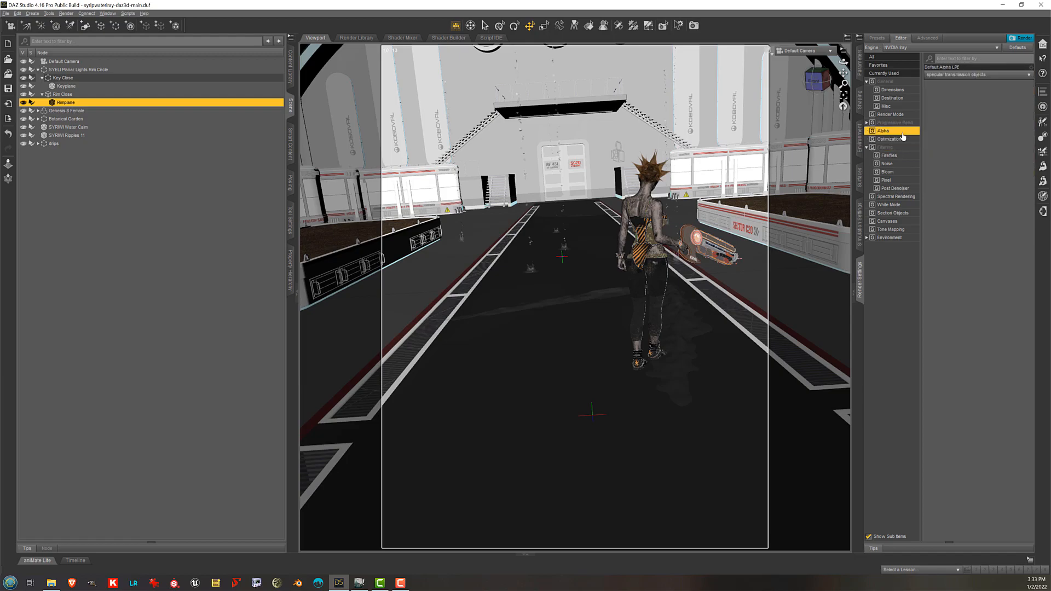
pyautogui.click(898, 180)
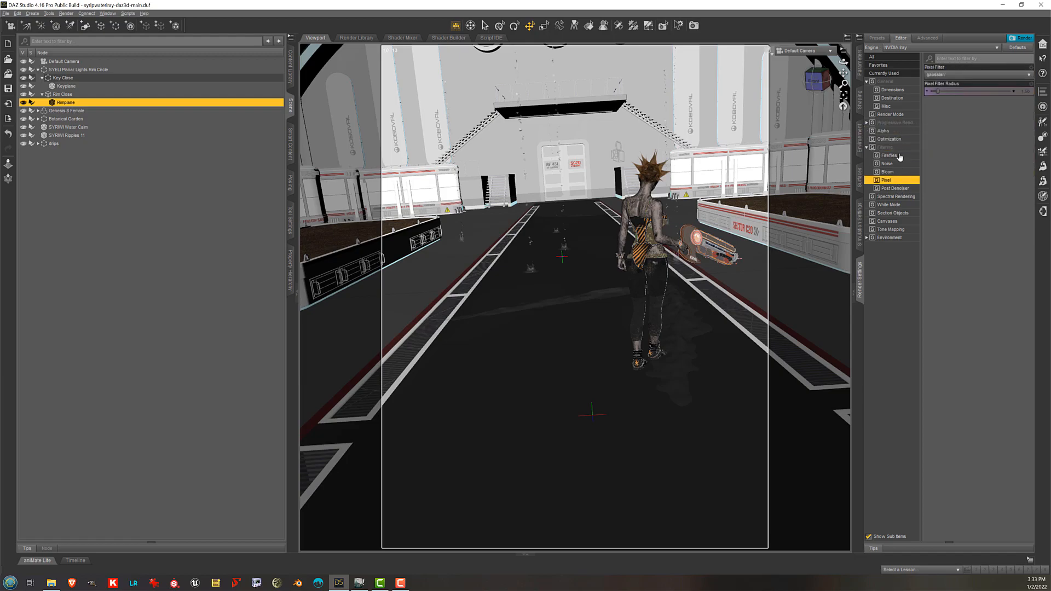
pyautogui.click(900, 148)
pyautogui.click(900, 150)
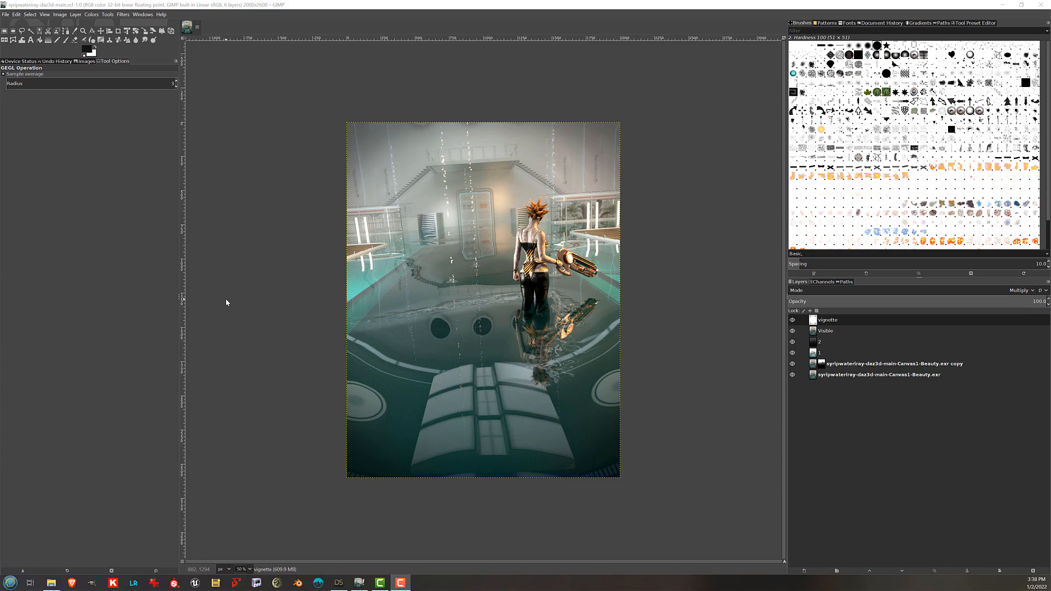
# Switch to GIMP and hide the vignette, Visible, 2, 1 and Beauty copy layers, leaving only the base Beauty layer shown
pyautogui.click(401, 9)
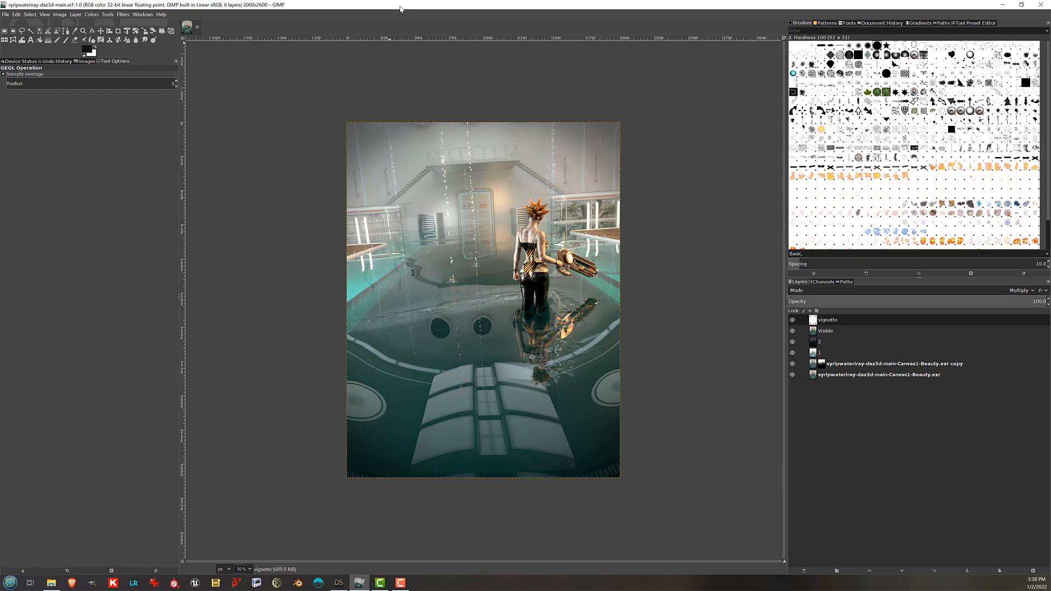
pyautogui.press('+')
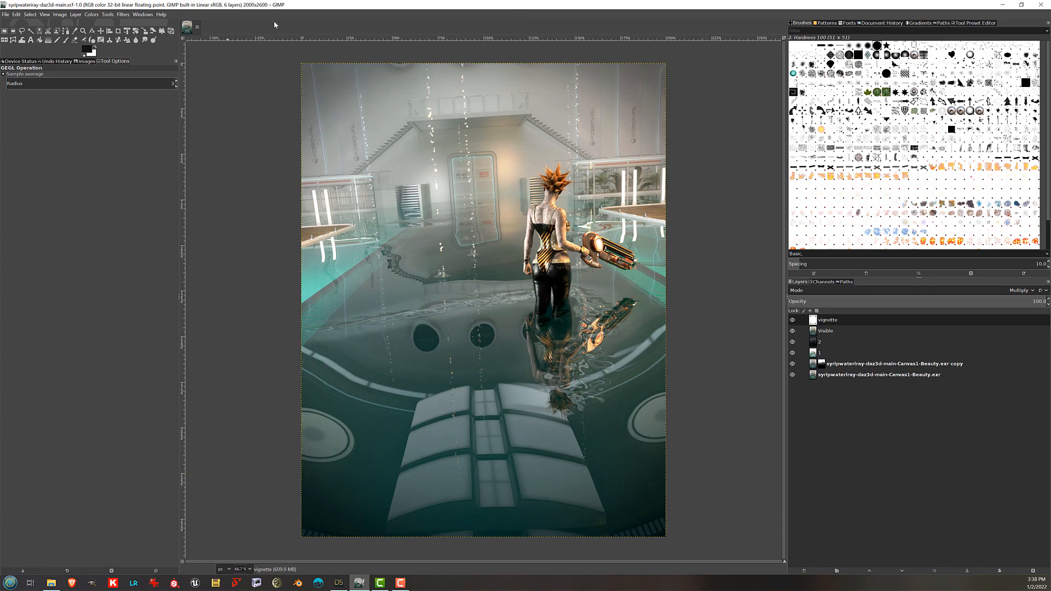
pyautogui.click(845, 376)
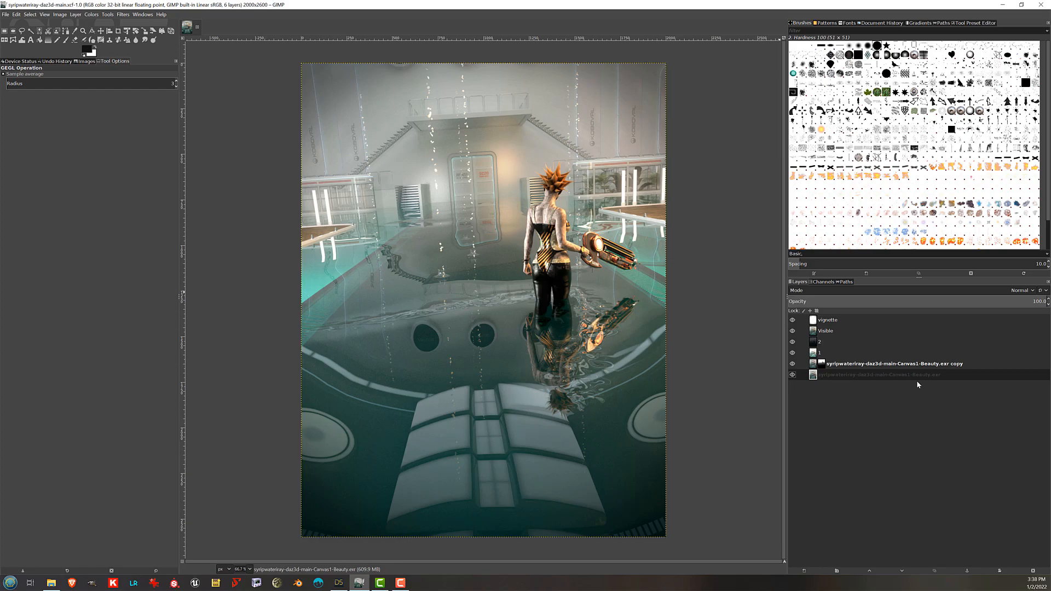
pyautogui.click(815, 368)
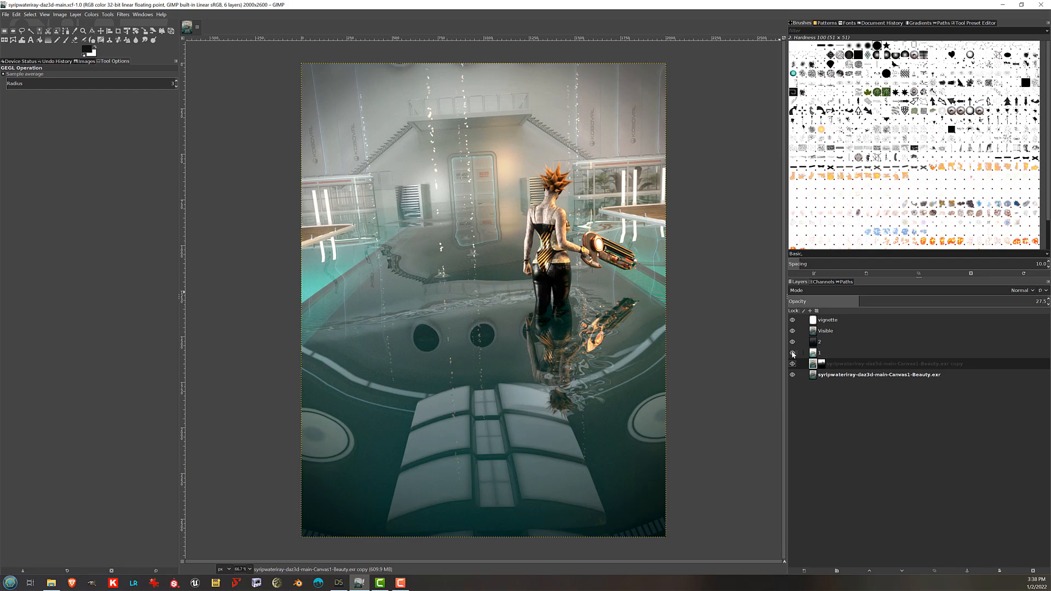
pyautogui.moveTo(792, 353); pyautogui.dragTo(793, 323)
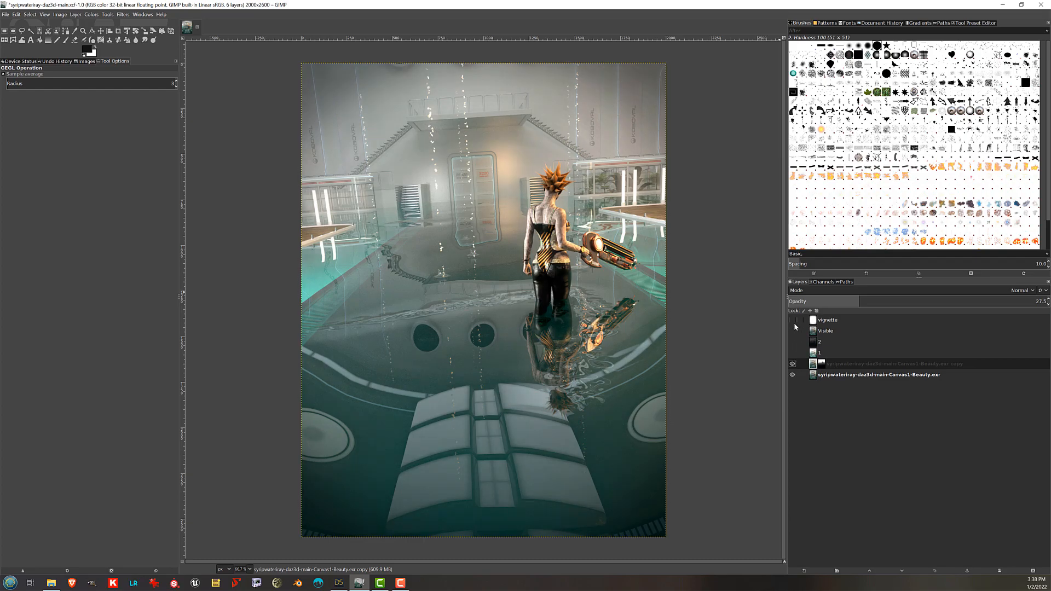
pyautogui.click(793, 364)
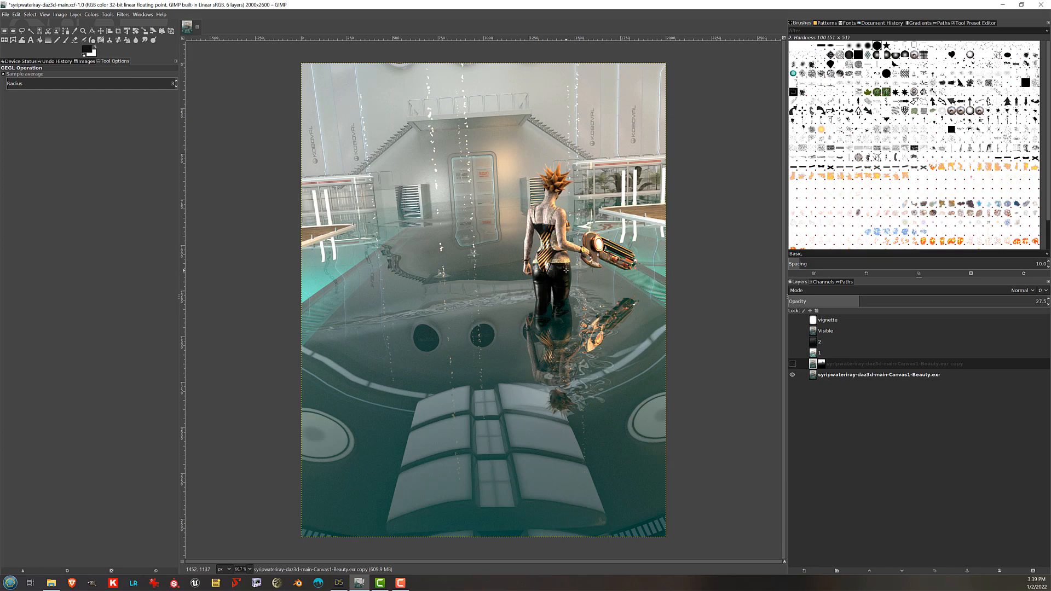
pyautogui.click(92, 14)
pyautogui.click(110, 69)
pyautogui.click(363, 586)
pyautogui.click(363, 586)
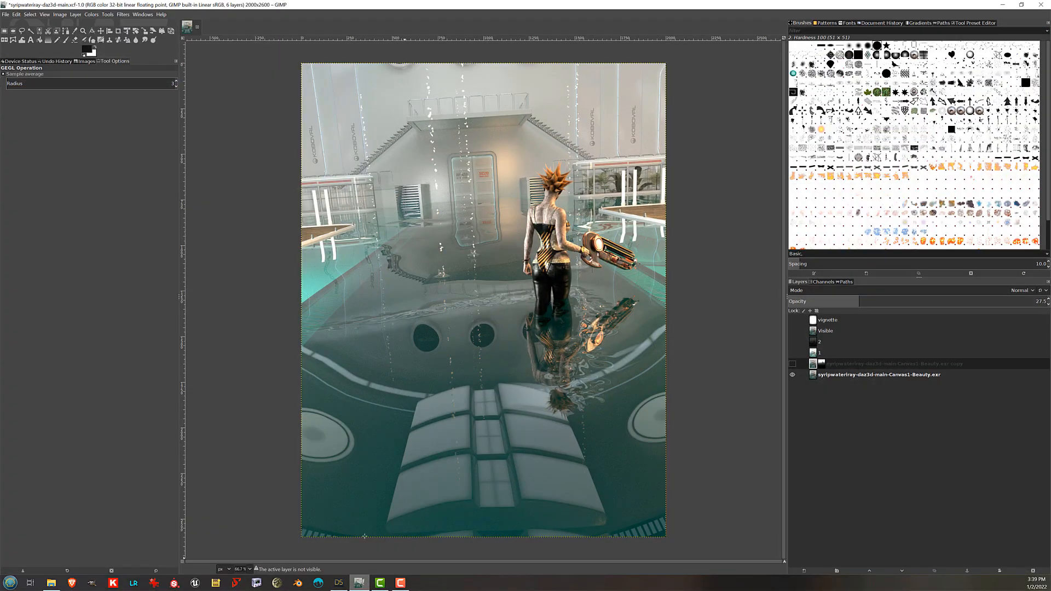
pyautogui.click(90, 14)
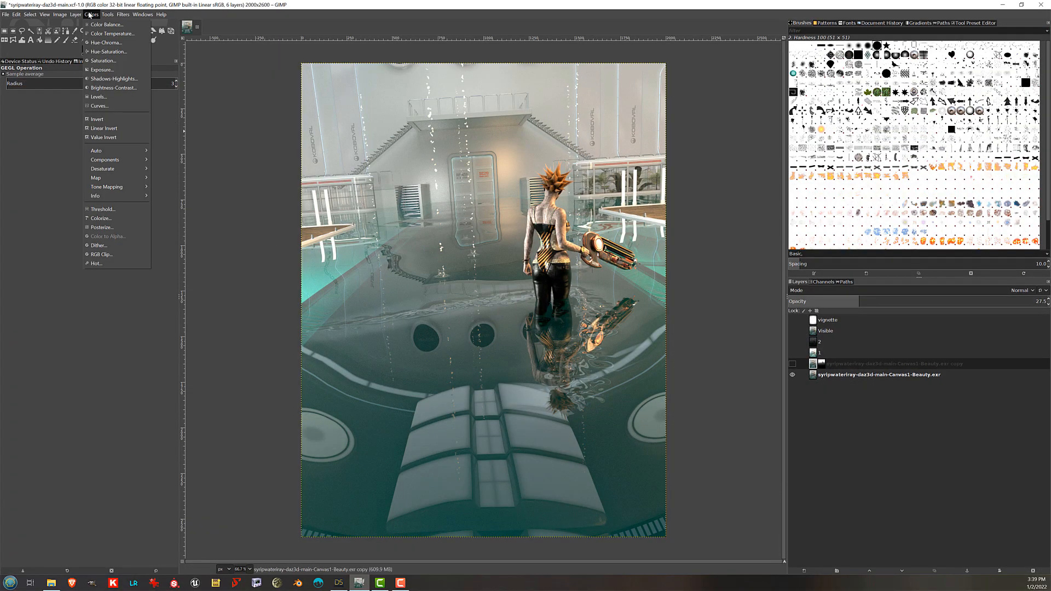
pyautogui.click(161, 15)
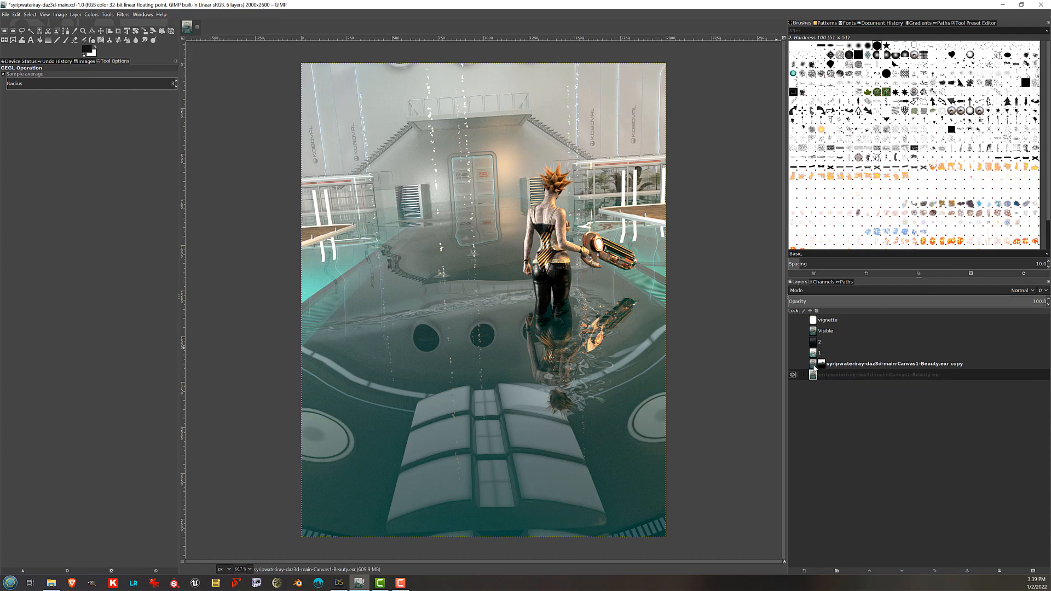
# Show the Beauty copy layer and disable its layer mask, leaving the layer itself selected for editing
pyautogui.click(794, 364)
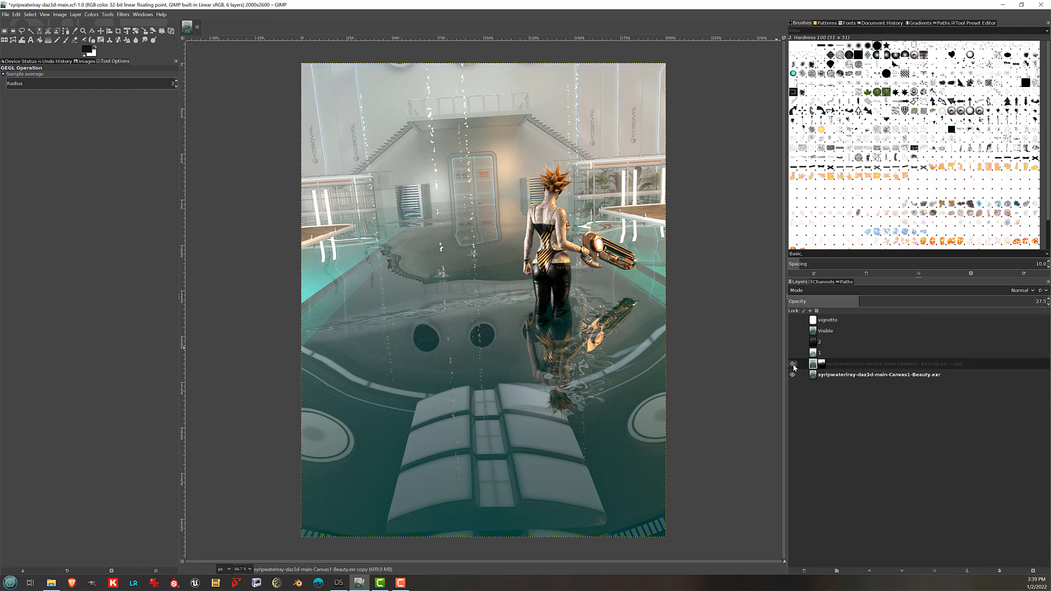
pyautogui.rightClick(821, 365)
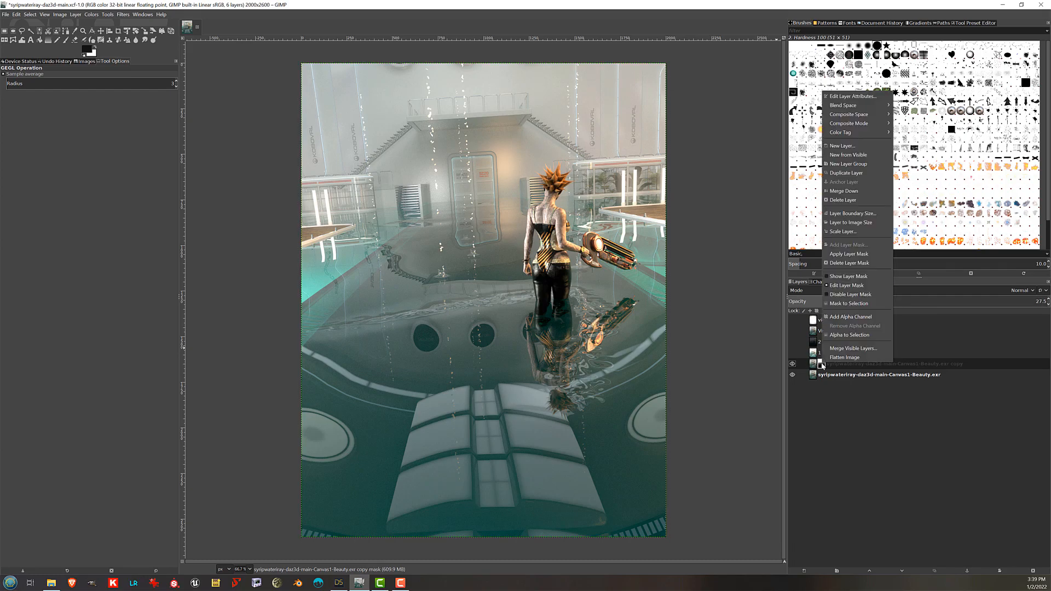
pyautogui.click(833, 296)
pyautogui.click(813, 363)
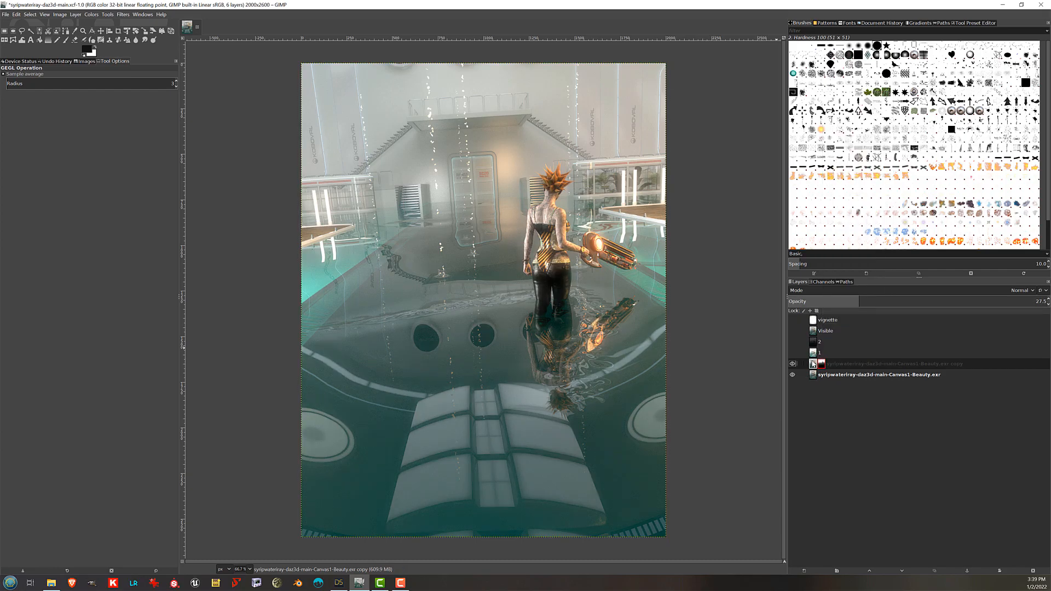
pyautogui.click(122, 14)
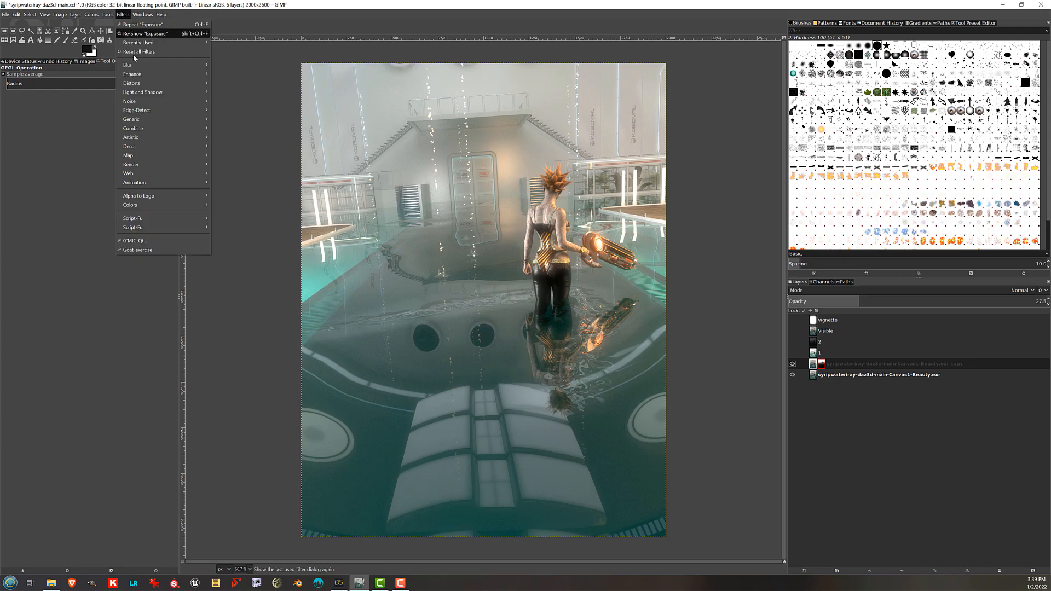
pyautogui.moveTo(132, 65)
pyautogui.click(236, 72)
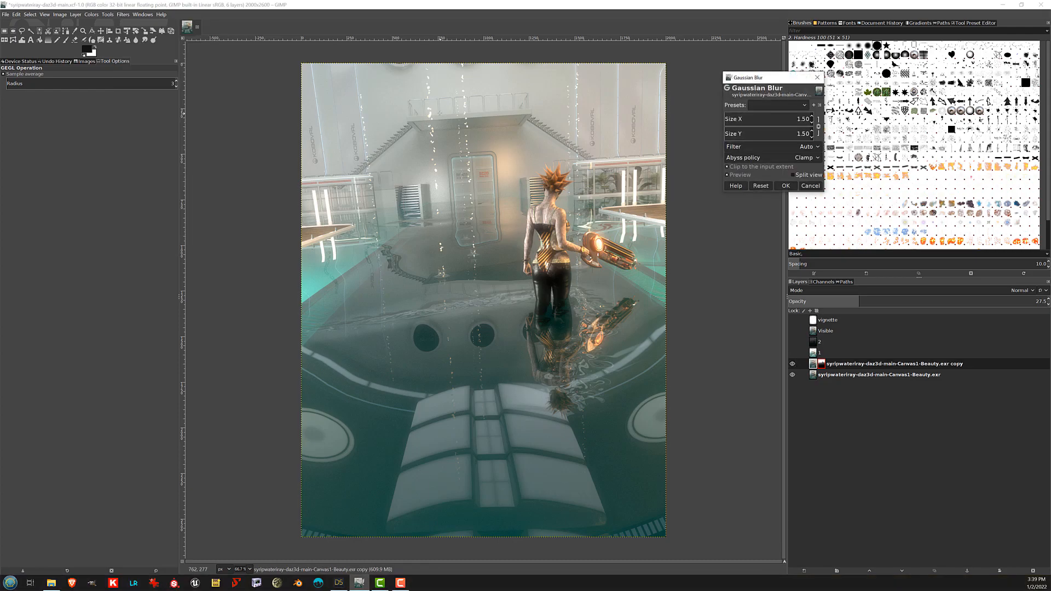
pyautogui.moveTo(734, 117)
pyautogui.mouseDown()
pyautogui.moveTo(792, 117)
pyautogui.moveTo(724, 118)
pyautogui.mouseUp()
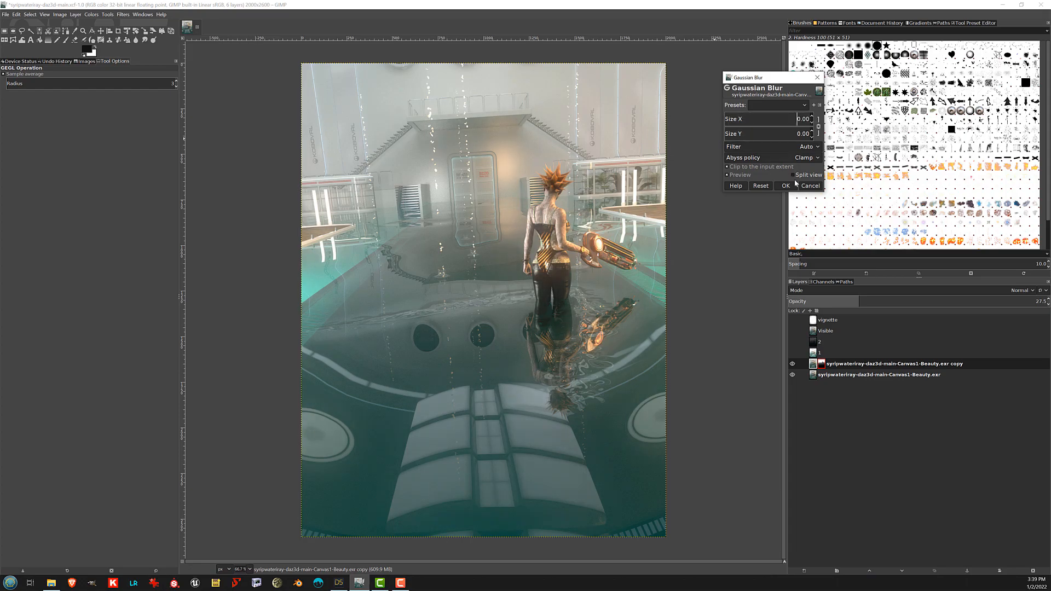
pyautogui.click(810, 186)
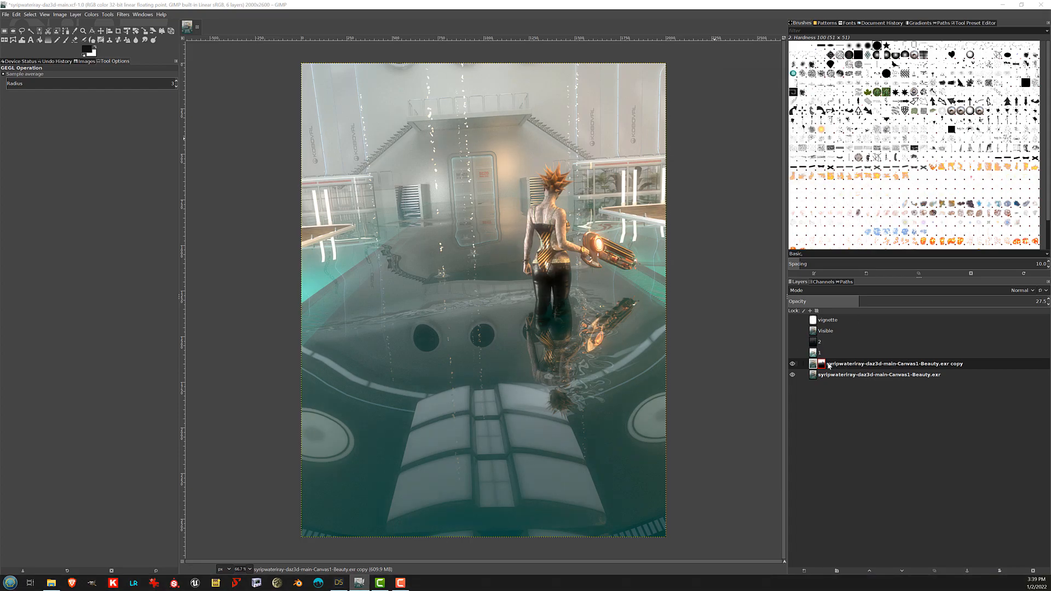
# Re-enable the Beauty copy layer's mask and inspect the mask on the canvas, with the layer opacity raised to 100
pyautogui.rightClick(822, 365)
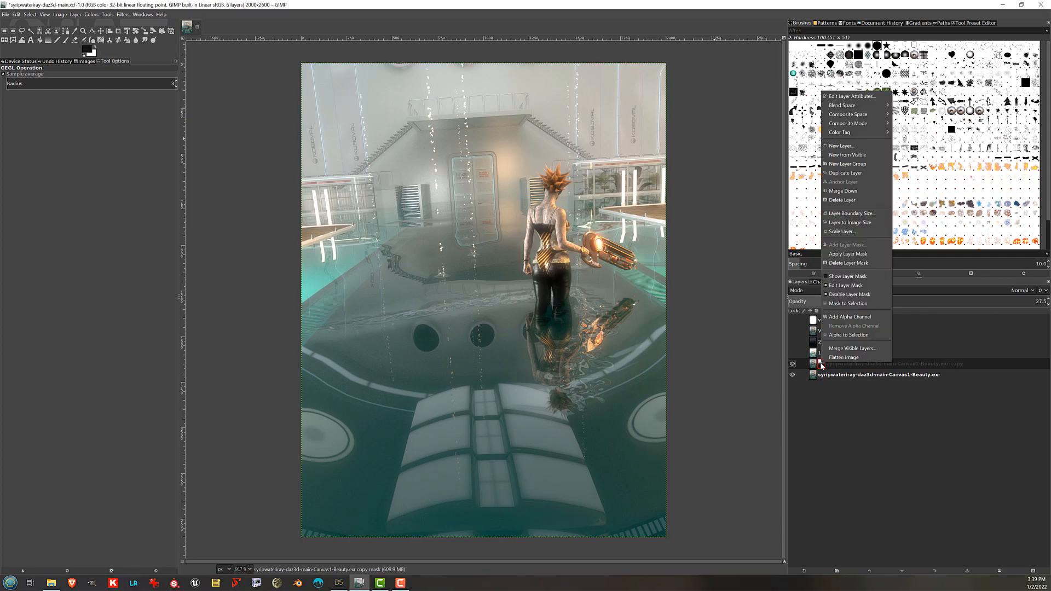
pyautogui.click(839, 295)
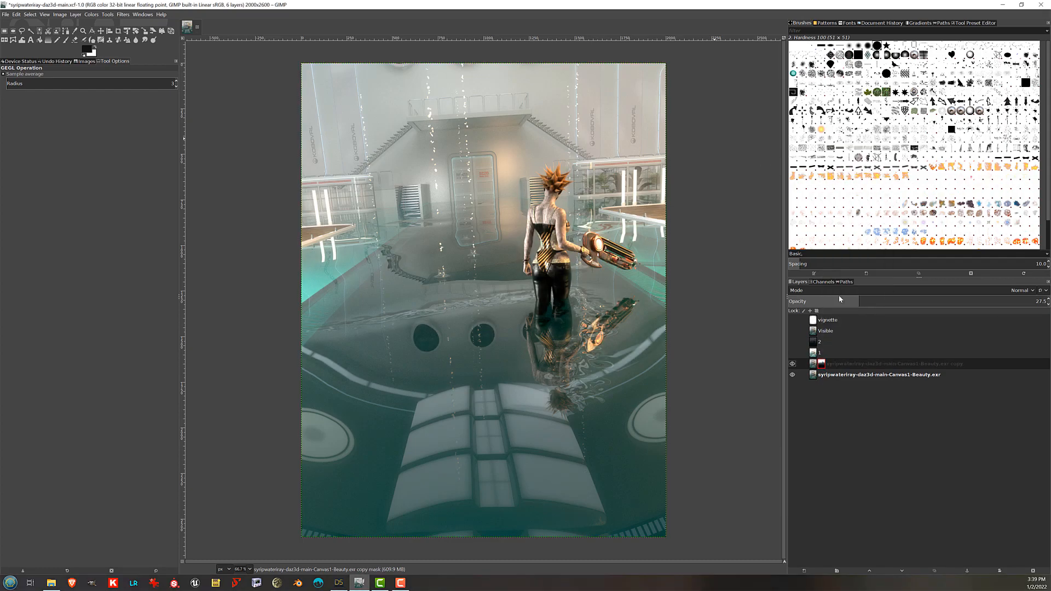
pyautogui.keyDown('ctrl'); pyautogui.click(822, 364); pyautogui.keyUp('ctrl')
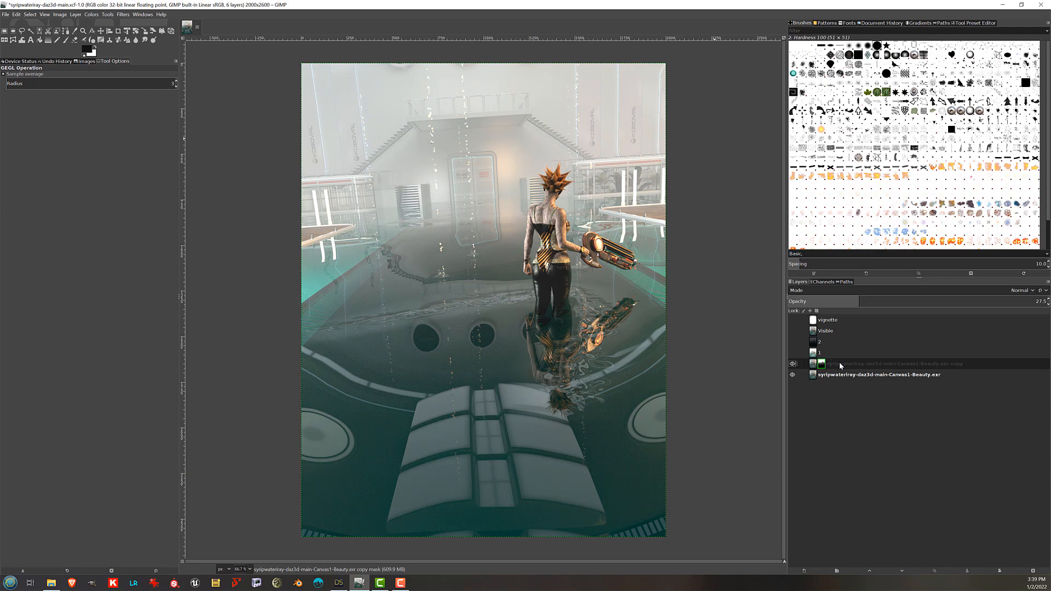
pyautogui.moveTo(862, 301); pyautogui.dragTo(1044, 301)
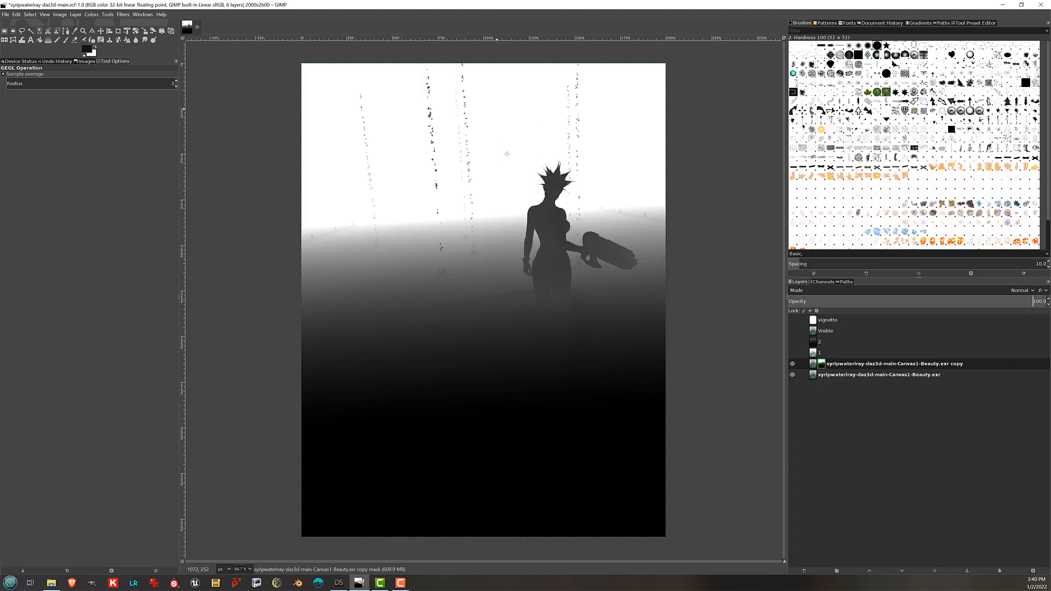
pyautogui.keyDown('alt'); pyautogui.click(822, 366); pyautogui.keyUp('alt')
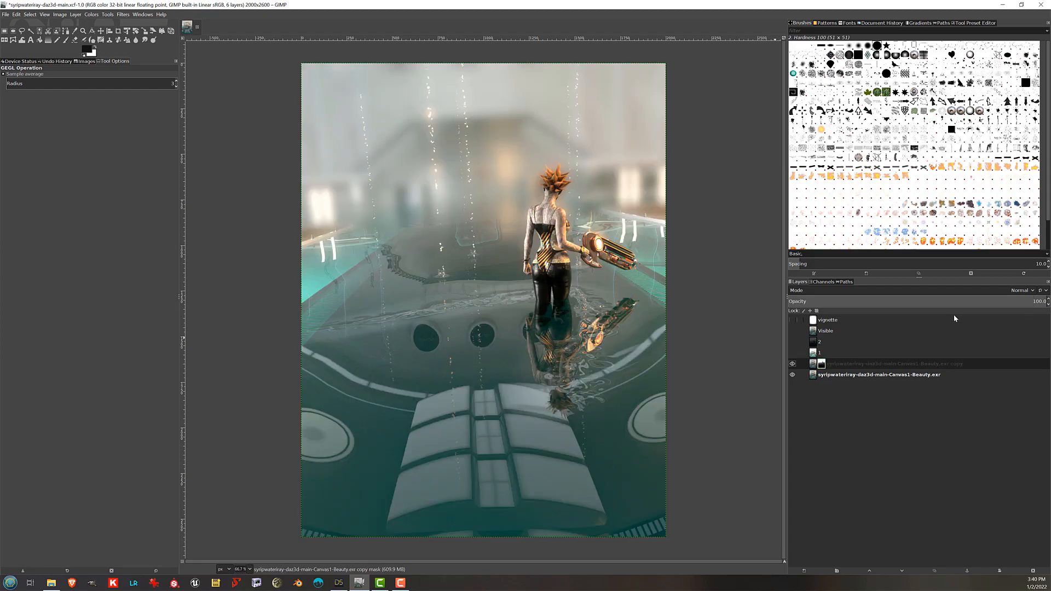
# Set the Beauty copy layer's opacity to 27 and keep that layer selected
pyautogui.click(814, 366)
pyautogui.click(900, 302)
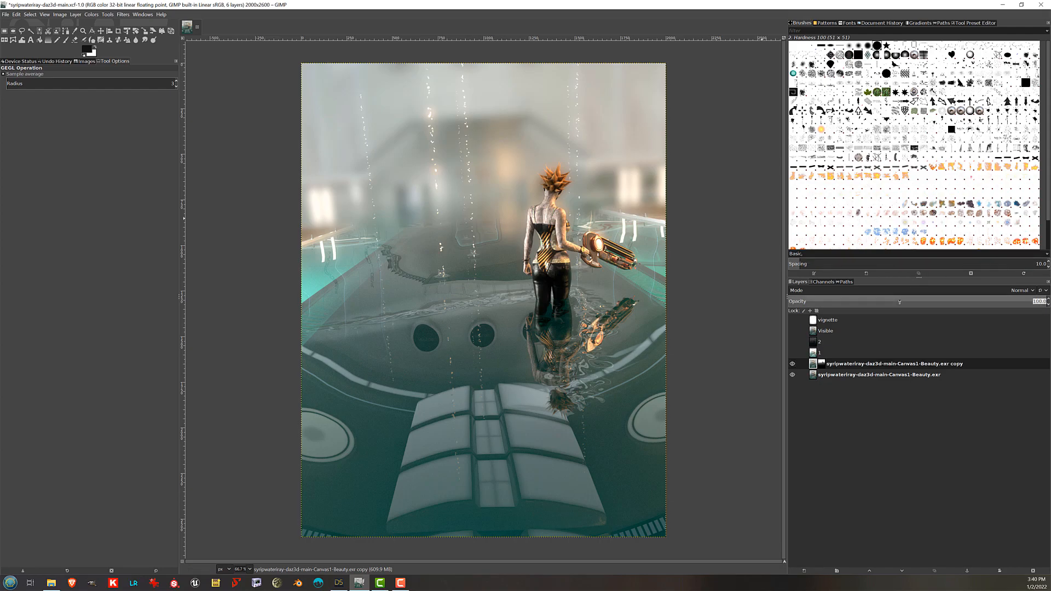
pyautogui.click(900, 302)
pyautogui.moveTo(900, 301); pyautogui.dragTo(859, 302)
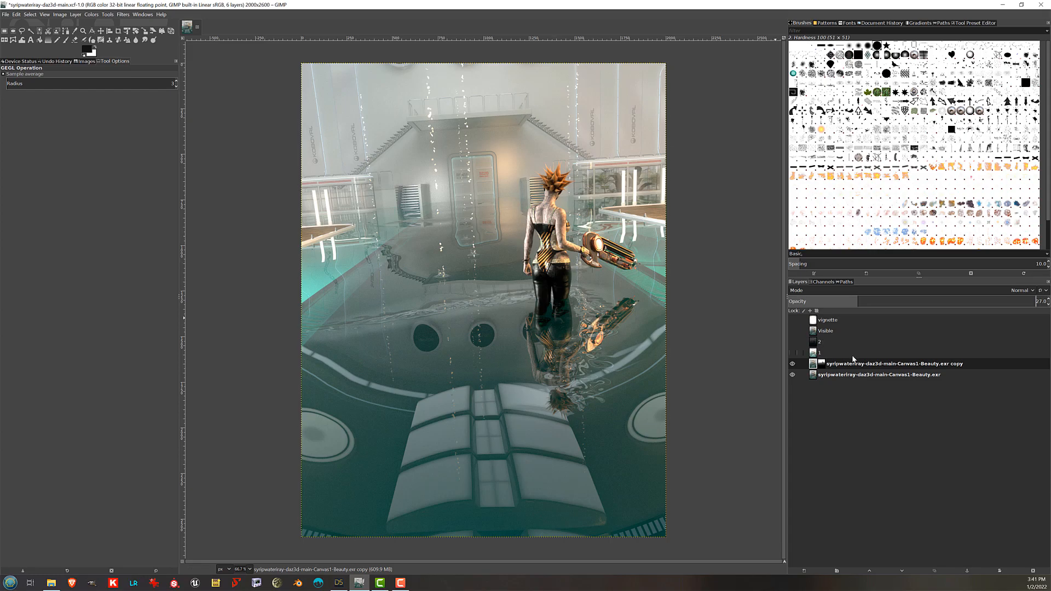
pyautogui.click(818, 376)
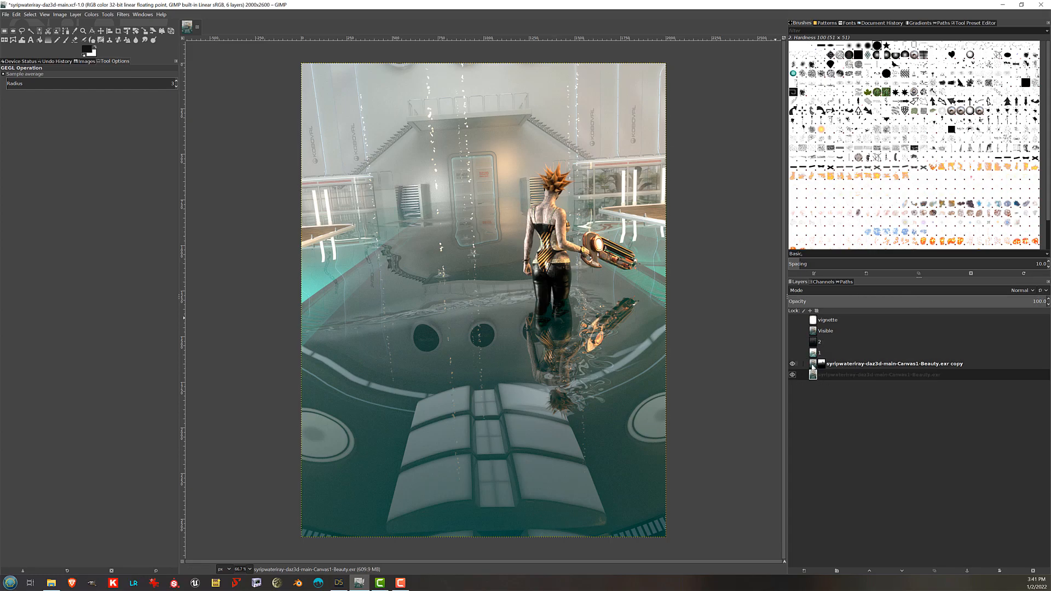
pyautogui.click(813, 366)
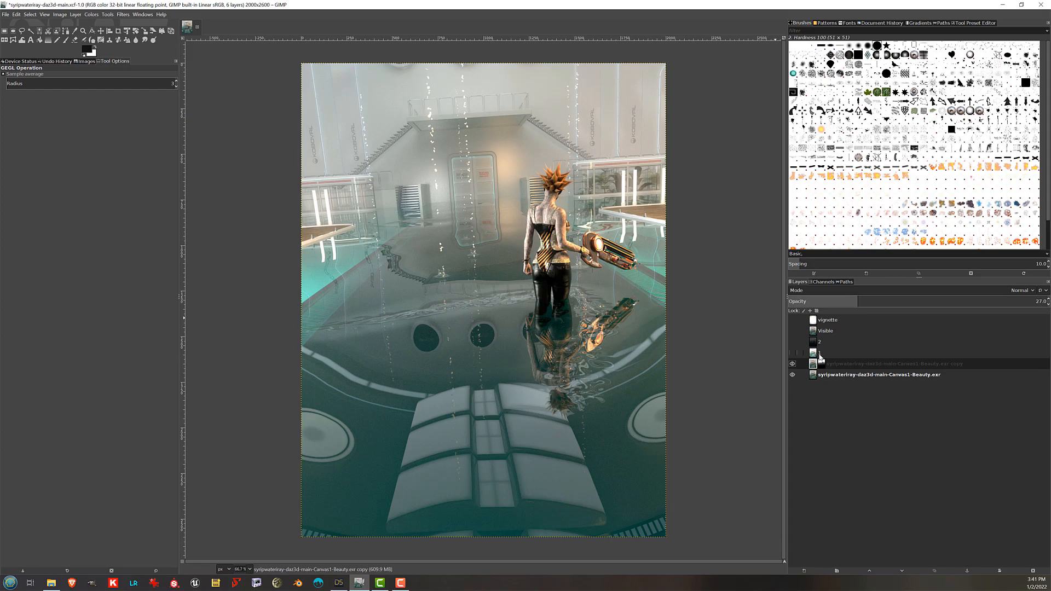
# Show layer 1 with its blend mode kept at Soft light, and compare the image with the layer off and on
pyautogui.click(829, 353)
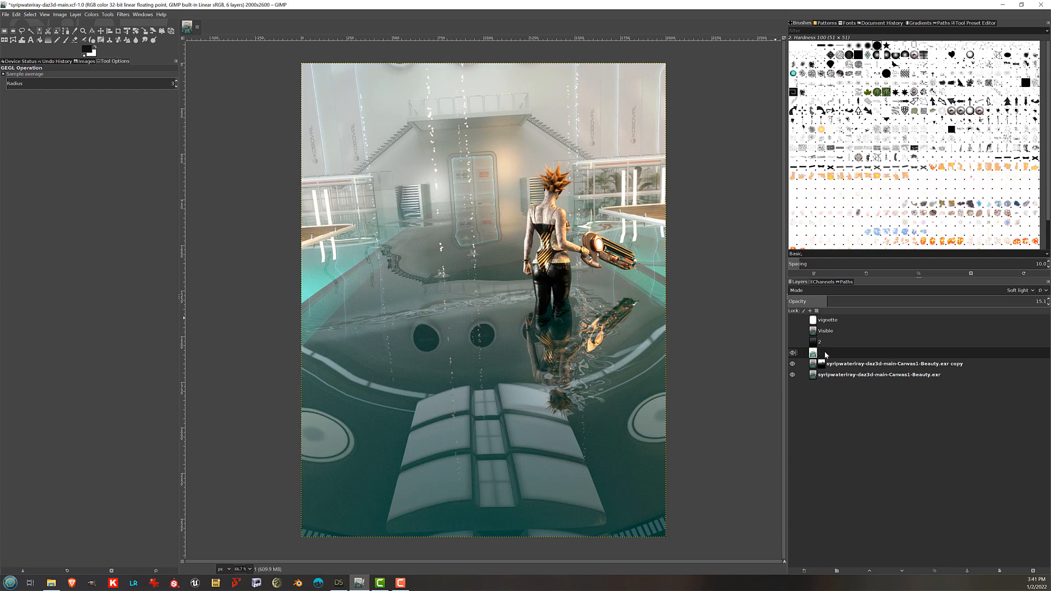
pyautogui.click(829, 290)
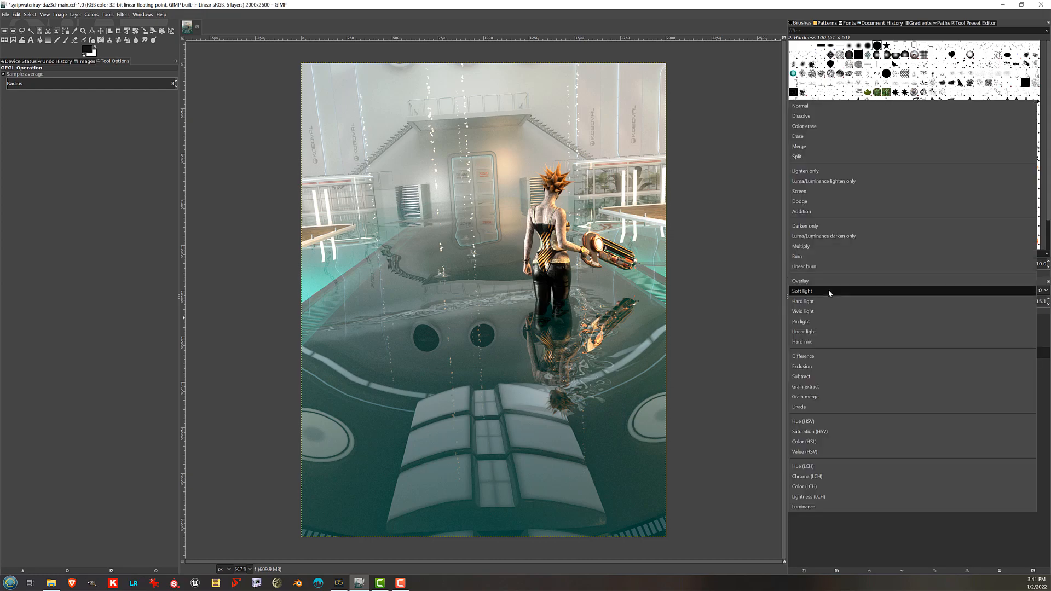
pyautogui.click(829, 292)
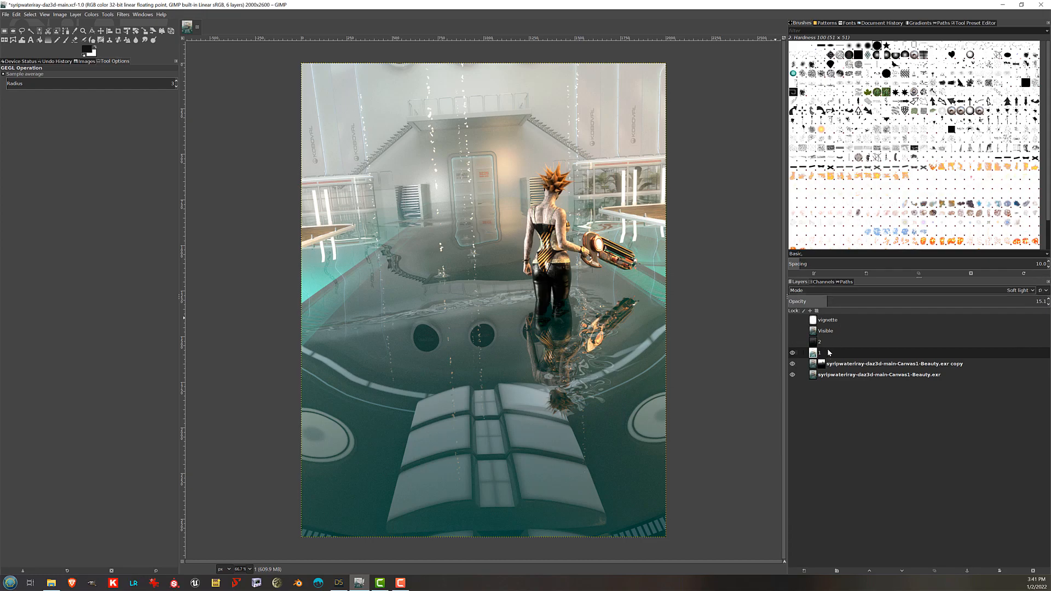
pyautogui.click(792, 353)
pyautogui.click(792, 353)
pyautogui.click(793, 352)
pyautogui.click(793, 353)
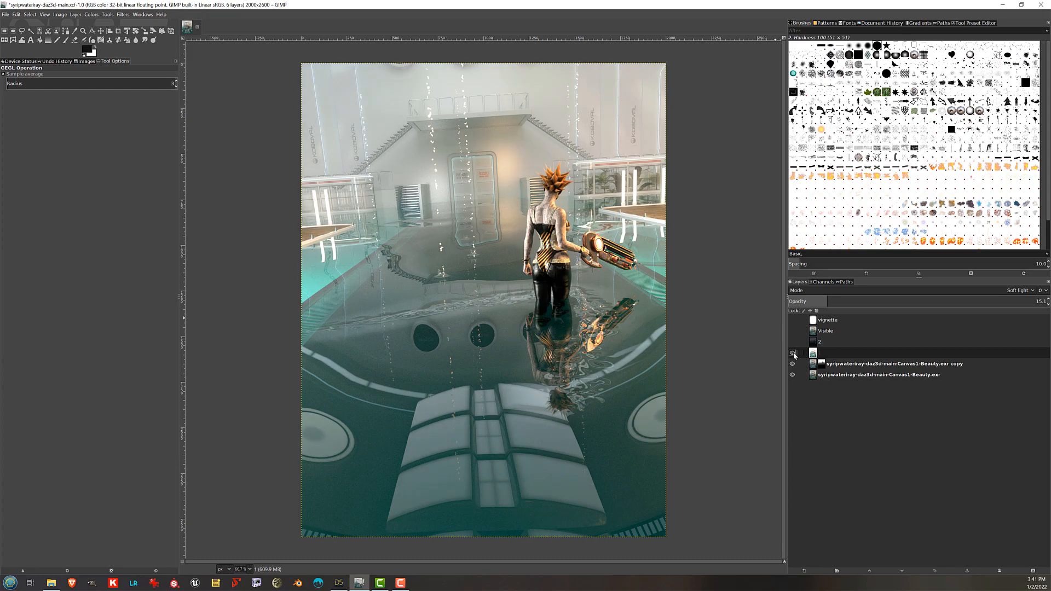
# Show layer 2 and compare the image with layers 1 and 2 hidden and shown, leaving both on
pyautogui.click(836, 339)
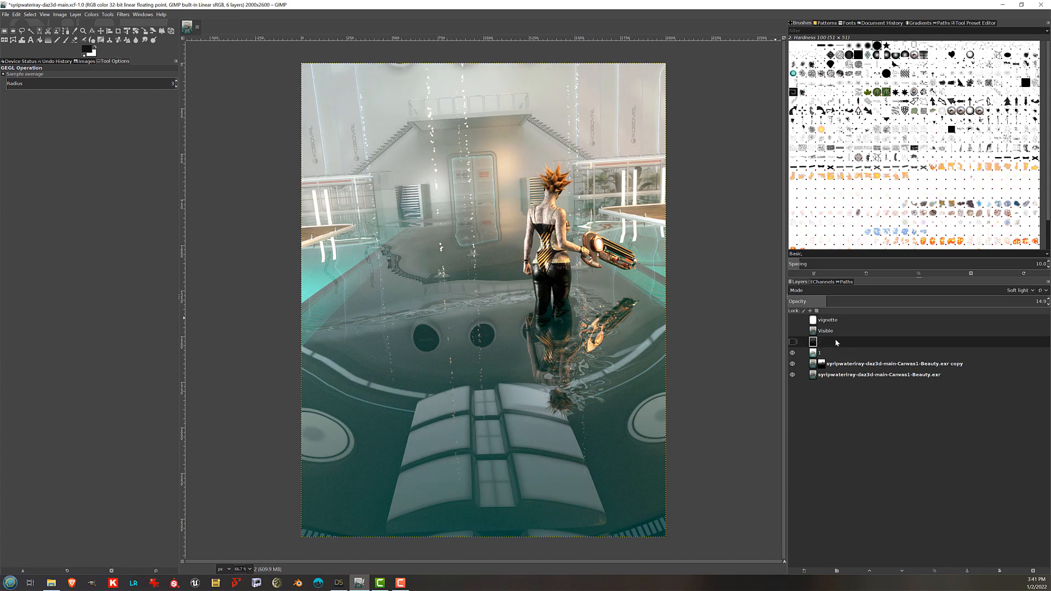
pyautogui.click(792, 343)
pyautogui.click(792, 352)
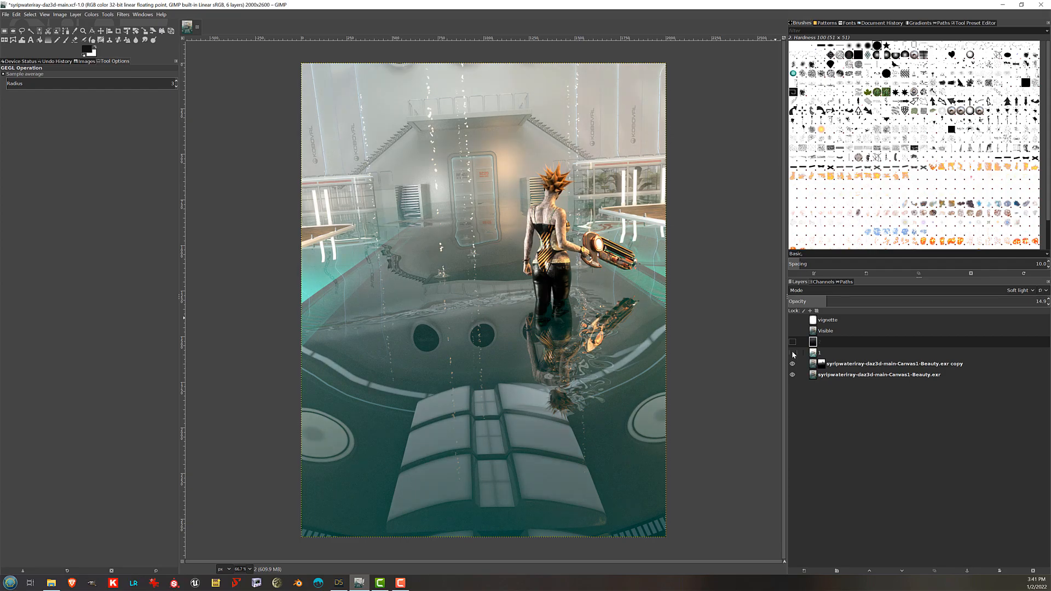
pyautogui.click(793, 354)
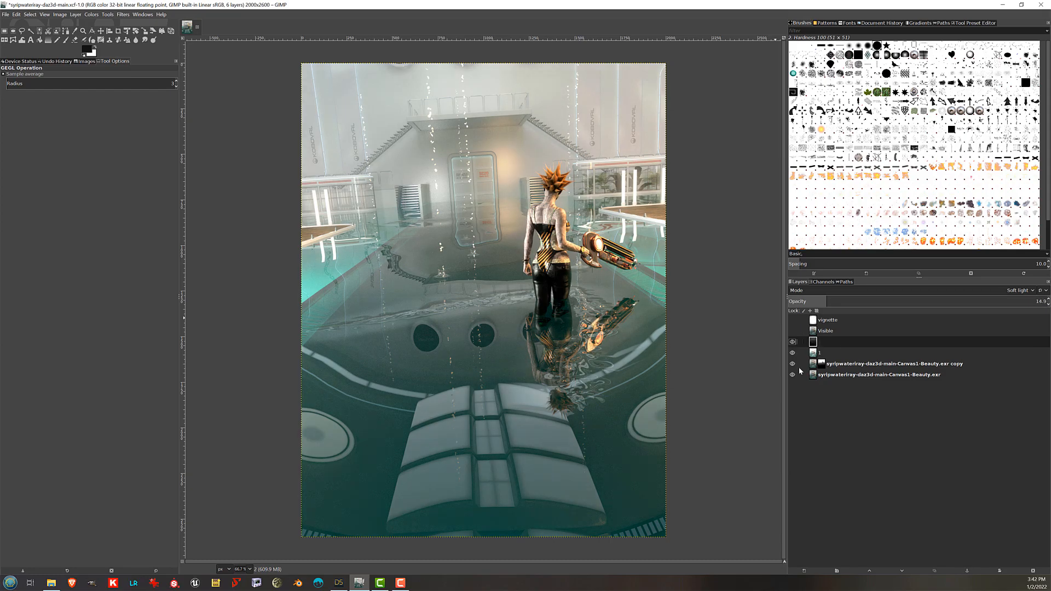
# Create a new layer from the visible image above layer 2 and delete it again
pyautogui.click(842, 331)
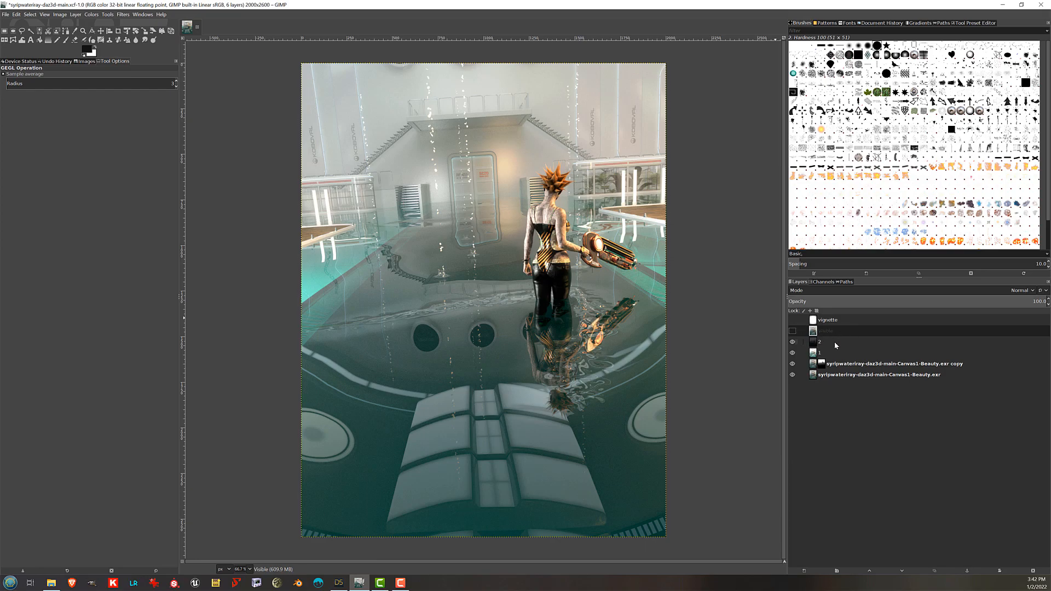
pyautogui.rightClick(834, 341)
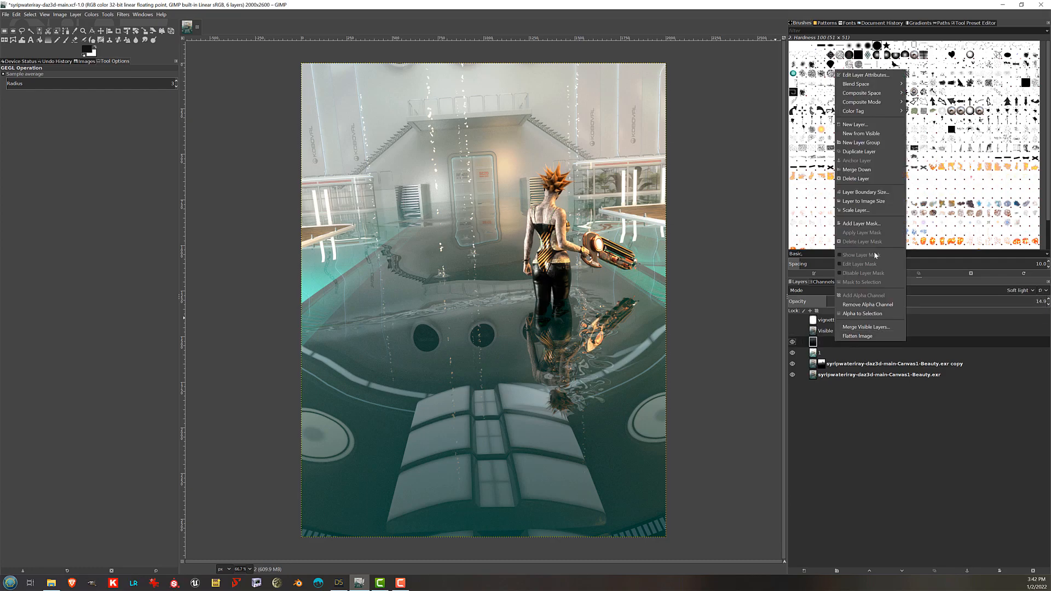
pyautogui.click(884, 133)
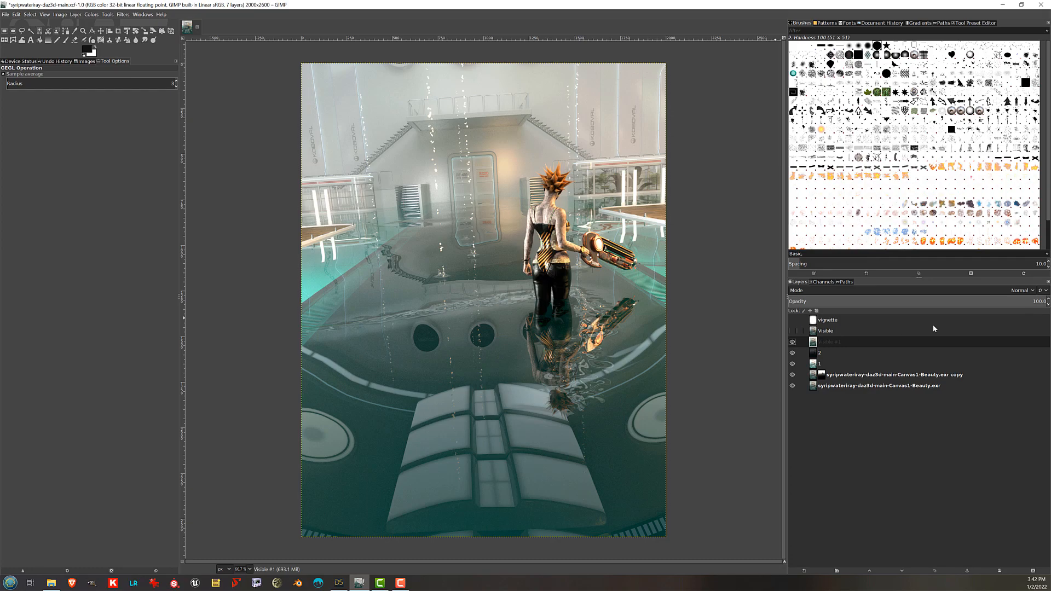
pyautogui.click(1033, 571)
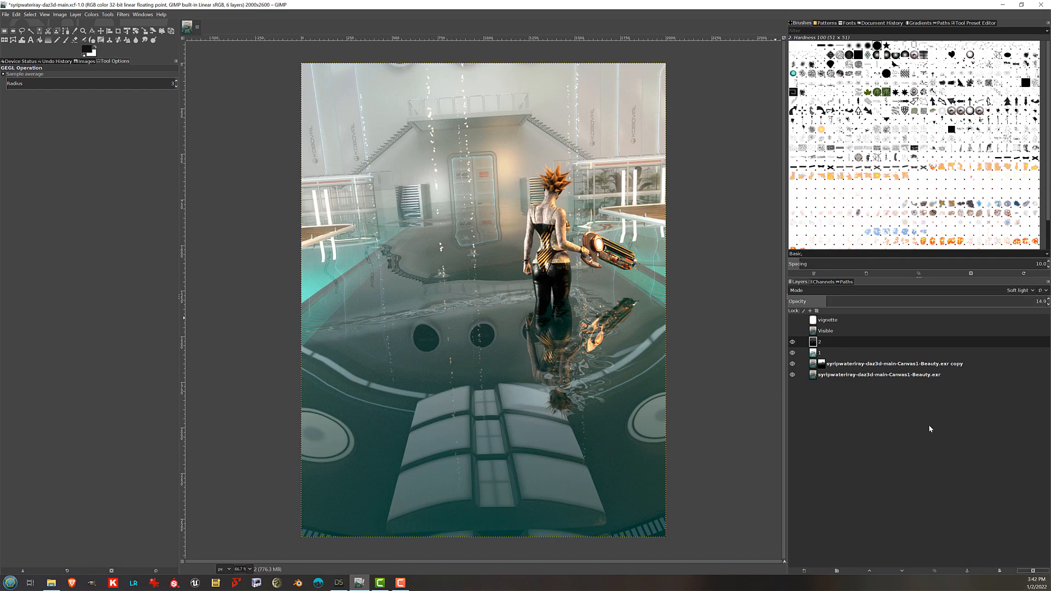
# Show the vignette layer in Normal blend mode and clear its contents
pyautogui.click(859, 322)
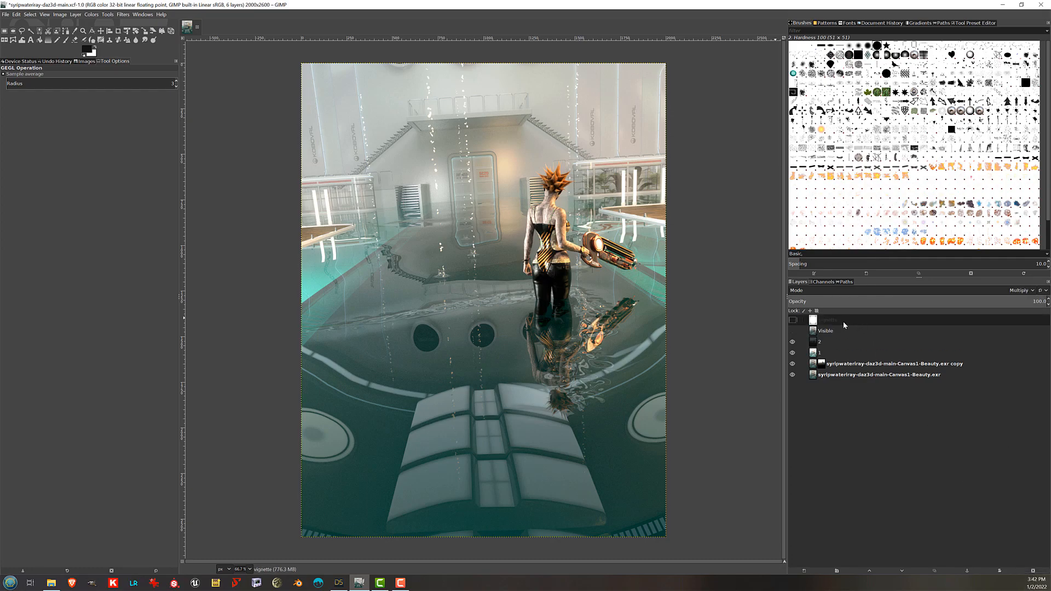
pyautogui.click(792, 321)
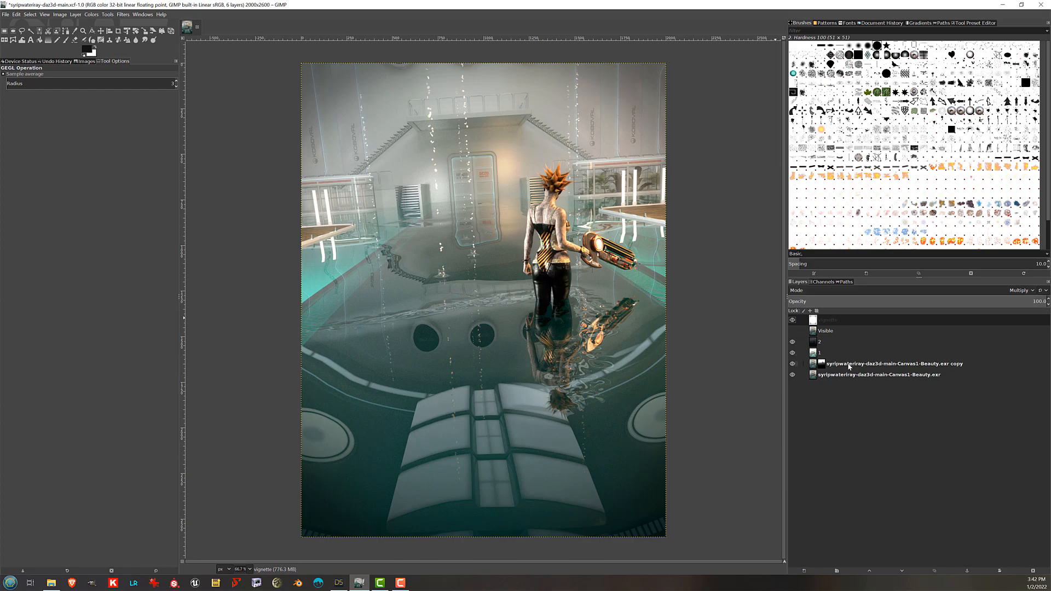
pyautogui.click(839, 291)
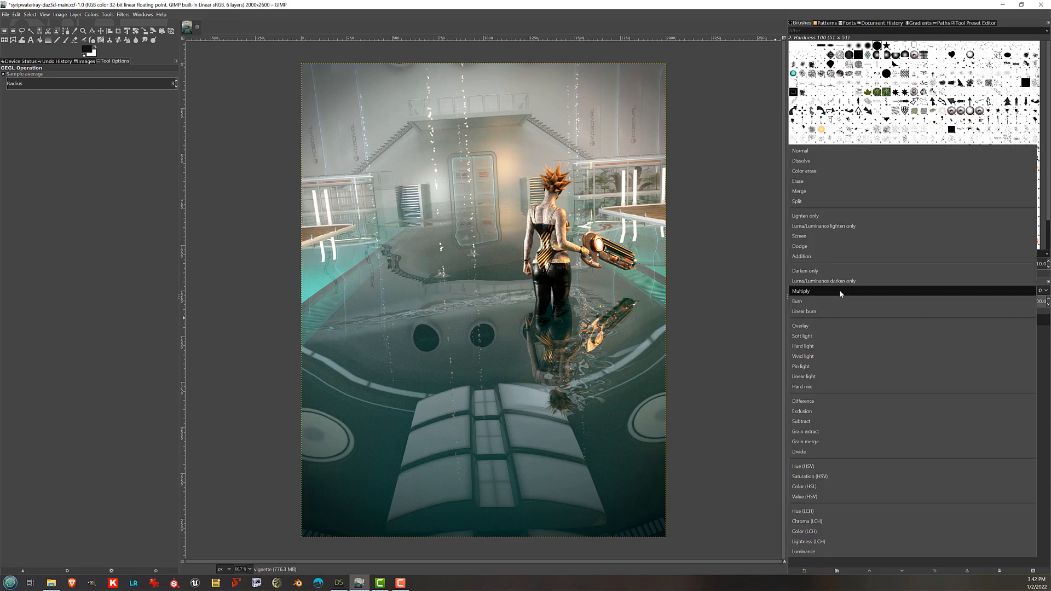
pyautogui.click(841, 154)
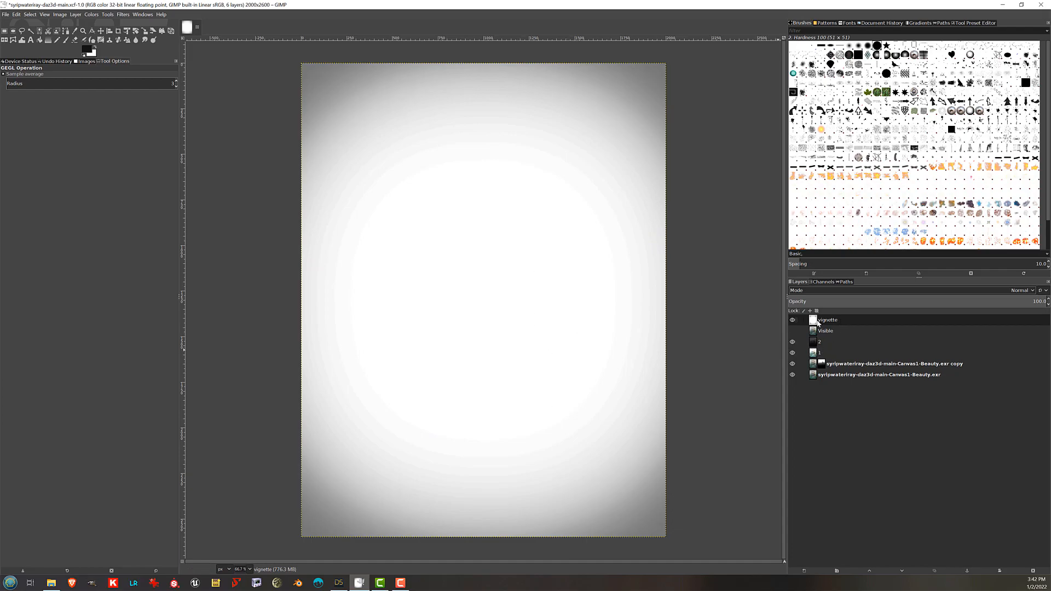
pyautogui.press('Delete')
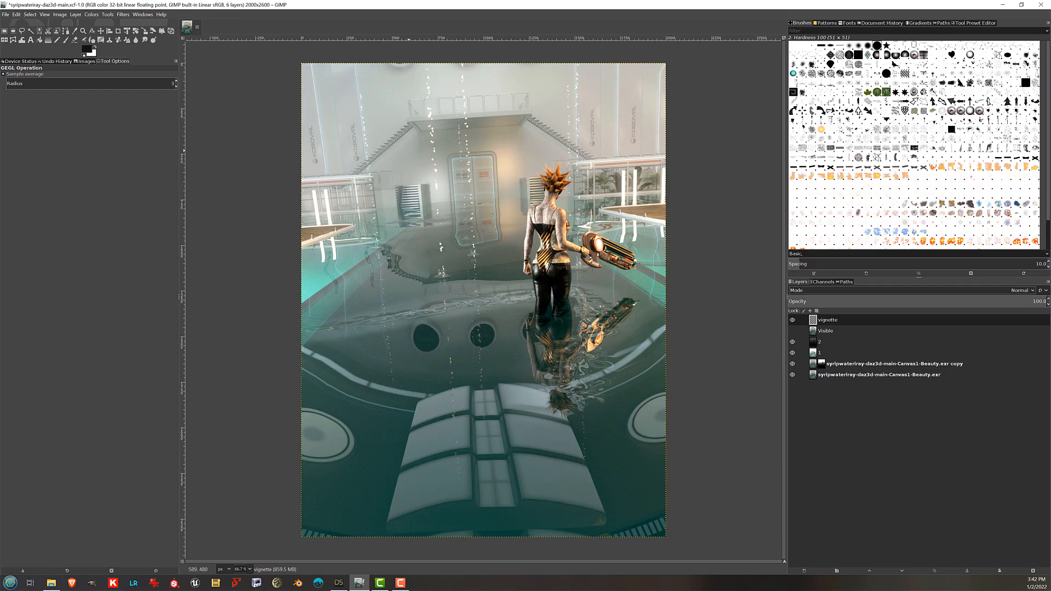
# Paint a rough black border with rounded corners around all four edges of the image on the vignette layer using the Paintbrush
pyautogui.press('p')
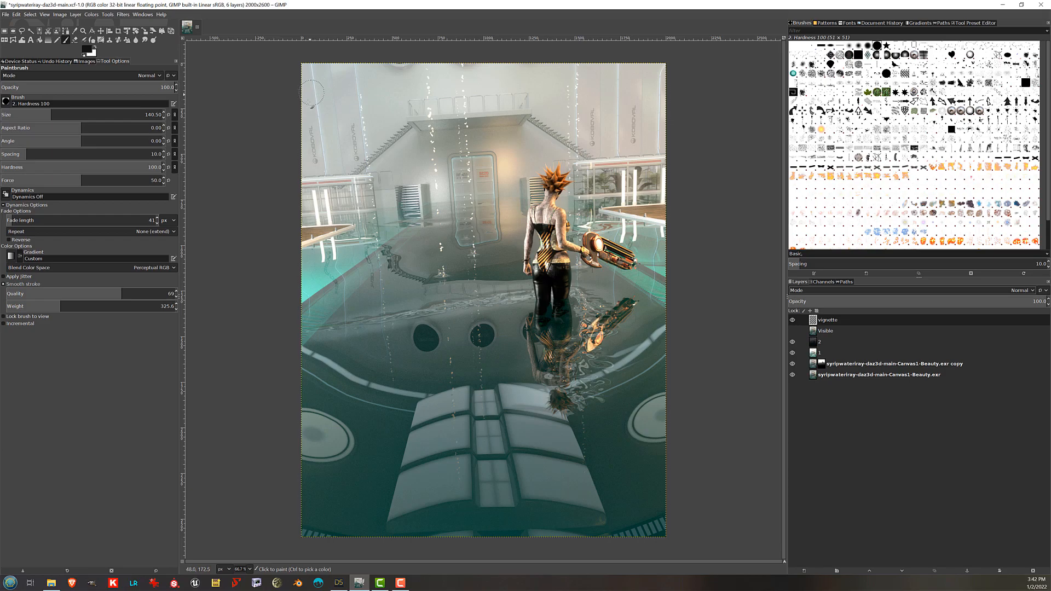
pyautogui.moveTo(299, 134)
pyautogui.mouseDown()
pyautogui.moveTo(312, 68)
pyautogui.moveTo(371, 52)
pyautogui.moveTo(593, 69)
pyautogui.moveTo(666, 137)
pyautogui.moveTo(654, 93)
pyautogui.moveTo(688, 97)
pyautogui.mouseUp()
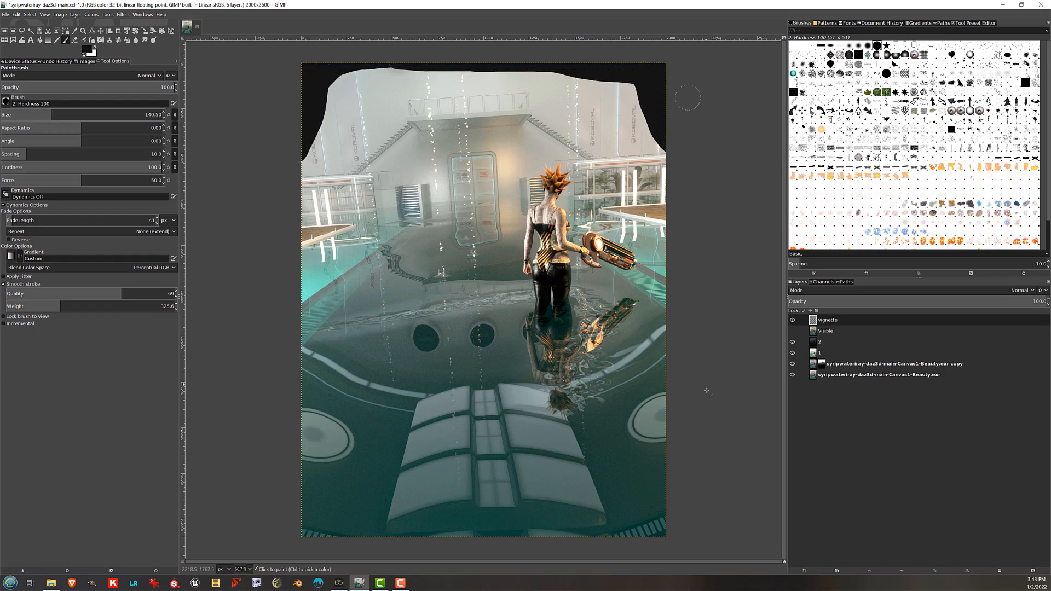
pyautogui.moveTo(678, 536)
pyautogui.mouseDown()
pyautogui.moveTo(643, 534)
pyautogui.moveTo(660, 498)
pyautogui.moveTo(665, 427)
pyautogui.moveTo(578, 552)
pyautogui.moveTo(548, 551)
pyautogui.mouseUp()
pyautogui.moveTo(379, 553)
pyautogui.mouseDown()
pyautogui.moveTo(300, 526)
pyautogui.moveTo(296, 465)
pyautogui.moveTo(285, 457)
pyautogui.moveTo(353, 546)
pyautogui.mouseUp()
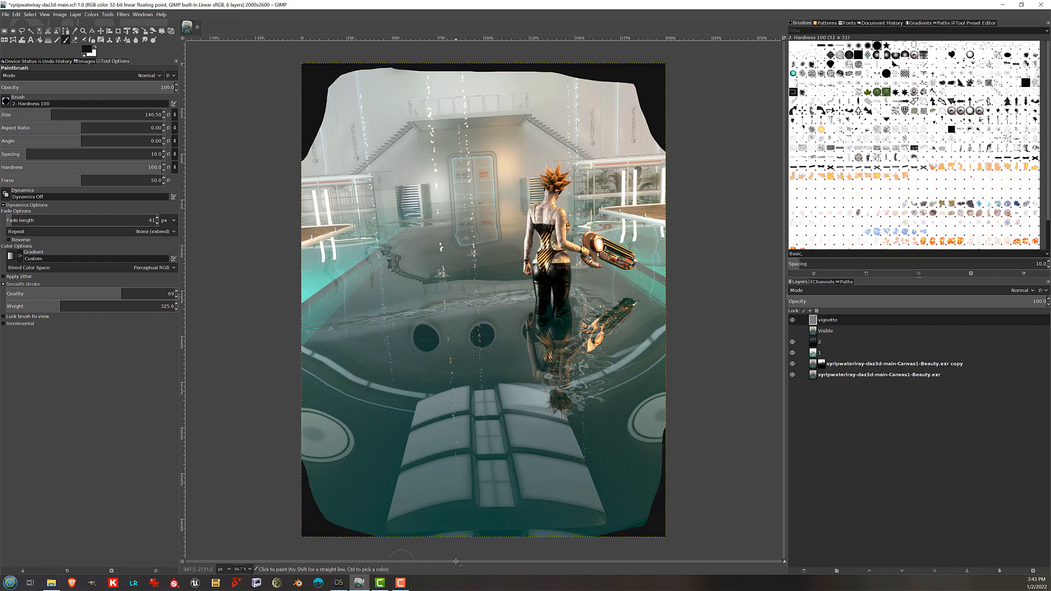
pyautogui.moveTo(643, 529)
pyautogui.mouseDown()
pyautogui.moveTo(334, 531)
pyautogui.moveTo(298, 456)
pyautogui.moveTo(310, 83)
pyautogui.mouseUp()
pyautogui.moveTo(662, 131)
pyautogui.mouseDown()
pyautogui.moveTo(662, 471)
pyautogui.moveTo(627, 539)
pyautogui.moveTo(570, 548)
pyautogui.mouseUp()
pyautogui.moveTo(387, 538); pyautogui.dragTo(290, 487)
pyautogui.moveTo(607, 534)
pyautogui.mouseDown()
pyautogui.moveTo(671, 498)
pyautogui.moveTo(651, 465)
pyautogui.moveTo(592, 530)
pyautogui.moveTo(621, 501)
pyautogui.mouseUp()
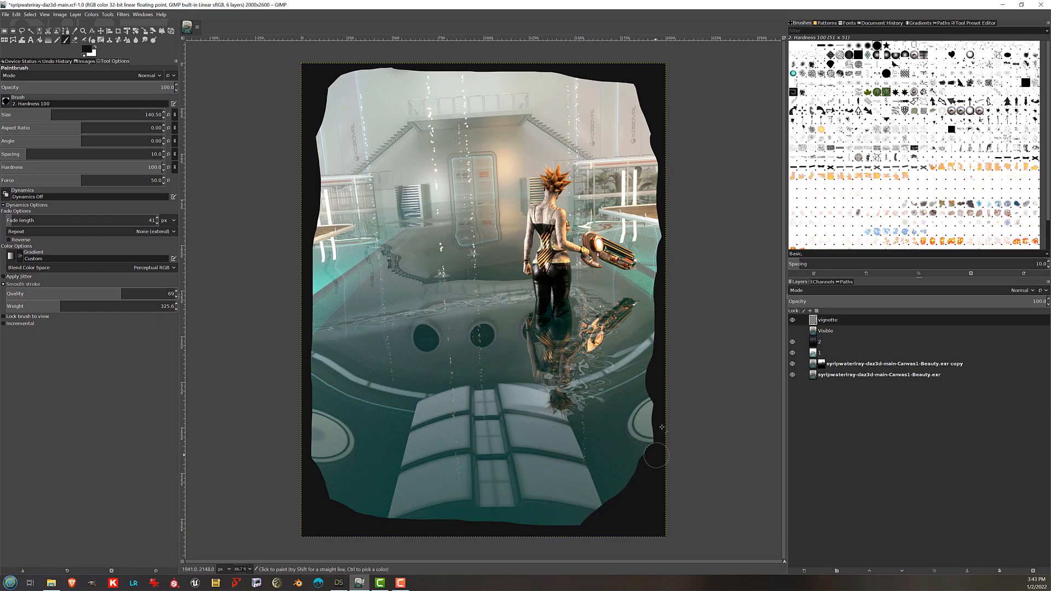
# Refine the inner edge of the black border, rounding the upper corners with the Paintbrush and trimming the lower left with the Eraser
pyautogui.hotkey('shift', 'e')
pyautogui.click(640, 392)
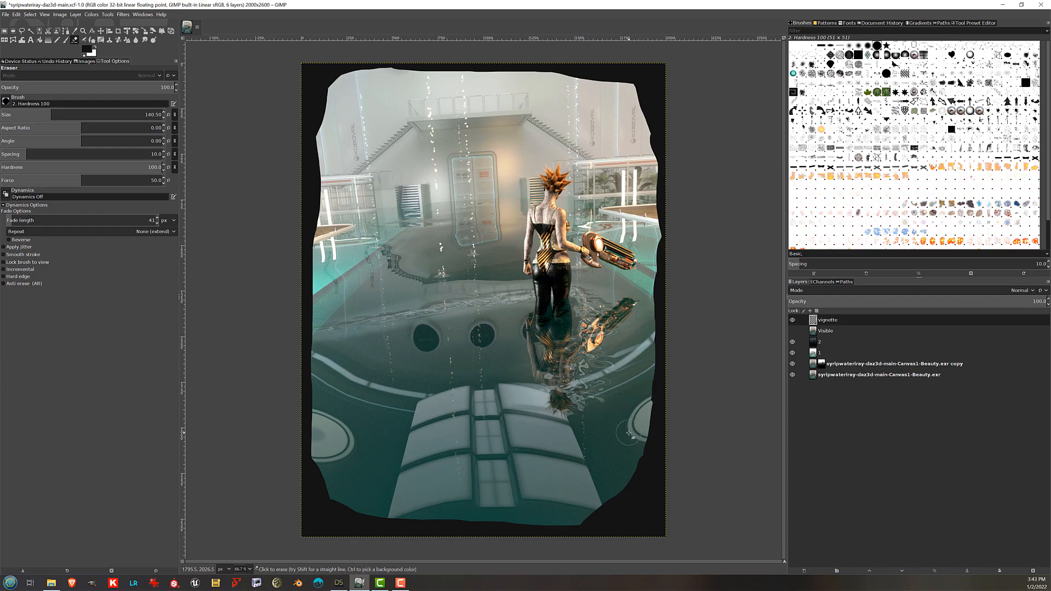
pyautogui.moveTo(322, 250); pyautogui.dragTo(326, 172)
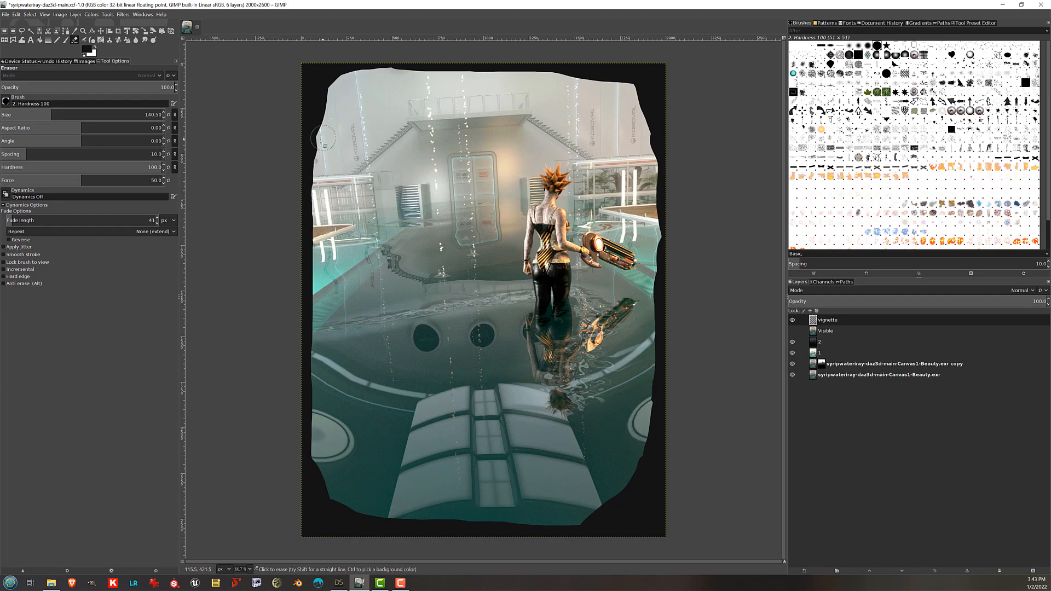
pyautogui.press('p')
pyautogui.moveTo(307, 126)
pyautogui.mouseDown()
pyautogui.moveTo(372, 65)
pyautogui.moveTo(299, 181)
pyautogui.mouseUp()
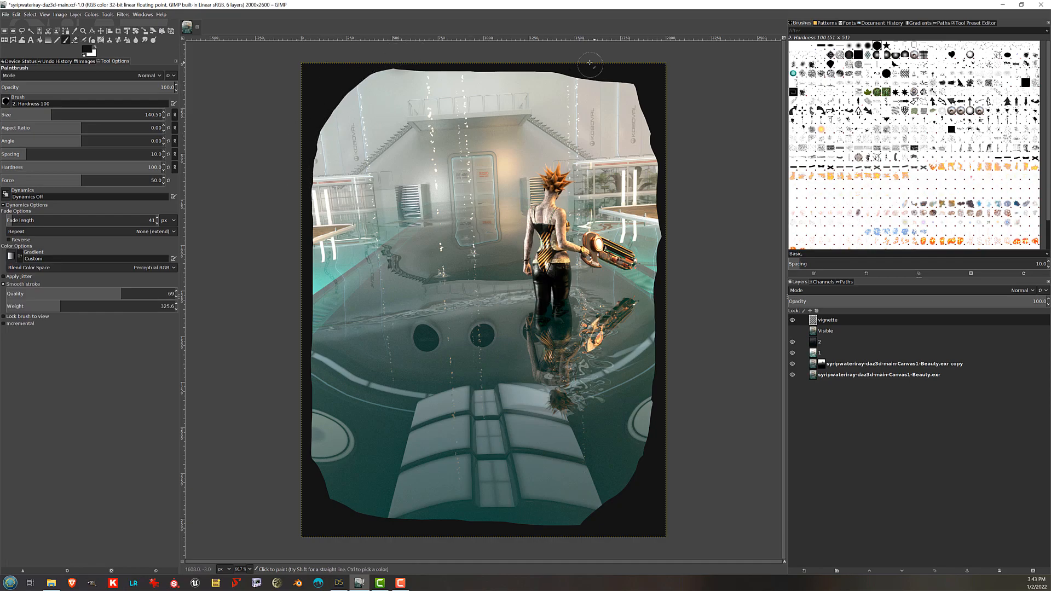
pyautogui.moveTo(616, 118); pyautogui.dragTo(652, 145)
pyautogui.moveTo(637, 103); pyautogui.dragTo(662, 252)
pyautogui.hotkey('shift', 'e')
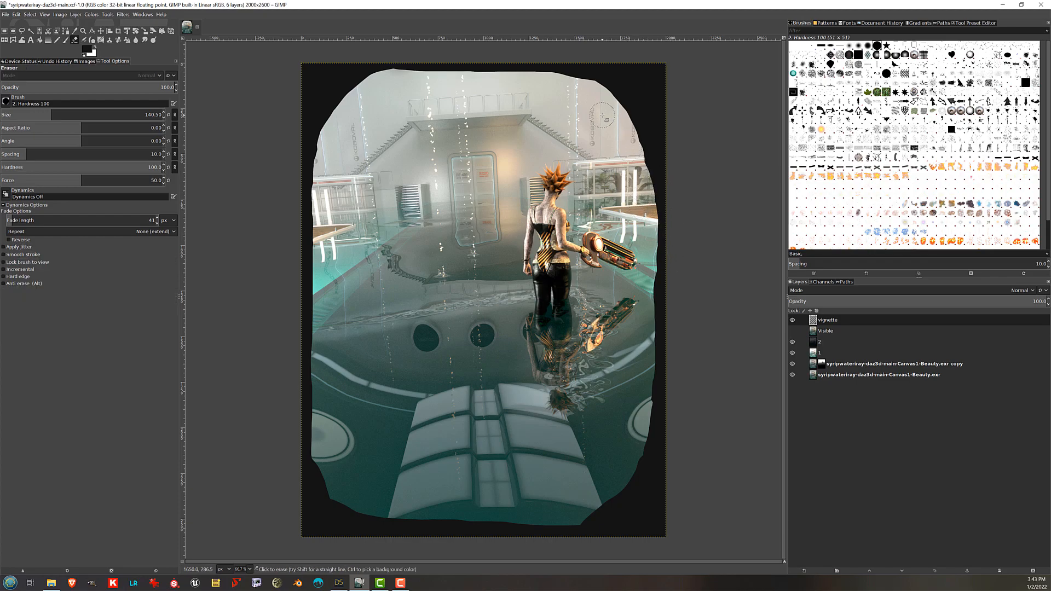
pyautogui.moveTo(384, 507)
pyautogui.mouseDown()
pyautogui.moveTo(328, 471)
pyautogui.moveTo(331, 482)
pyautogui.moveTo(378, 489)
pyautogui.mouseUp()
# Fill the empty area inside the black border with white using Bucket Fill
pyautogui.hotkey('shift', 'b')
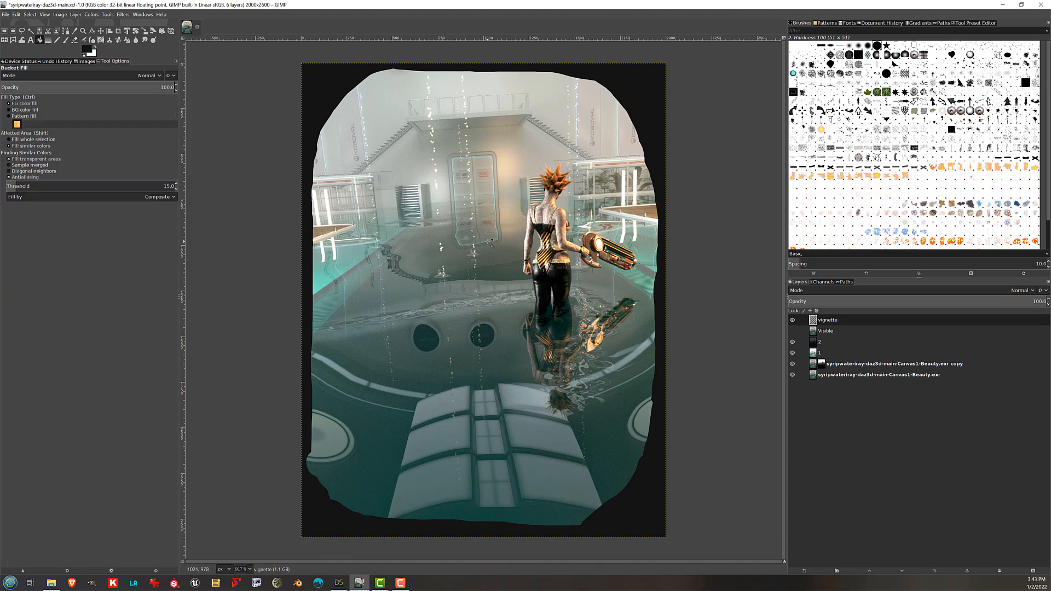
pyautogui.click(95, 48)
pyautogui.click(510, 229)
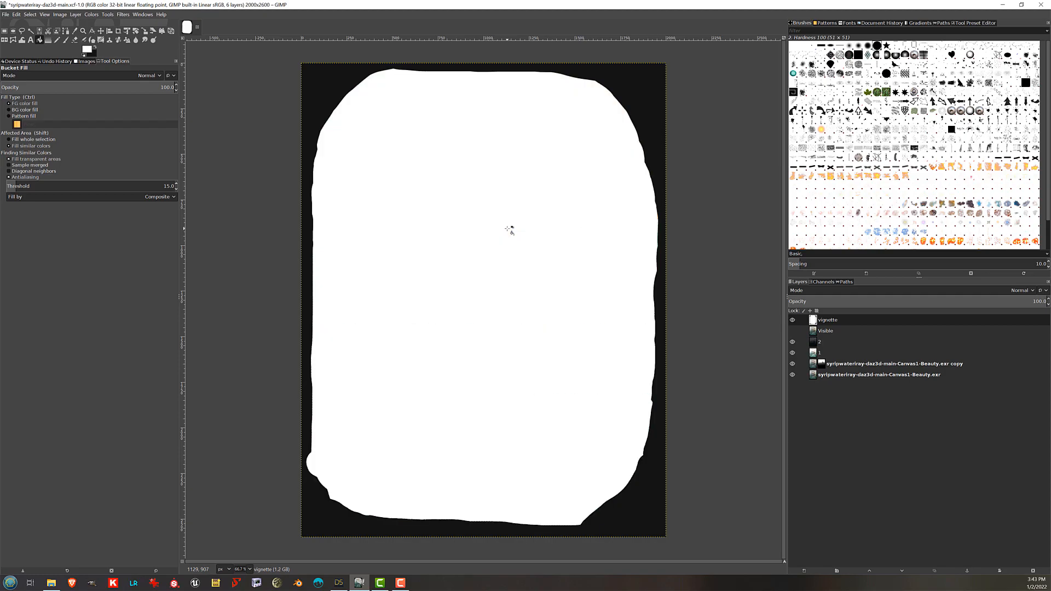
# Apply a Gaussian Blur of size 35.73 in X and Y to the vignette layer
pyautogui.click(123, 14)
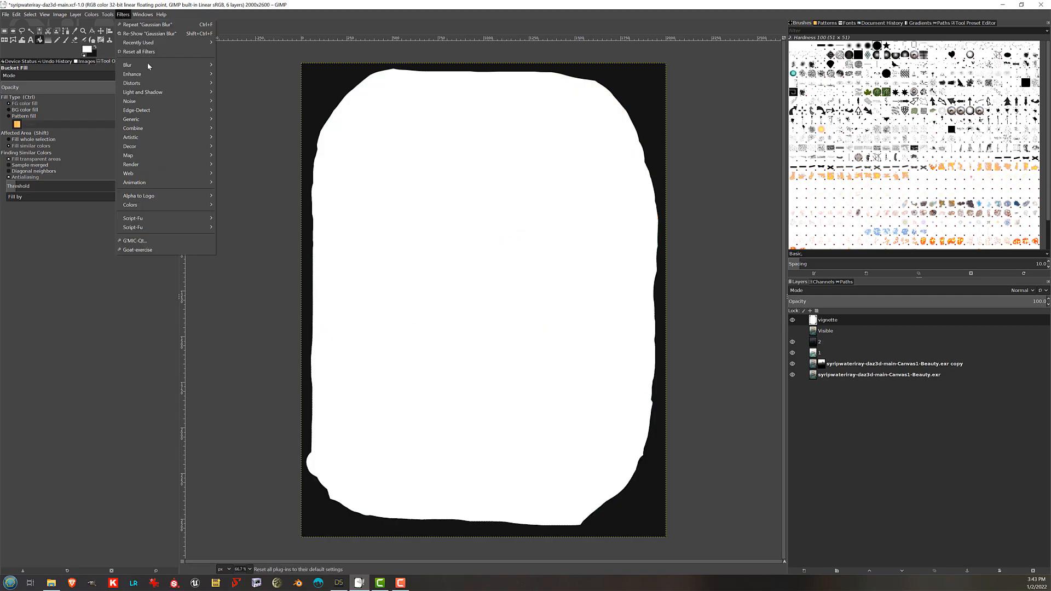
pyautogui.moveTo(147, 64)
pyautogui.click(236, 68)
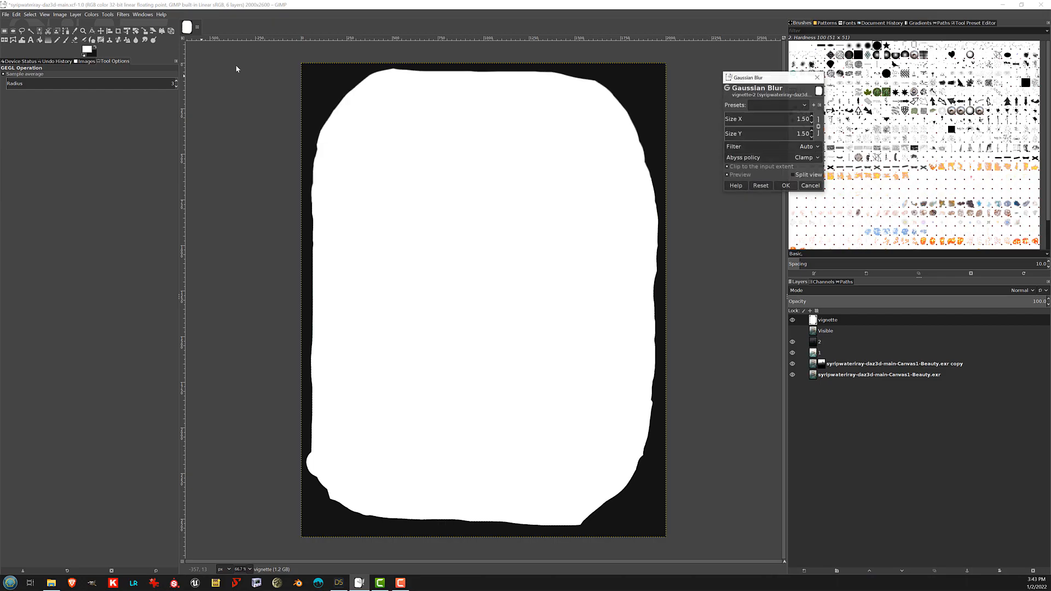
pyautogui.moveTo(745, 119); pyautogui.dragTo(768, 120)
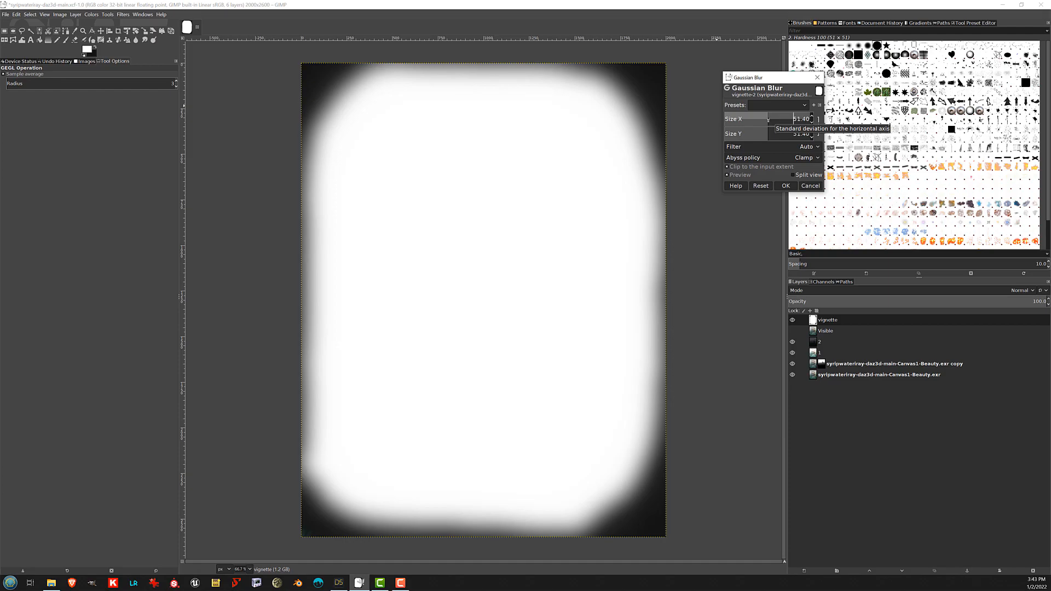
pyautogui.moveTo(767, 120); pyautogui.dragTo(754, 123)
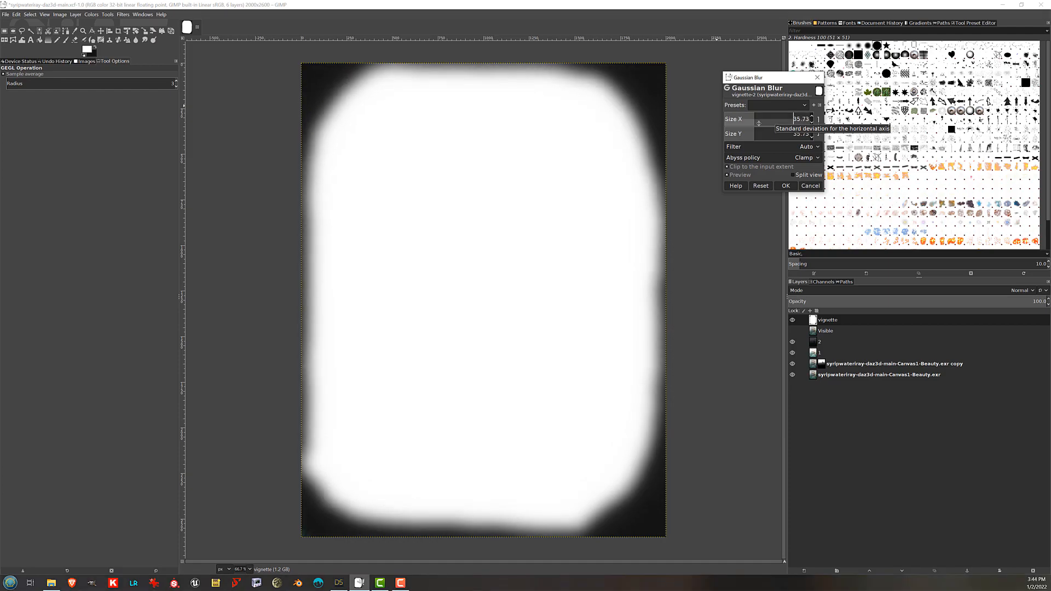
pyautogui.click(786, 187)
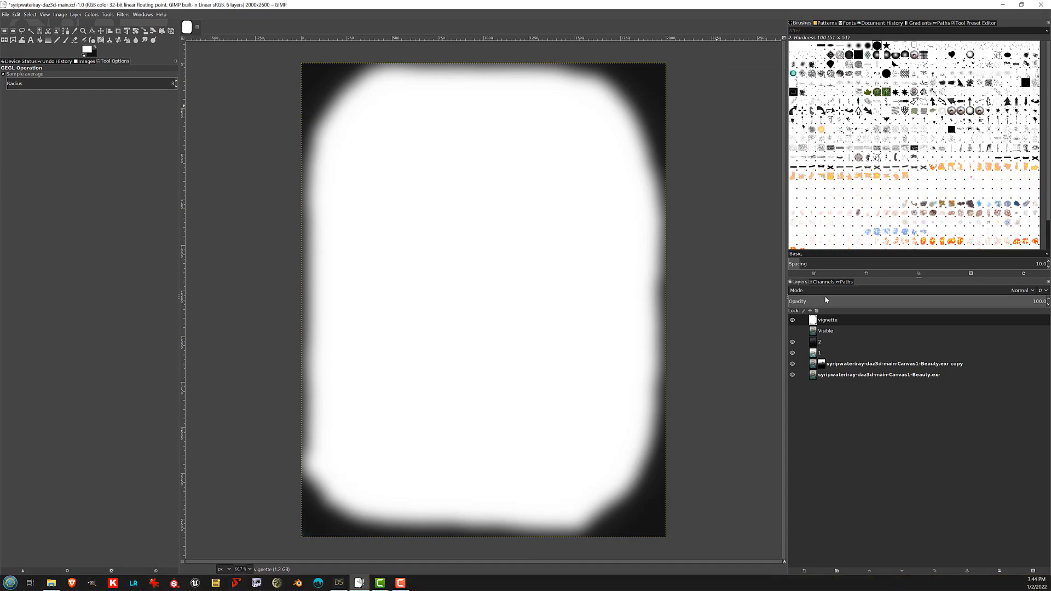
# Set the vignette layer's blend mode to Multiply and its opacity to 62
pyautogui.click(855, 289)
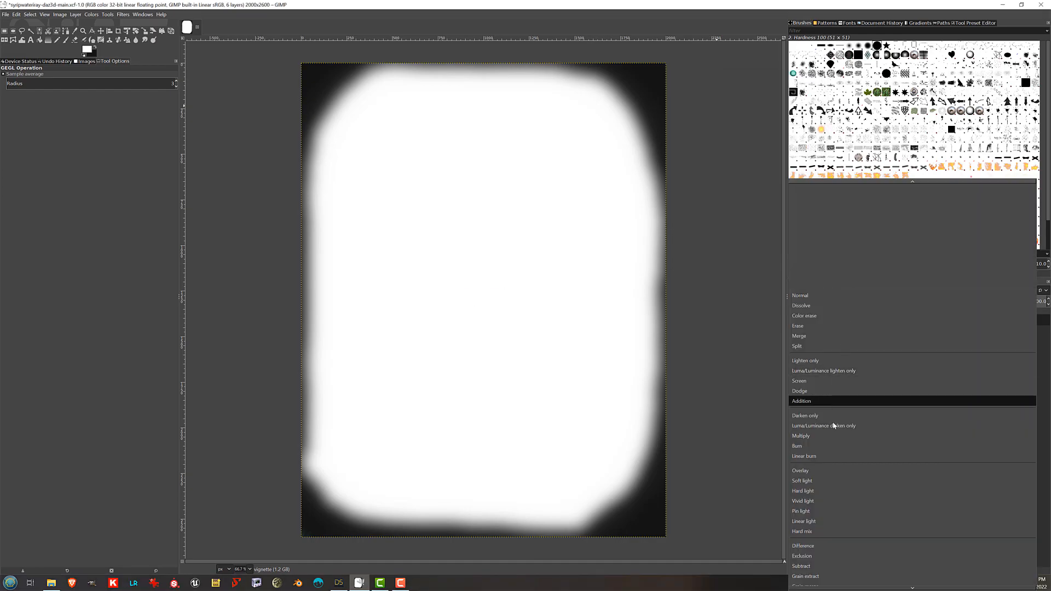
pyautogui.click(830, 438)
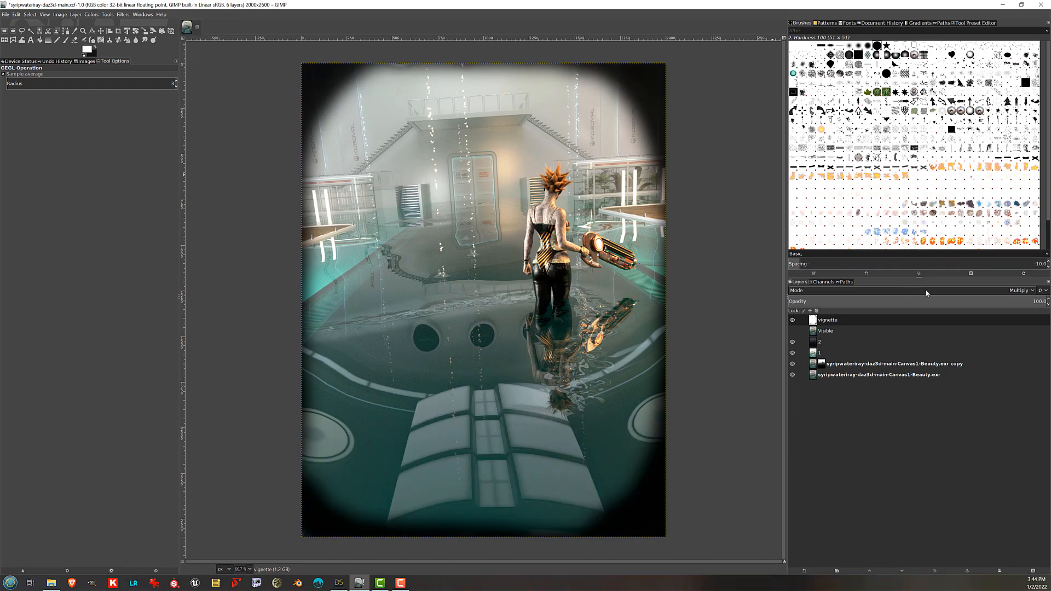
pyautogui.moveTo(976, 299); pyautogui.dragTo(949, 301)
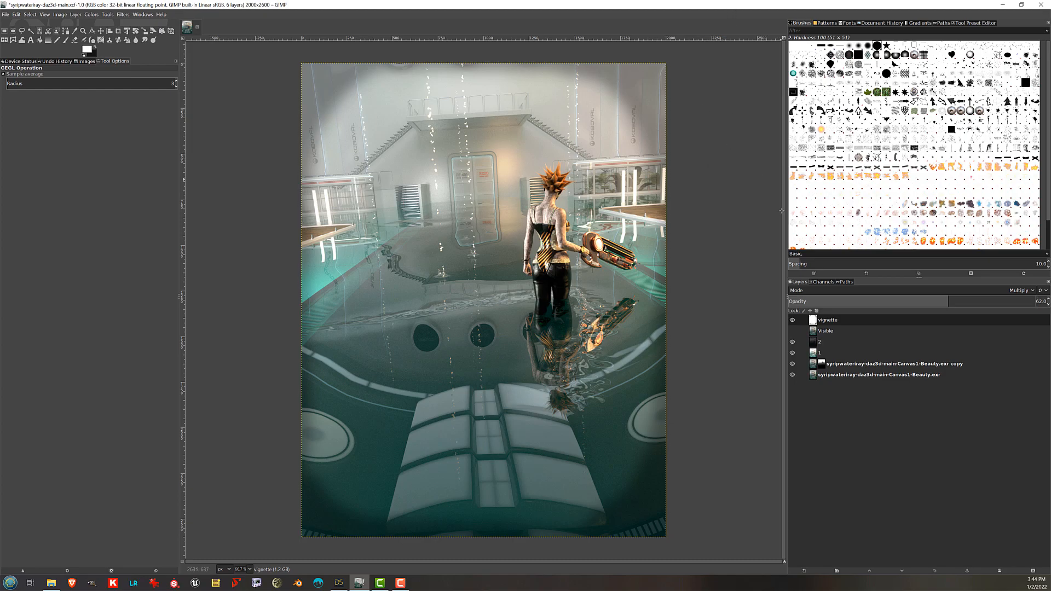
pyautogui.hotkey('alt', 'f')
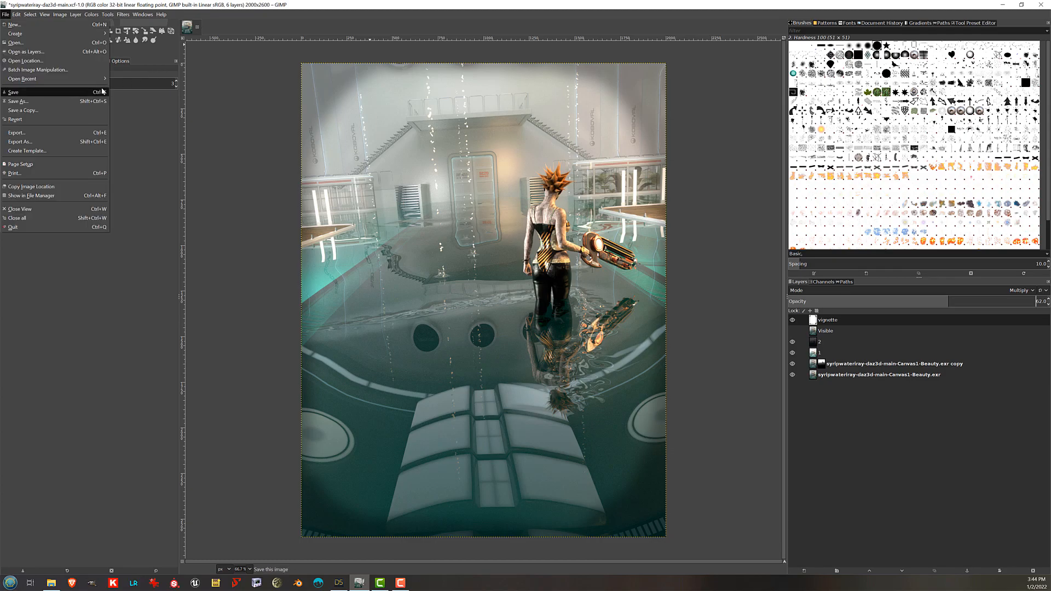
pyautogui.click(305, 12)
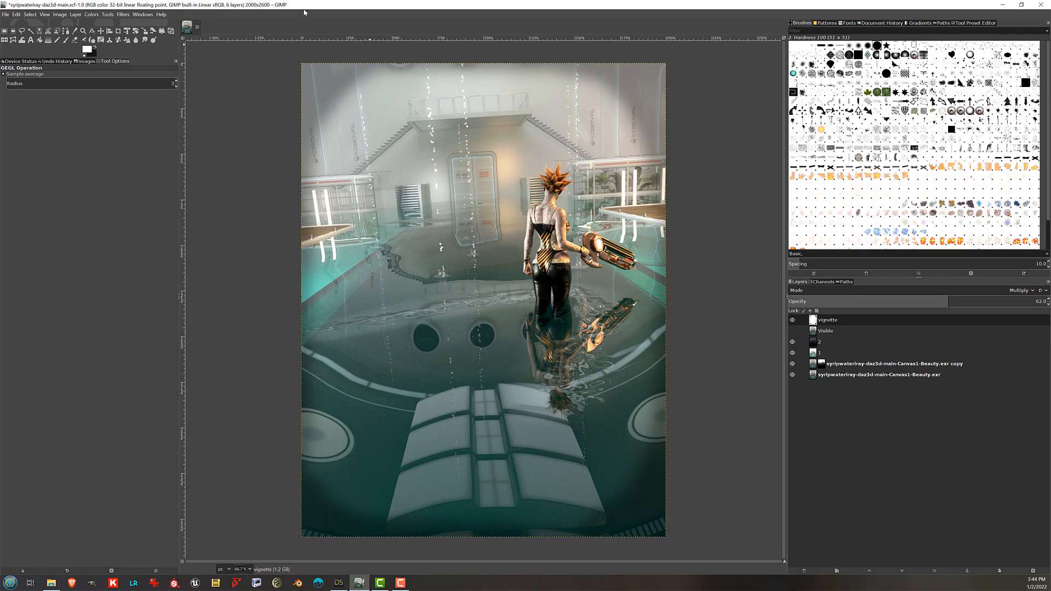
pyautogui.hotkey('alt', 'f')
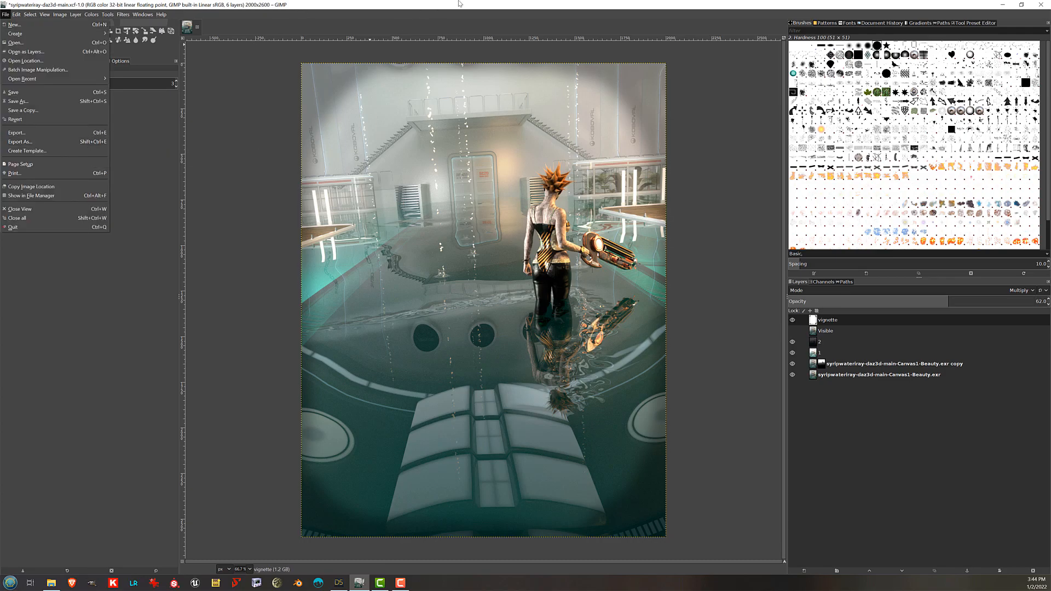
pyautogui.click(467, 12)
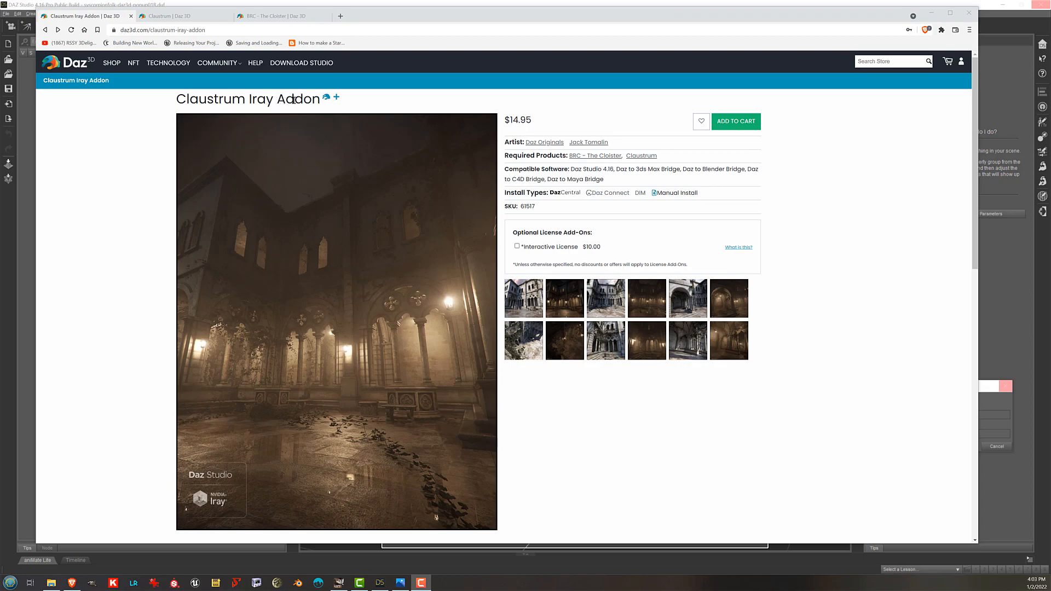
# Look over the BRC - The Cloister and Claustrum product pages and view the Cloister's second promo image
pyautogui.click(283, 17)
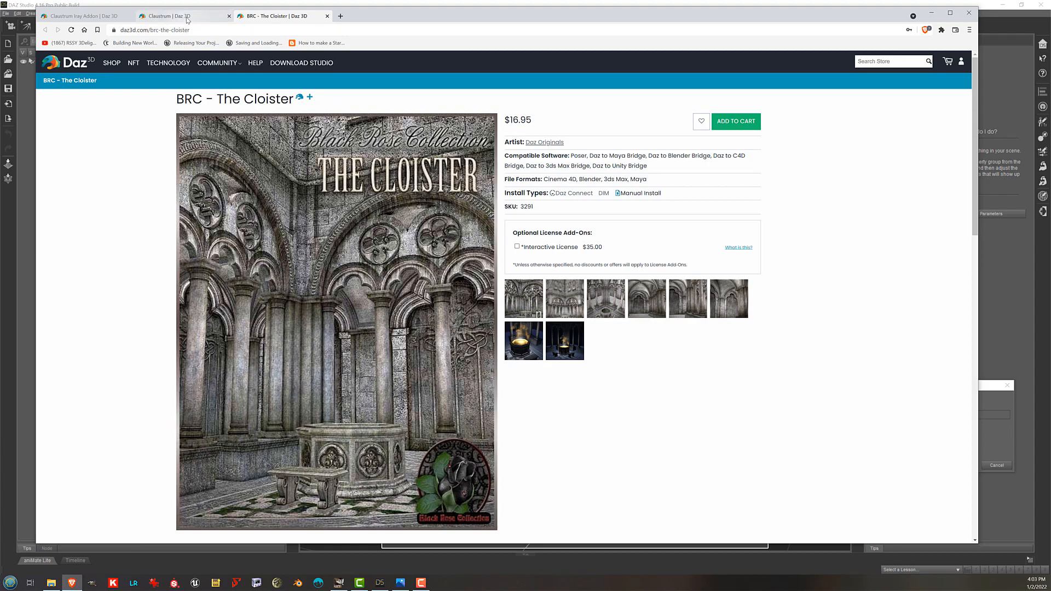
pyautogui.click(169, 16)
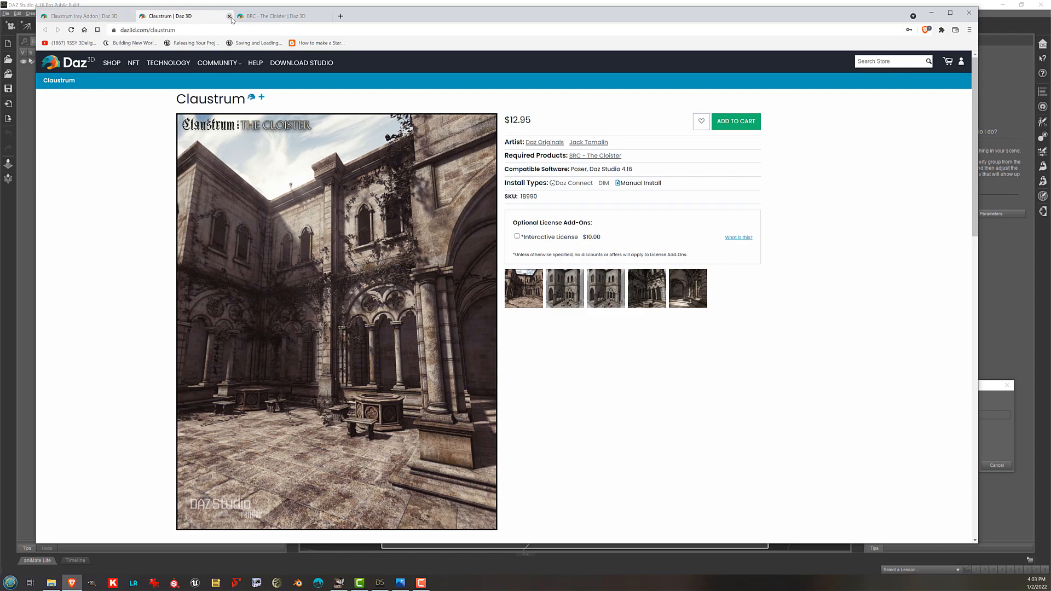
pyautogui.click(262, 17)
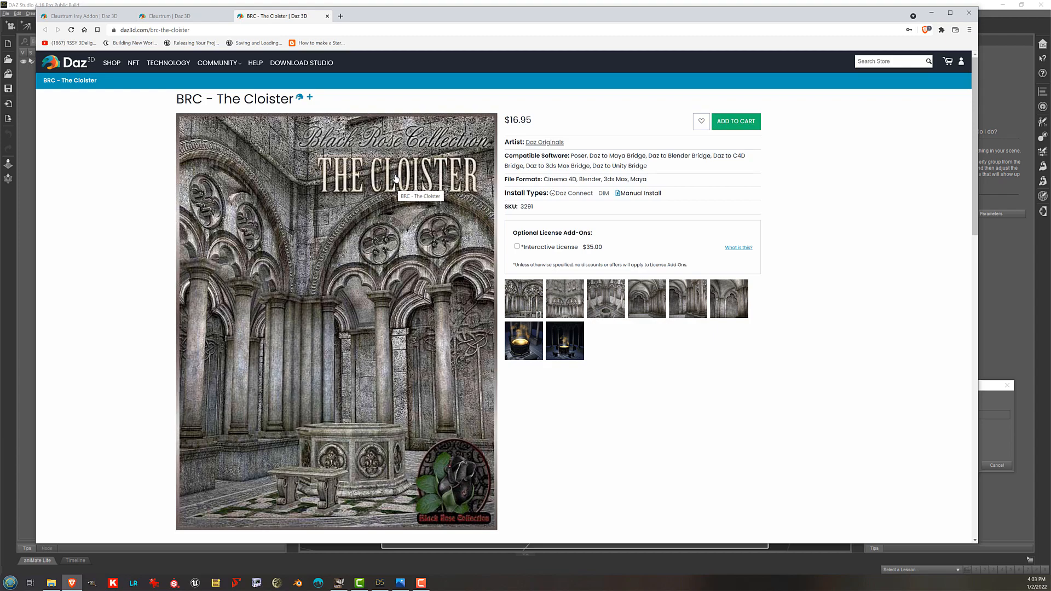
pyautogui.click(553, 291)
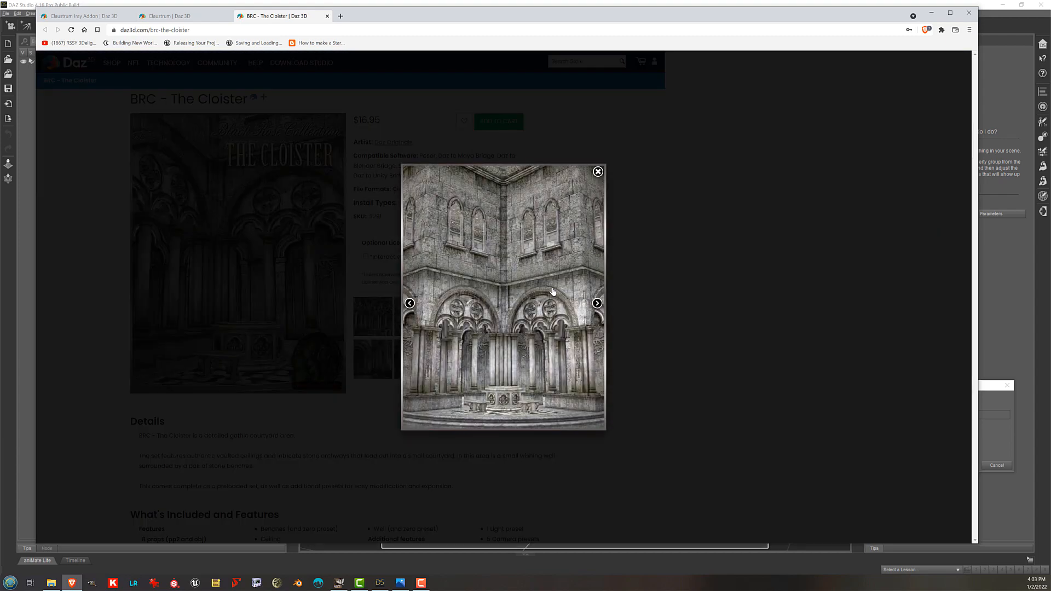
pyautogui.click(633, 264)
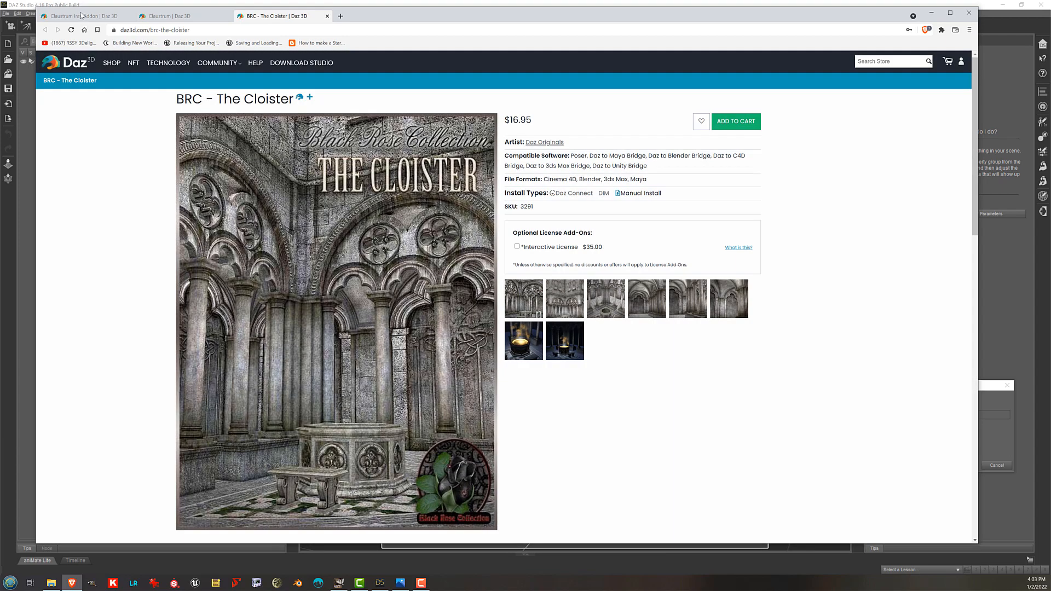
# Compare the Claustrum Iray Addon page with the Claustrum page, and read the addon's details and included features
pyautogui.click(82, 15)
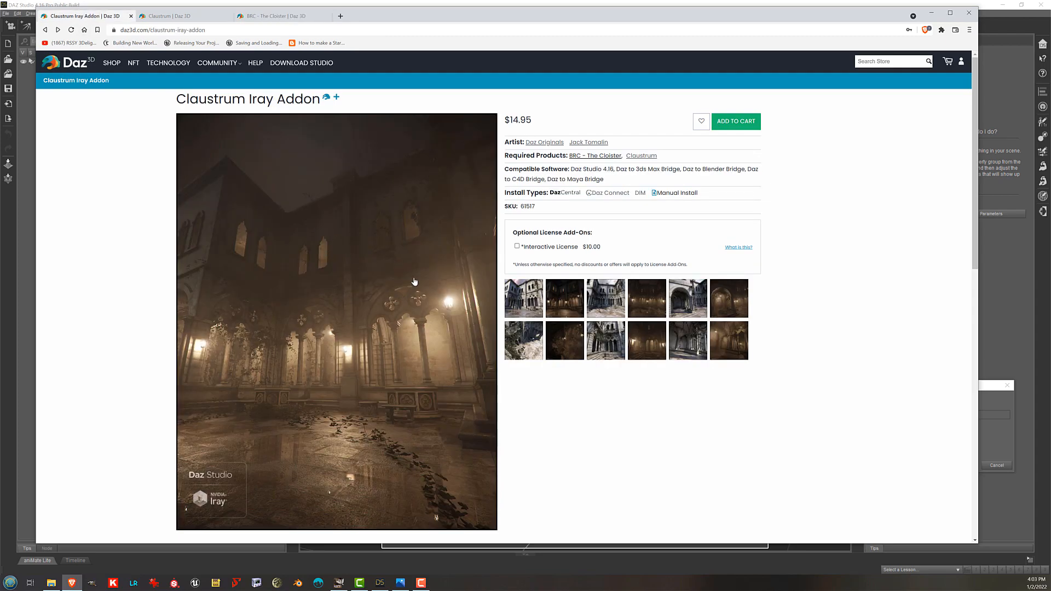
pyautogui.click(189, 17)
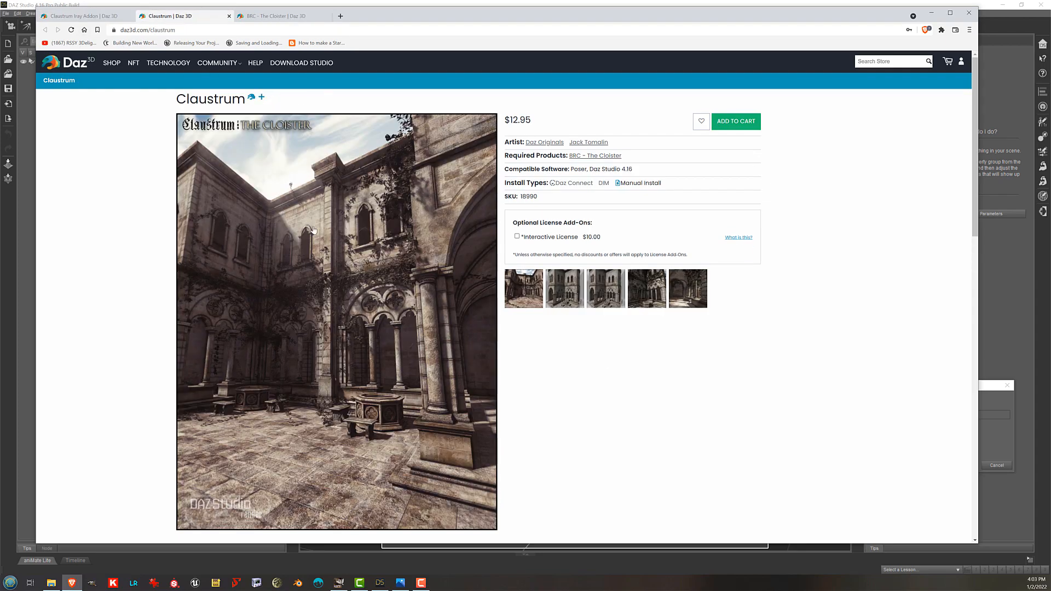
pyautogui.click(95, 15)
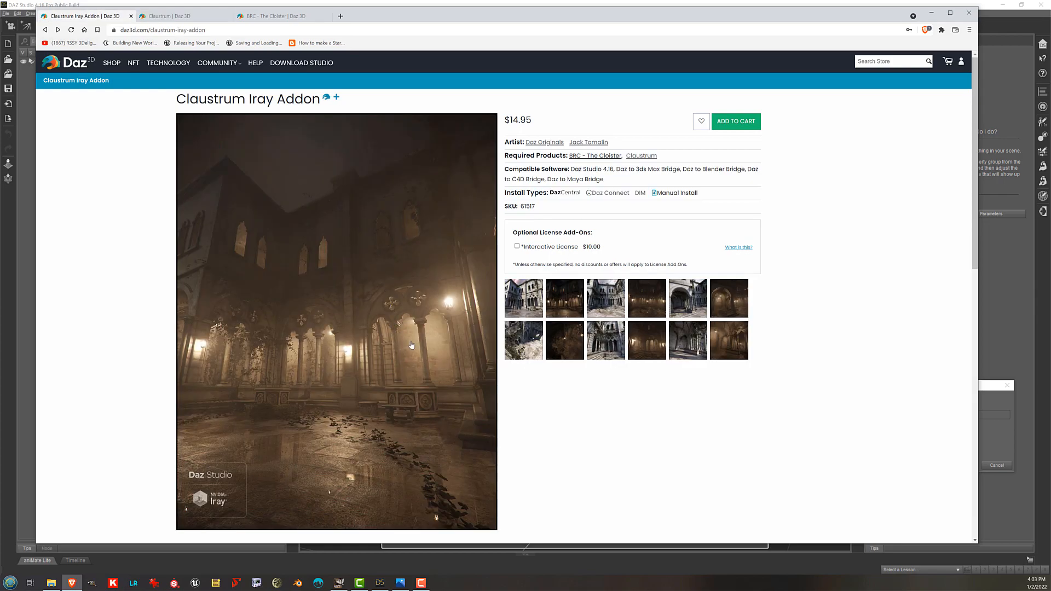
pyautogui.scroll(-6, 574, 382)
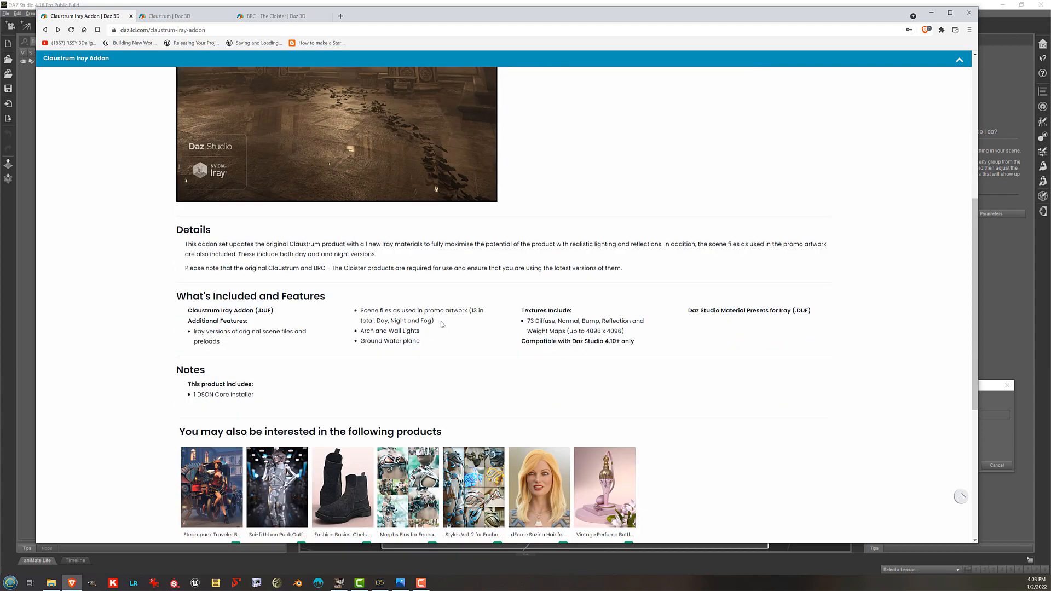
pyautogui.scroll(6, 482, 329)
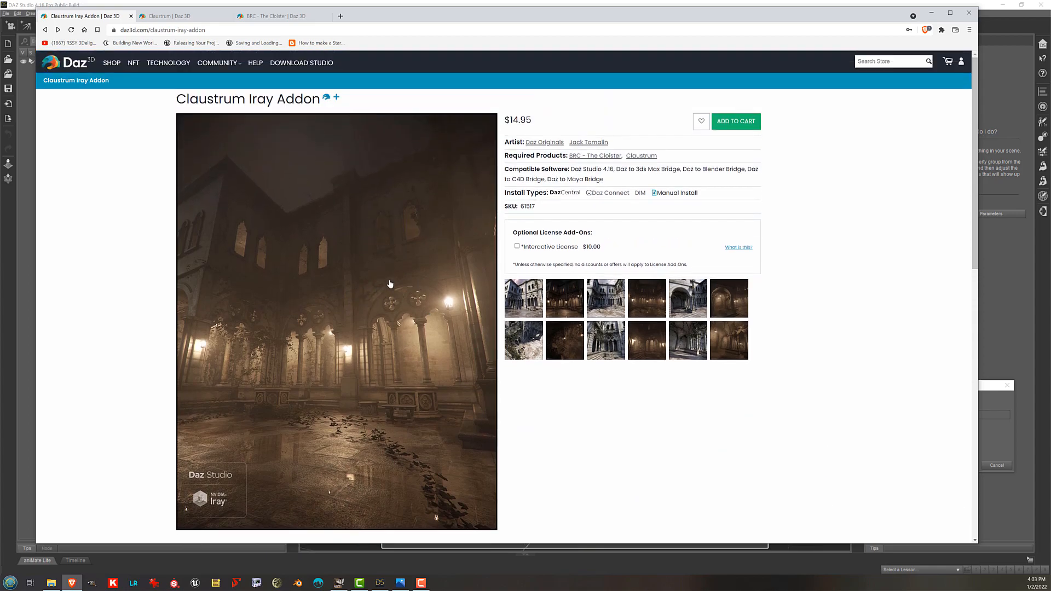
# View two promo images of the Claustrum Iray Addon, from the overhead night view to the daytime courtyard, and close the viewer
pyautogui.click(559, 340)
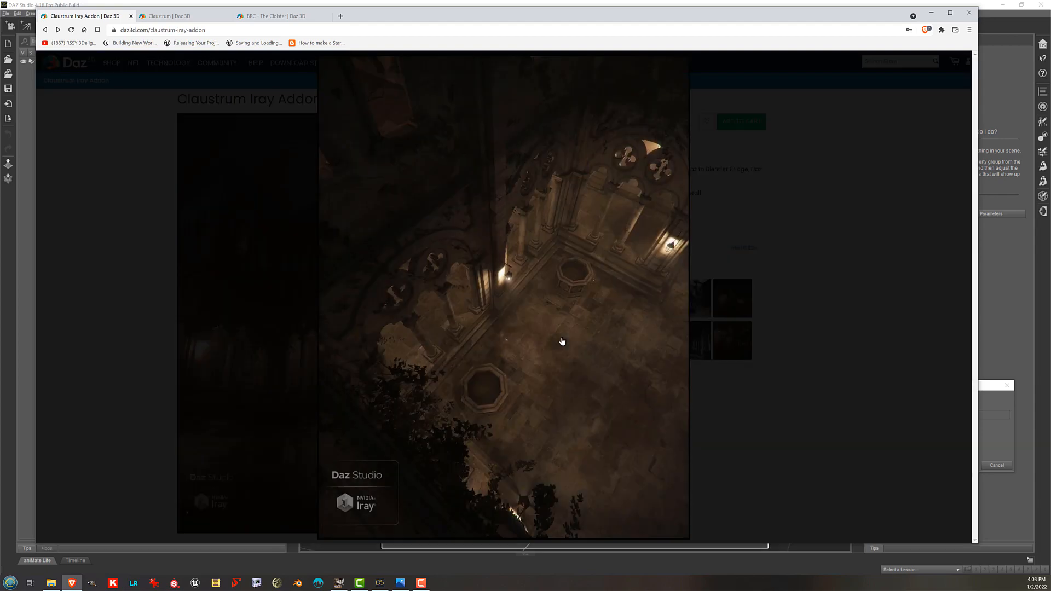
pyautogui.click(681, 304)
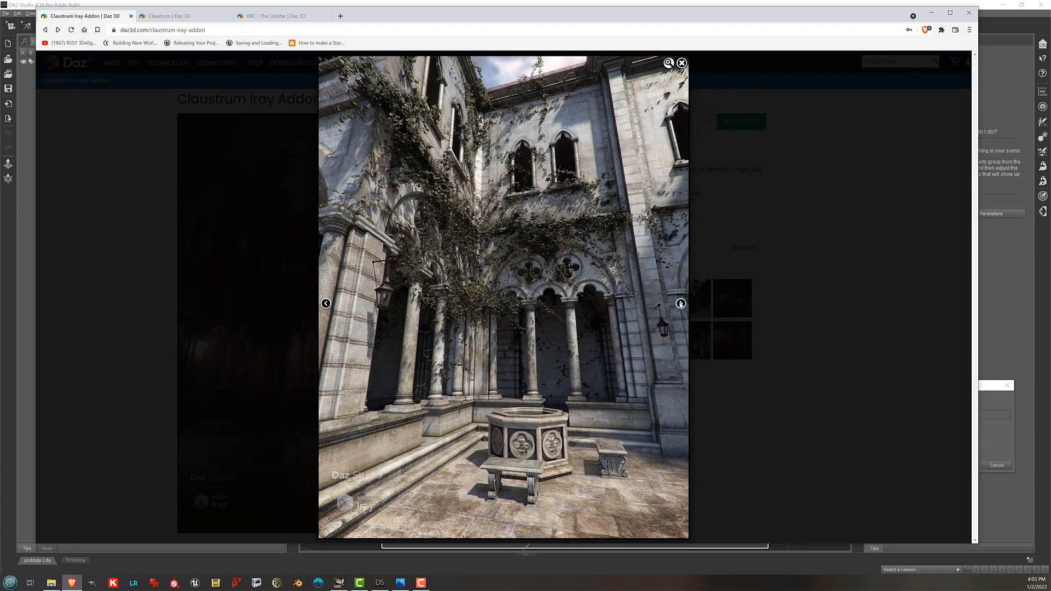
pyautogui.click(843, 260)
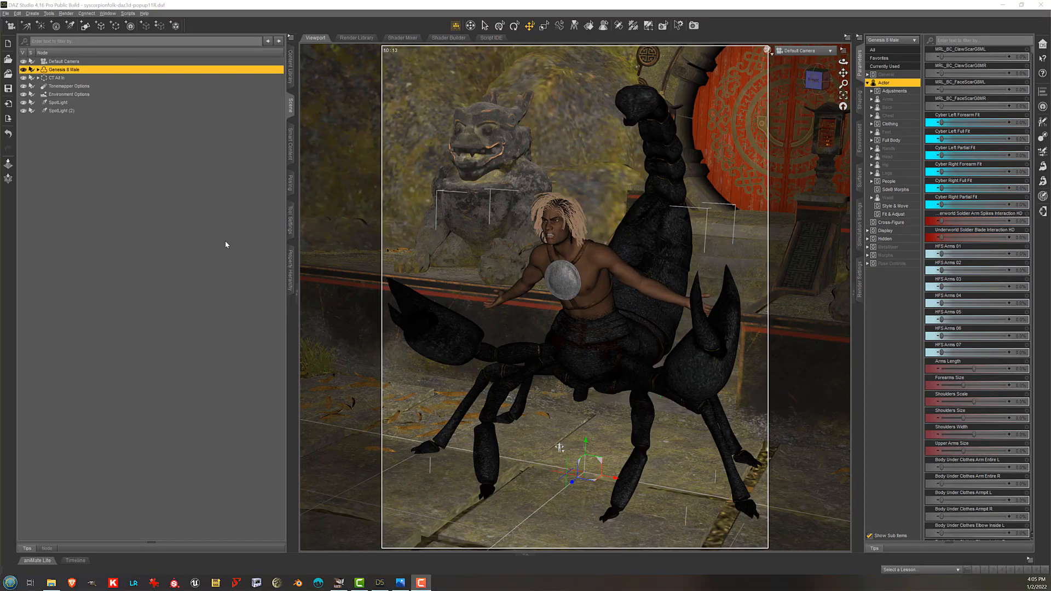
# Expand the Genesis 8 Male figure and inspect its SYSPK scorpion body, waist blender and shield harness items
pyautogui.doubleClick(179, 71)
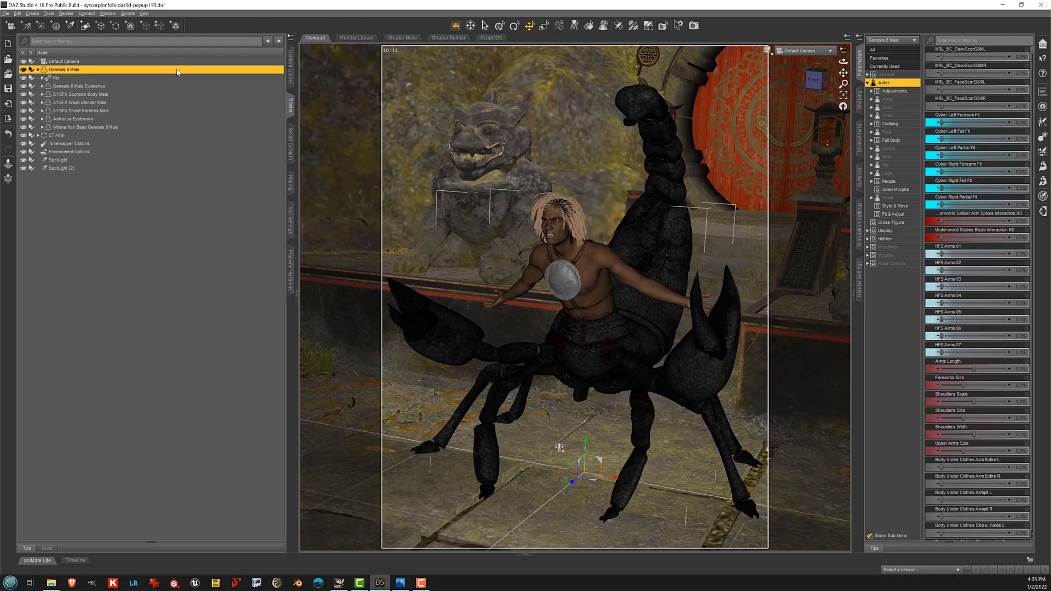
pyautogui.click(146, 96)
pyautogui.click(143, 102)
pyautogui.click(142, 111)
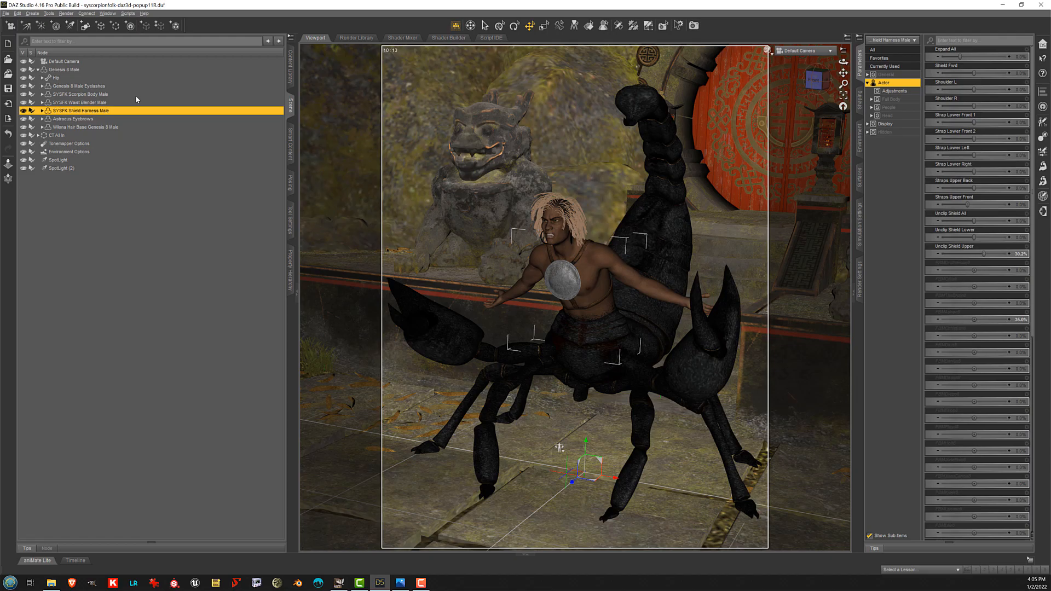
# Locate the hoop earring parented to the head in the scene, then collapse the Head node and inspect the figure's hair item
pyautogui.rightClick(571, 249)
pyautogui.press('Escape')
pyautogui.rightClick(570, 245)
pyautogui.click(586, 255)
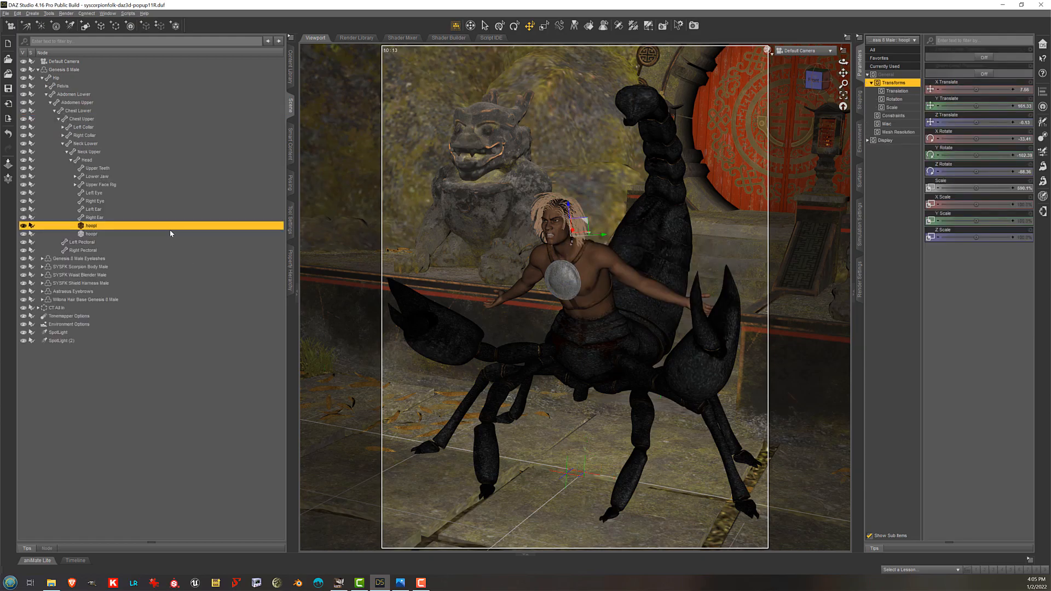
pyautogui.click(152, 160)
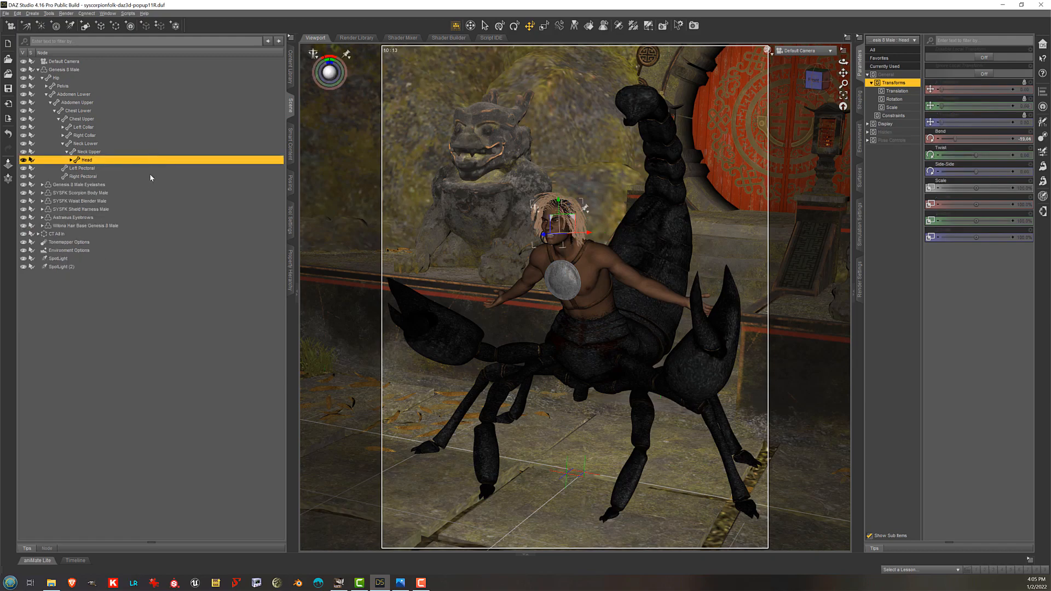
pyautogui.click(133, 225)
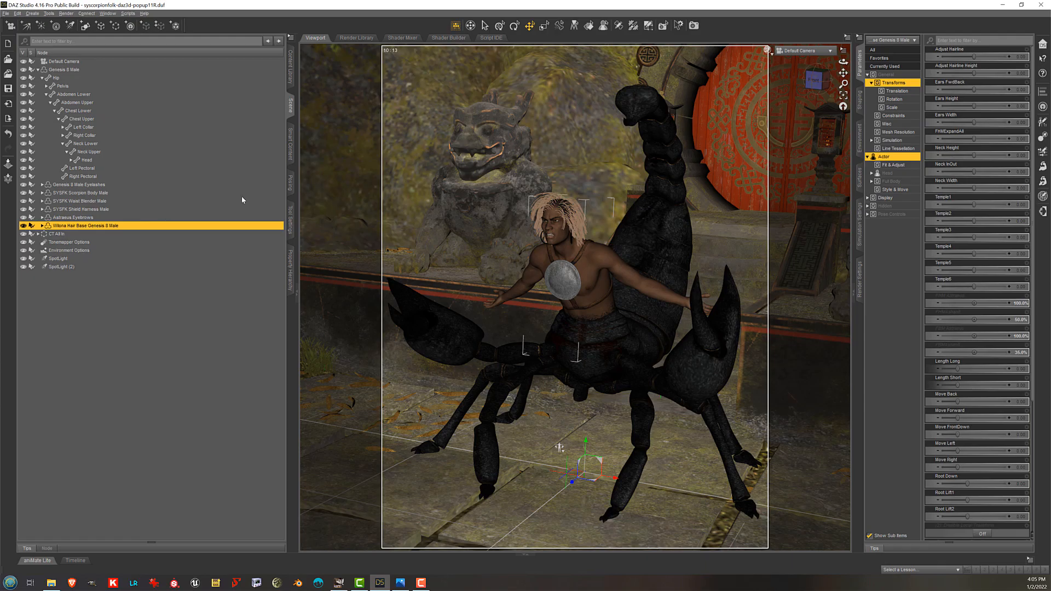
# Review the Genesis 8 Male's currently used parameters and the surface settings of its Skin-Lips-Nails group
pyautogui.click(101, 70)
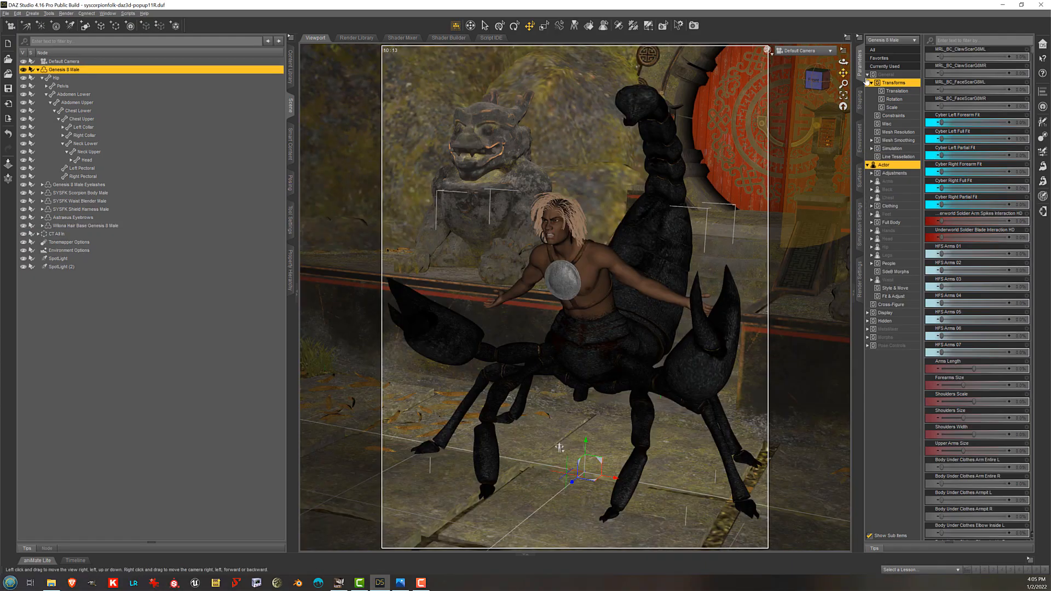
pyautogui.click(894, 66)
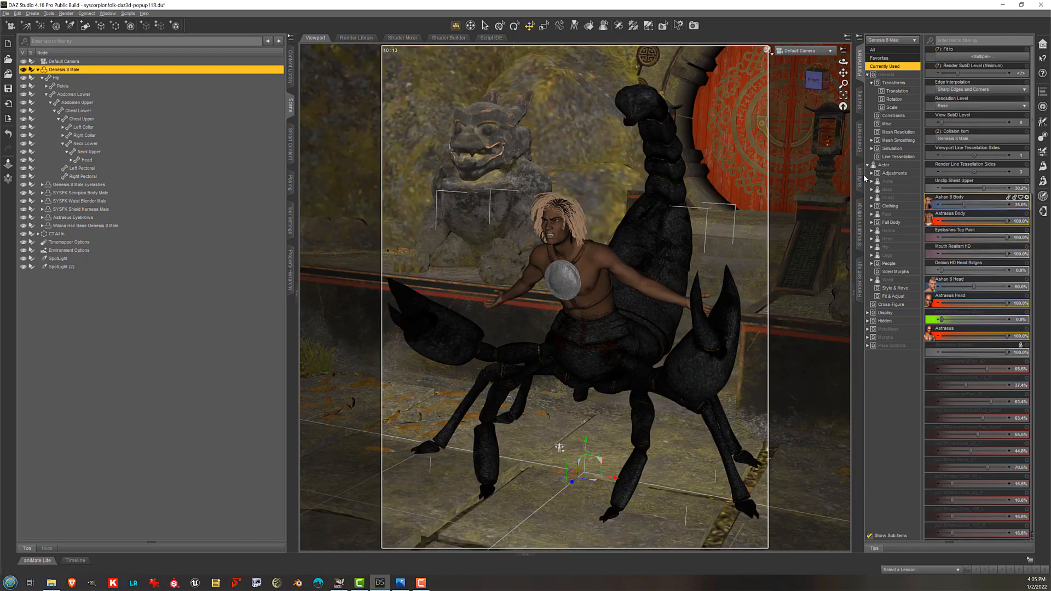
pyautogui.click(861, 178)
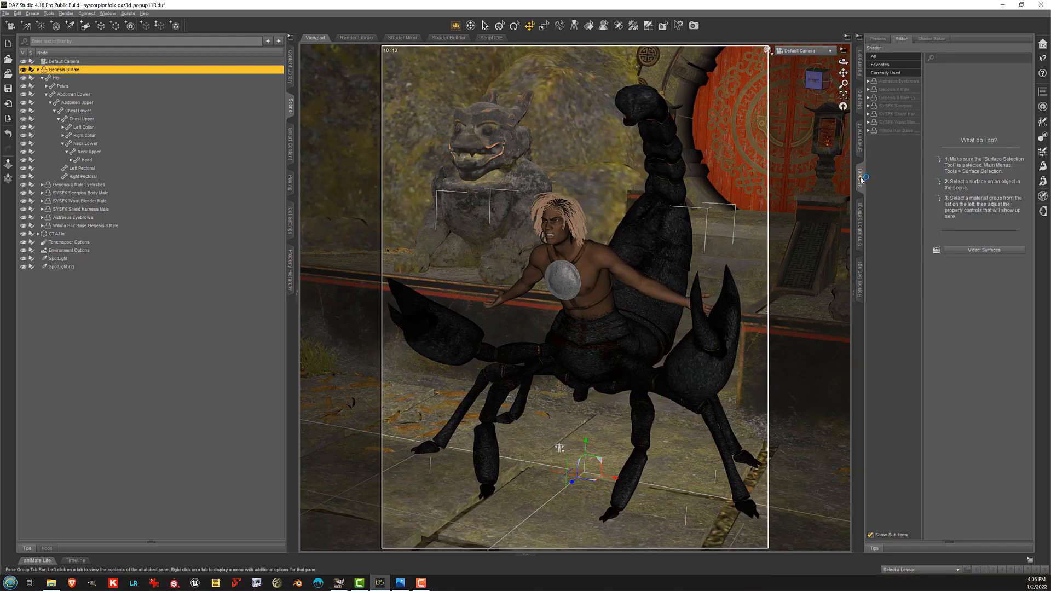
pyautogui.click(895, 89)
pyautogui.click(899, 122)
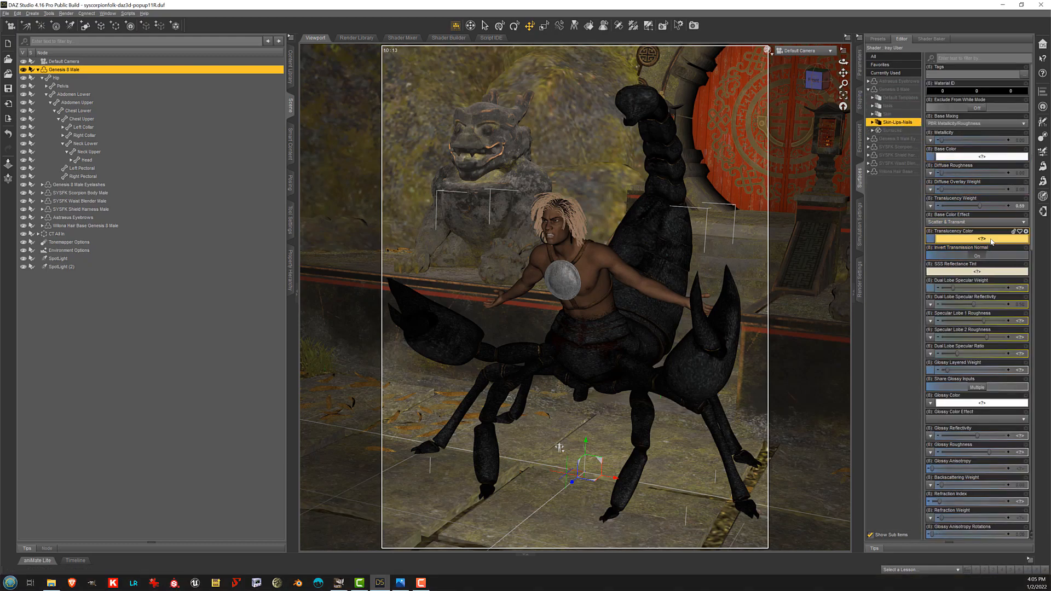
pyautogui.scroll(-9, 986, 274)
pyautogui.scroll(4, 984, 313)
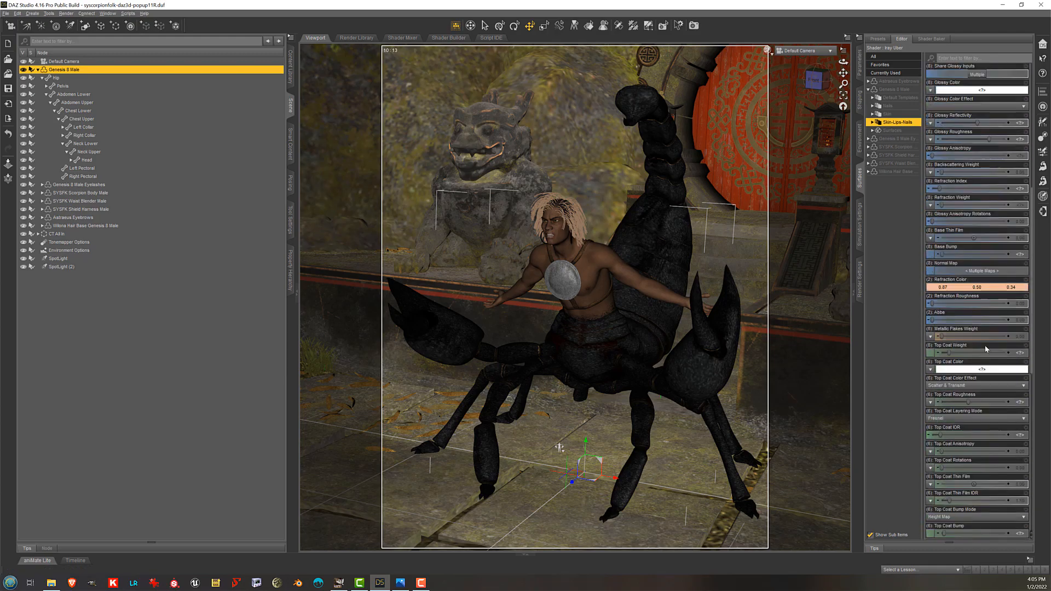
pyautogui.scroll(8, 985, 349)
# View the General render settings, then collapse the Hip bones and the whole Genesis 8 Male hierarchy
pyautogui.click(861, 285)
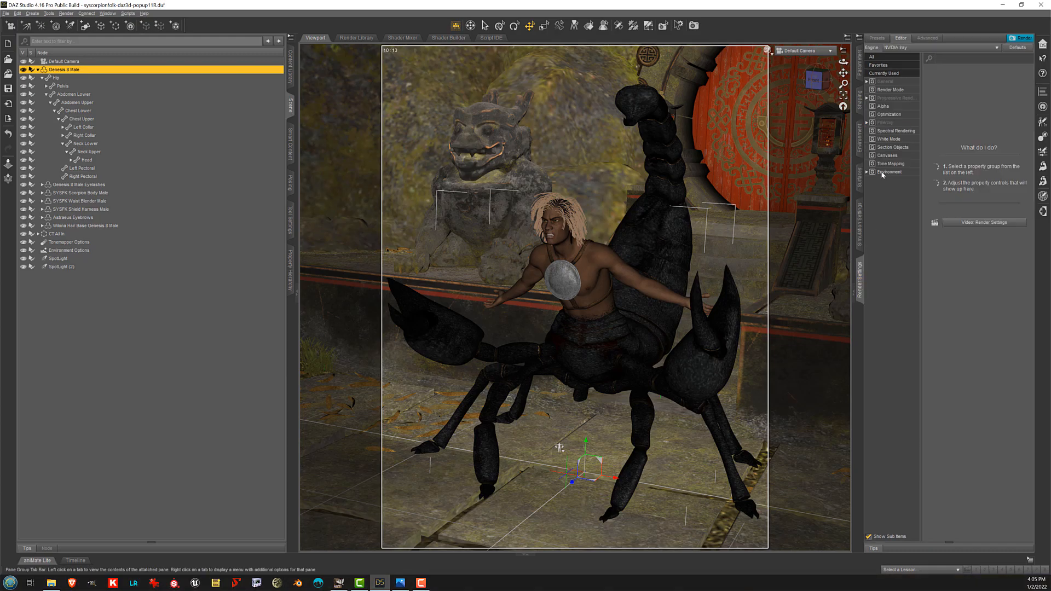
pyautogui.click(898, 82)
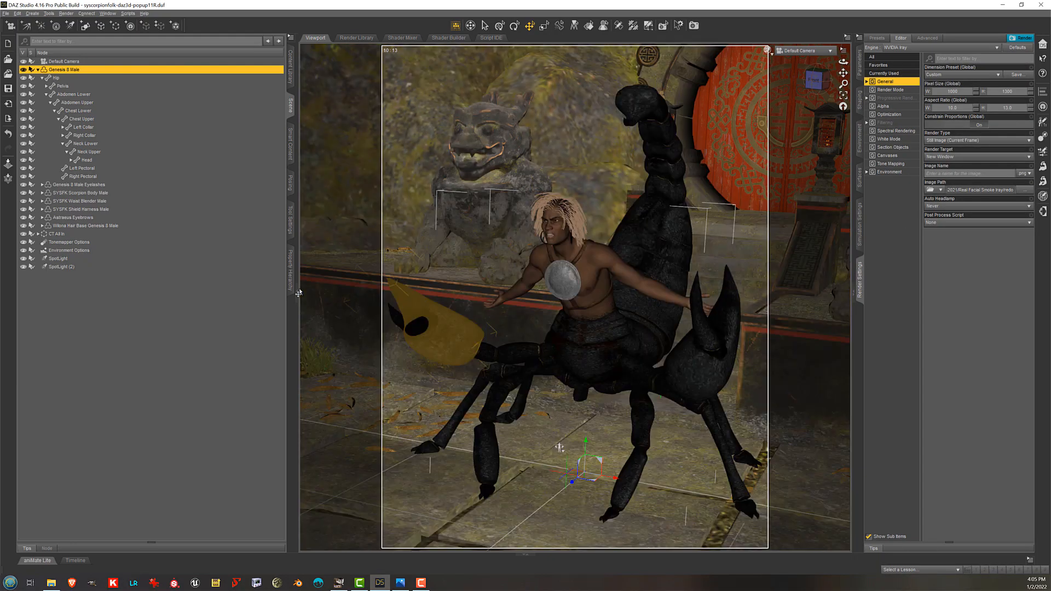
pyautogui.click(196, 317)
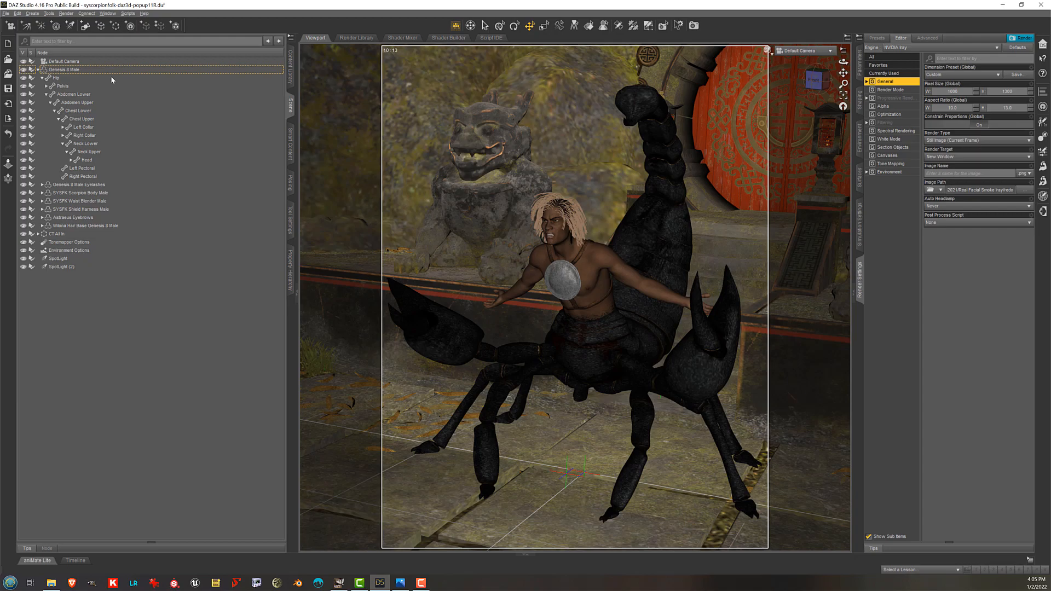
pyautogui.doubleClick(111, 79)
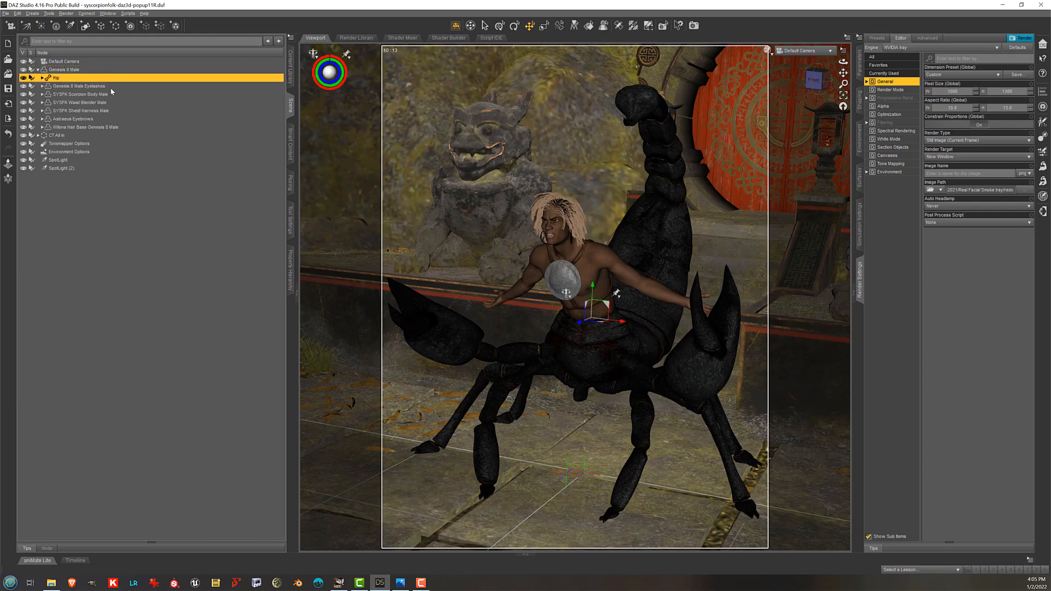
pyautogui.click(146, 242)
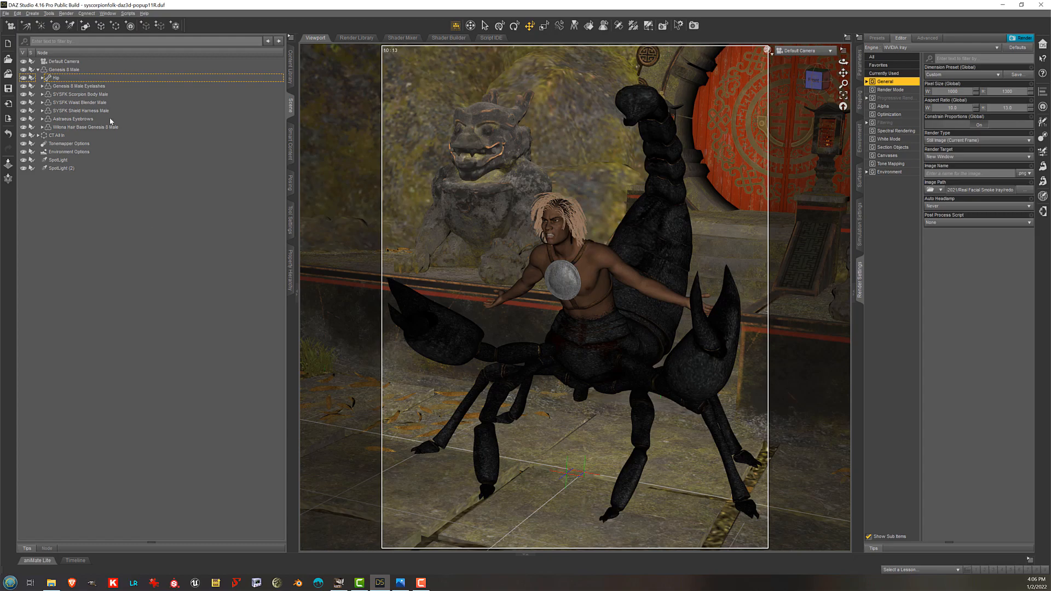
pyautogui.doubleClick(98, 70)
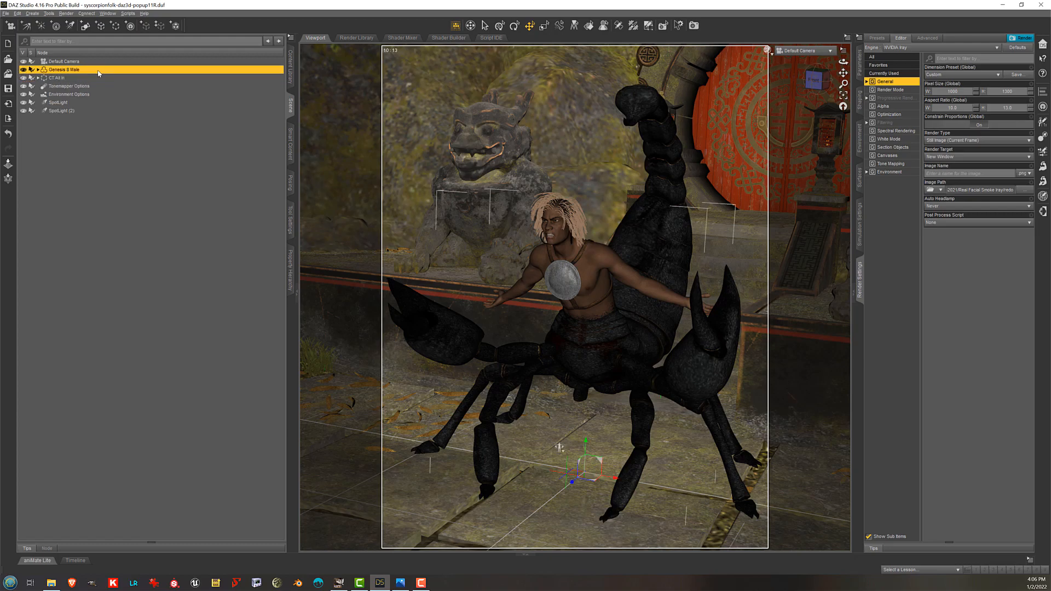
# Expand the CT All In environment, locate the left Fudog statue in its set group, and collapse that group again
pyautogui.doubleClick(94, 77)
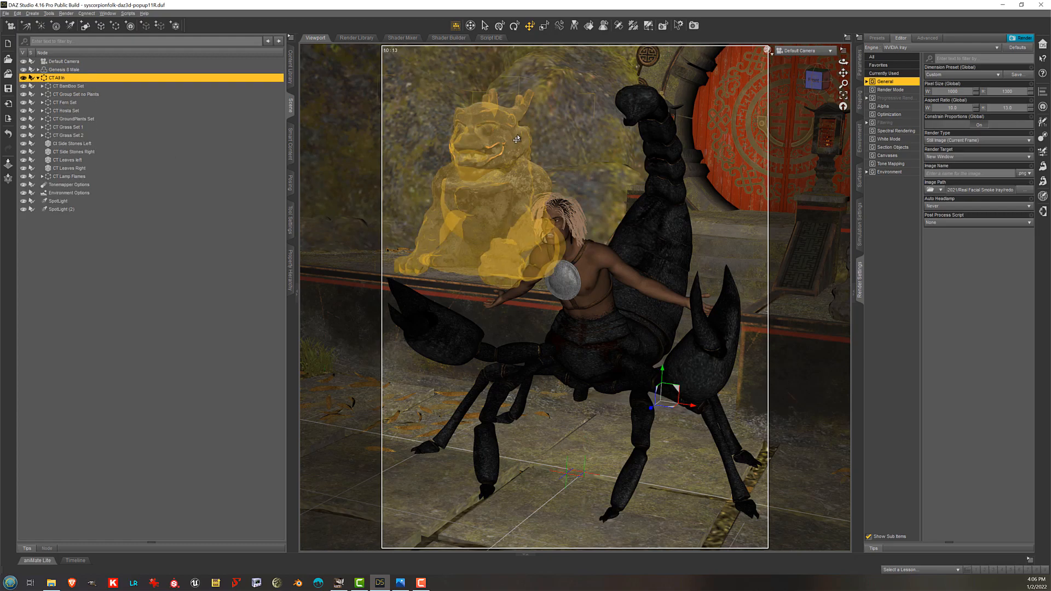
pyautogui.rightClick(518, 135)
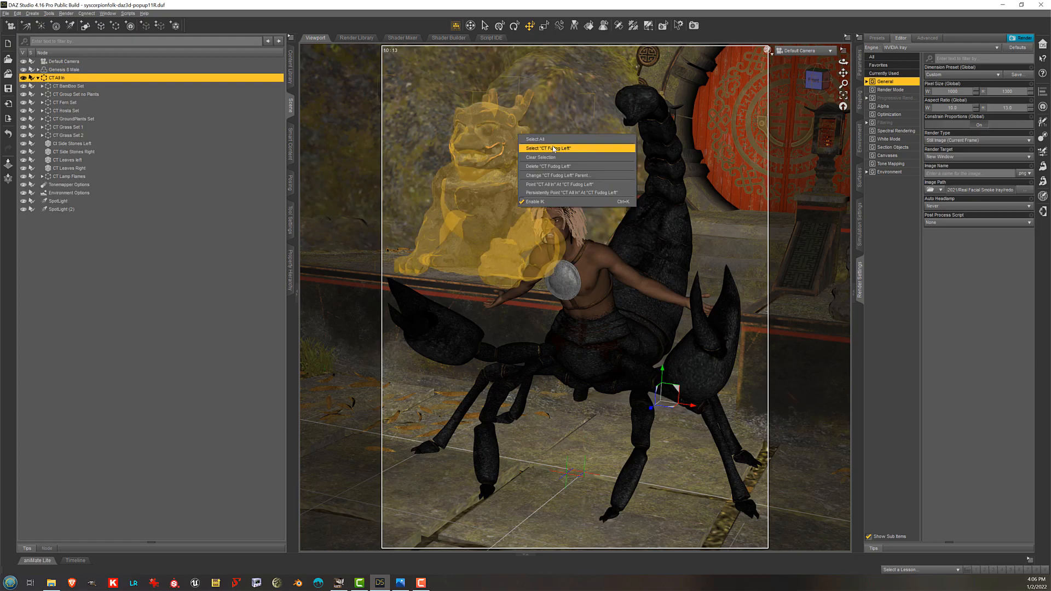
pyautogui.click(547, 146)
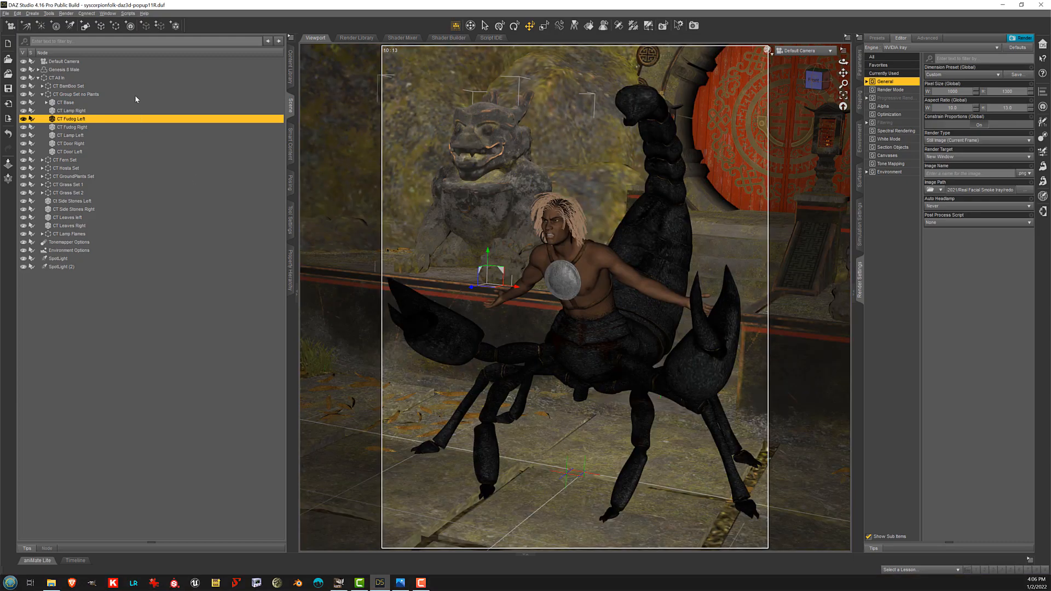
pyautogui.doubleClick(135, 96)
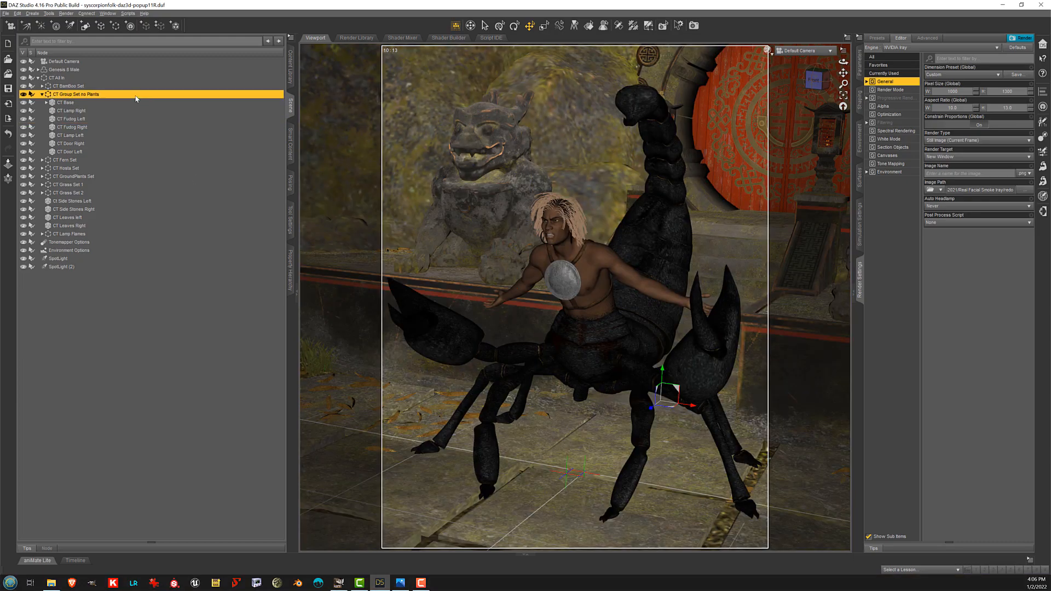
pyautogui.click(94, 78)
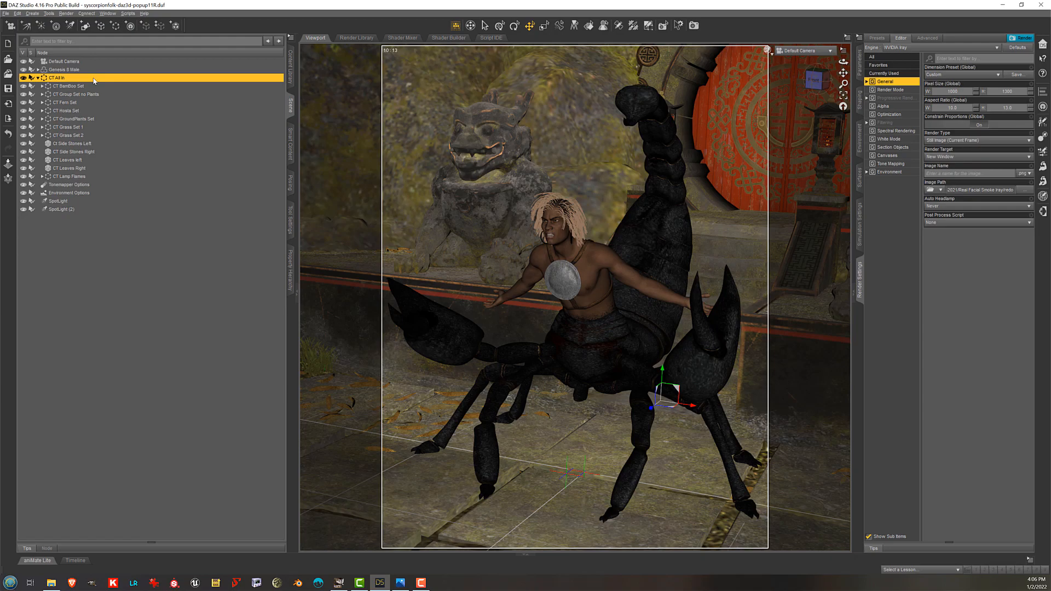
# Inspect the CT Lamp Flame object inside the CT Lamp Flames group and collapse the CT All In environment
pyautogui.doubleClick(93, 78)
pyautogui.doubleClick(94, 77)
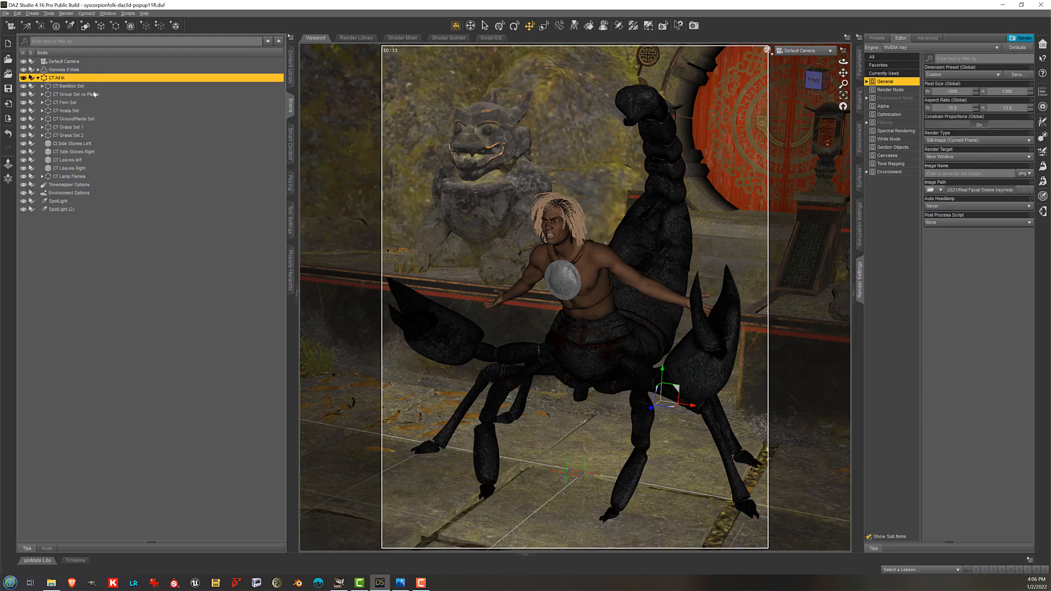
pyautogui.doubleClick(111, 176)
pyautogui.click(109, 193)
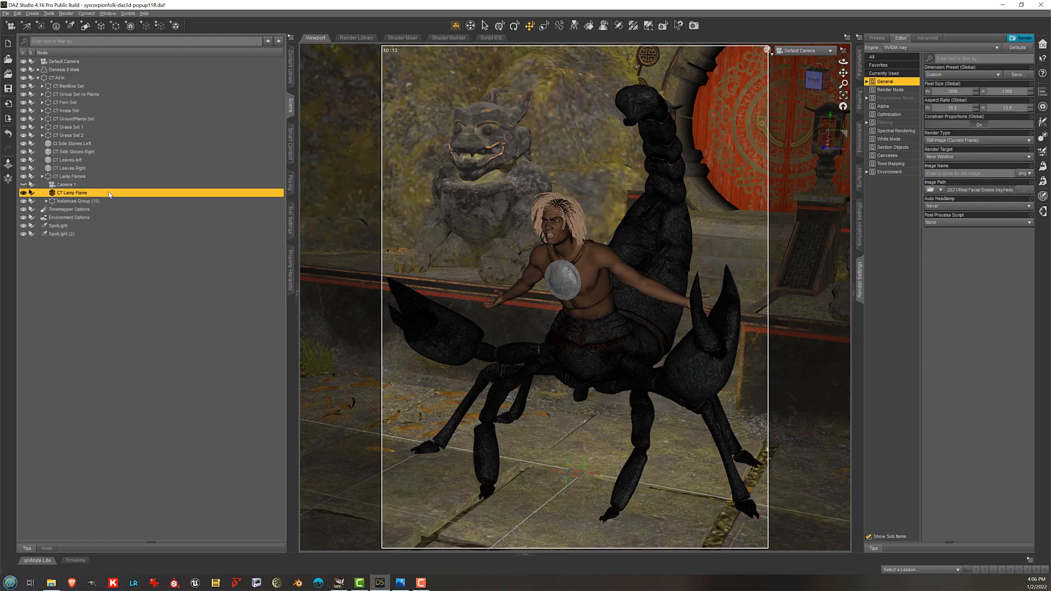
pyautogui.doubleClick(103, 77)
# Select the Default Camera and view its Camera parameters, including the depth of field settings
pyautogui.click(102, 62)
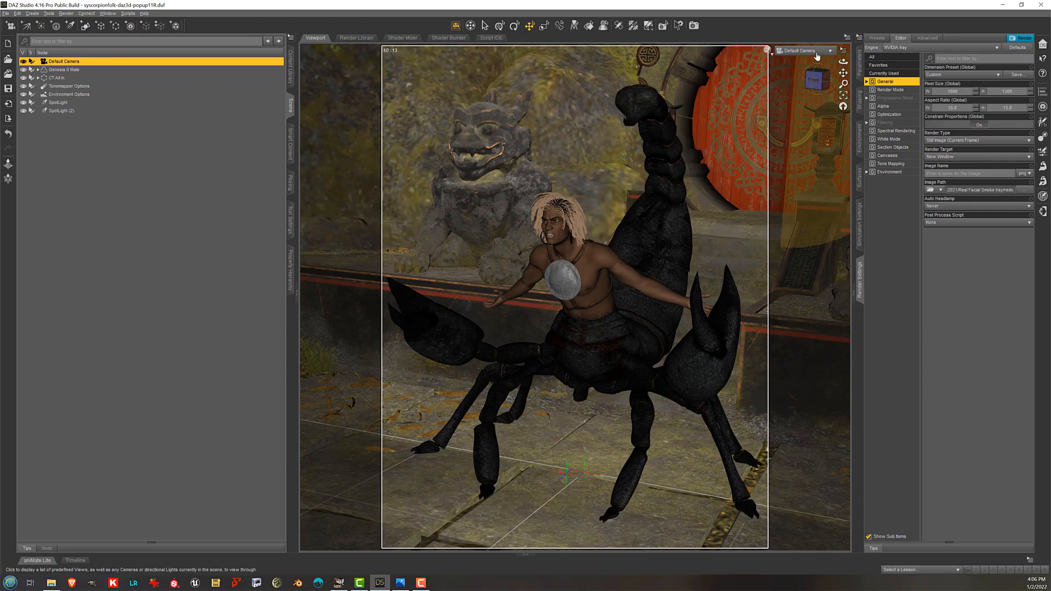
pyautogui.click(860, 61)
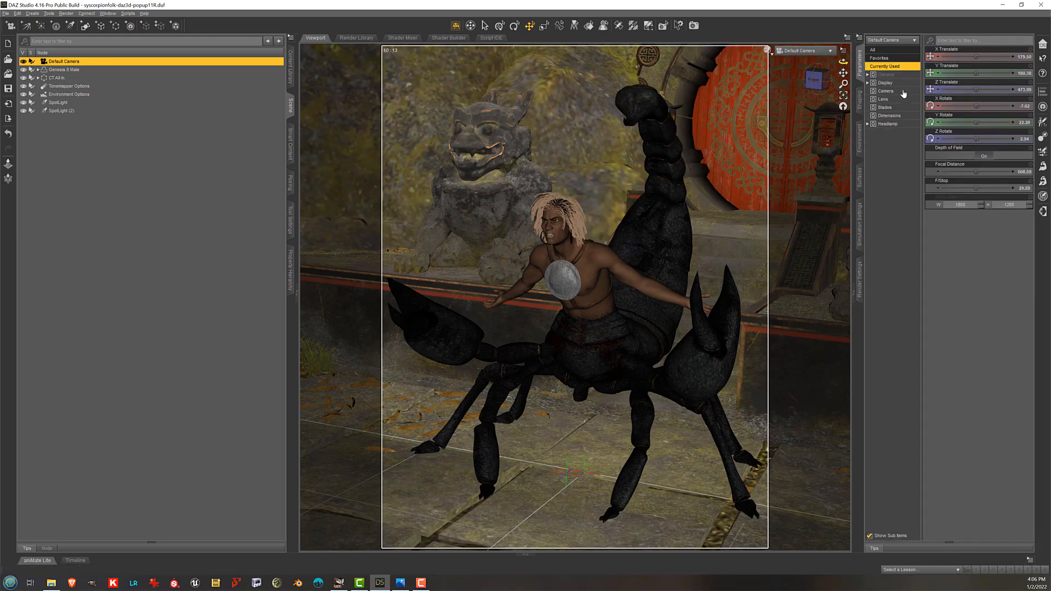
pyautogui.click(904, 92)
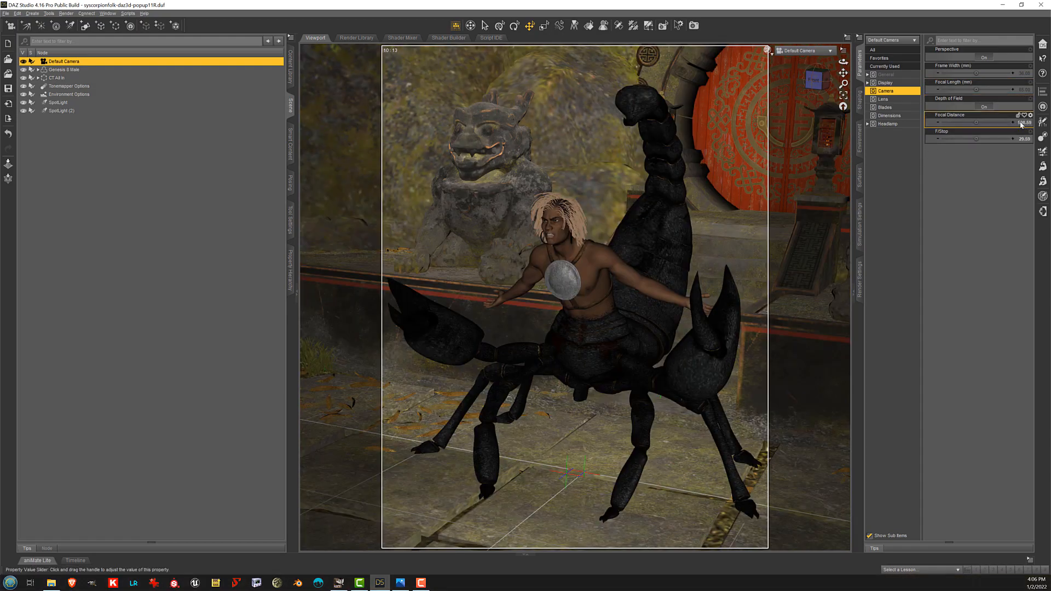
# Switch the viewport to Perspective View and examine the camera's focus planes around the scorpion figure from above
pyautogui.click(799, 51)
pyautogui.click(794, 53)
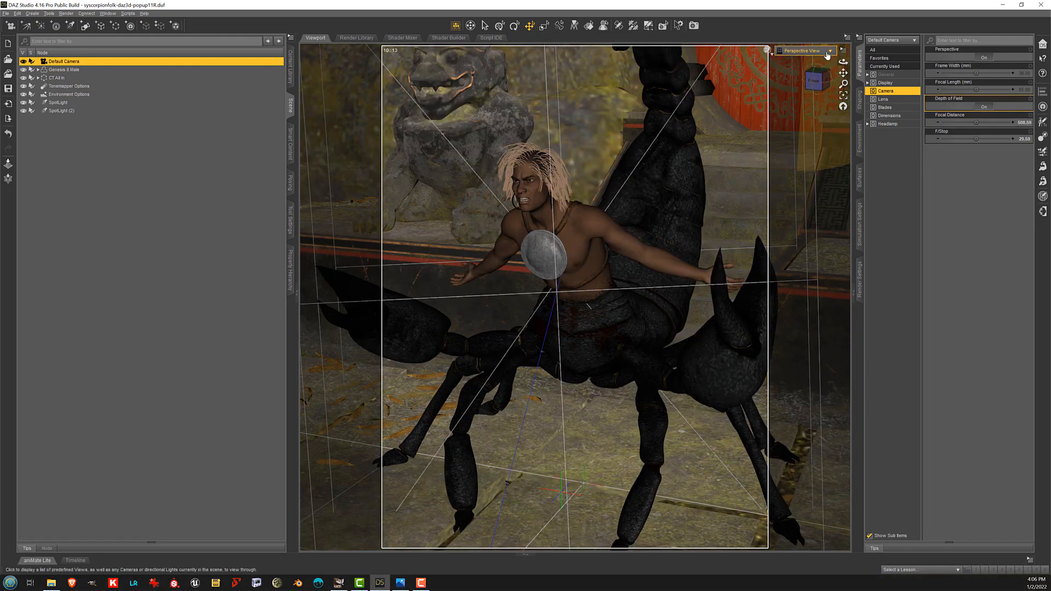
pyautogui.moveTo(842, 60); pyautogui.dragTo(844, 137)
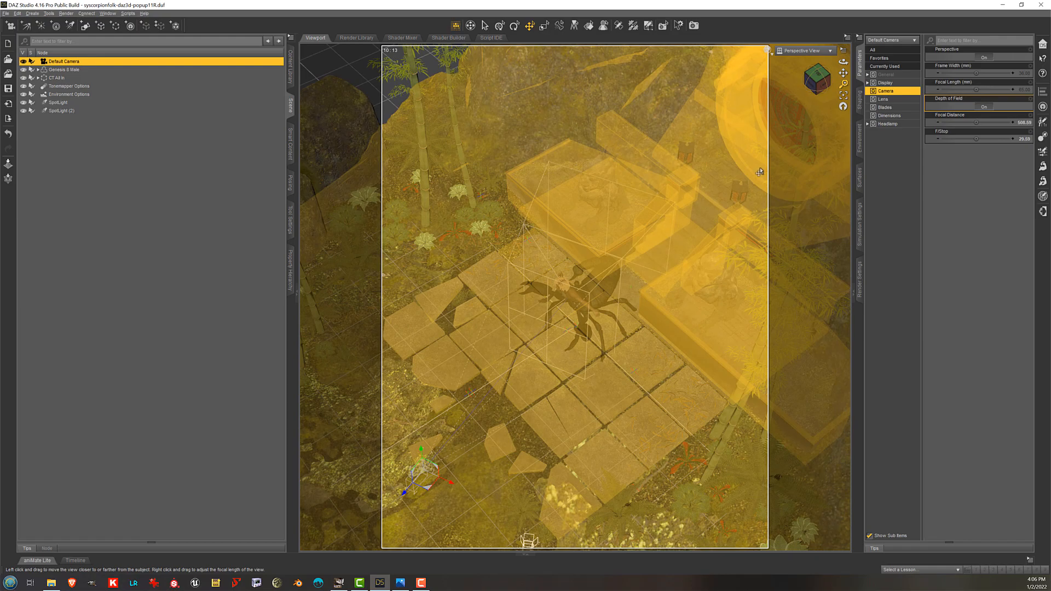
pyautogui.moveTo(842, 62)
pyautogui.mouseDown()
pyautogui.moveTo(842, 22)
pyautogui.moveTo(842, 52)
pyautogui.mouseUp()
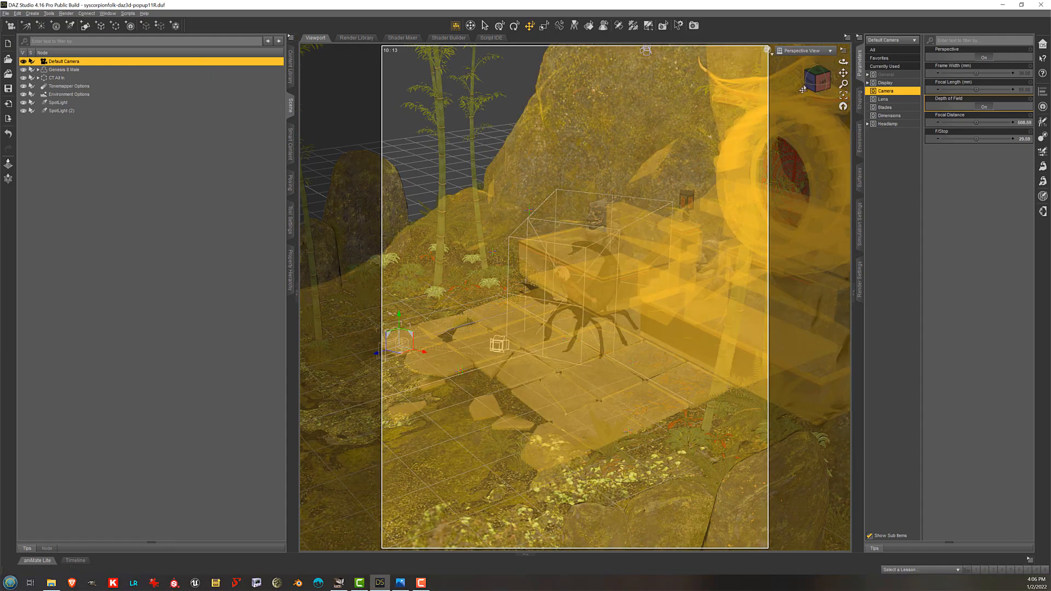
pyautogui.moveTo(844, 62); pyautogui.dragTo(843, 132)
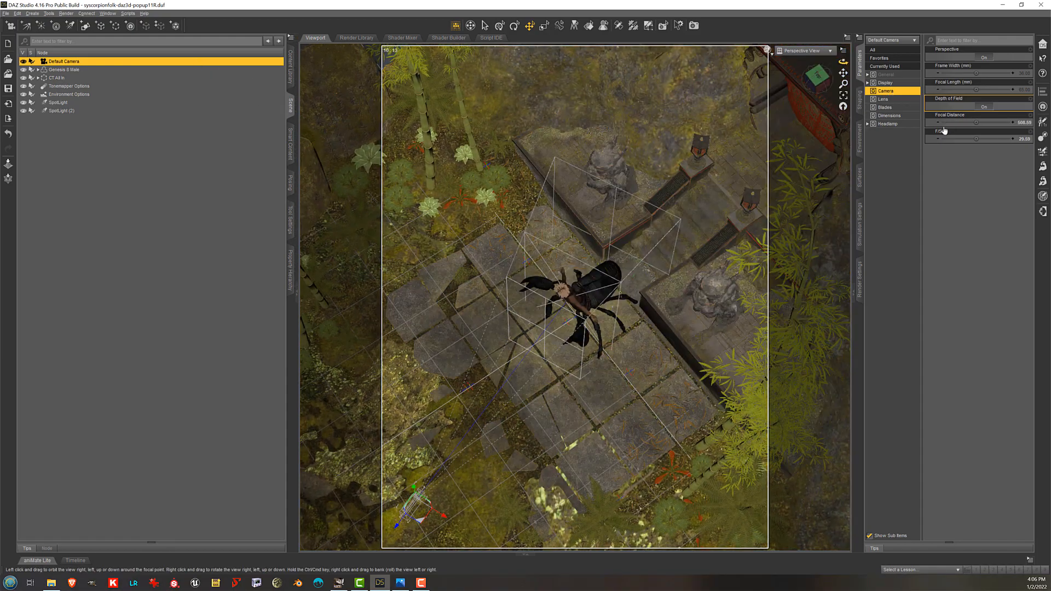
# Switch the Default Camera's Depth of Field off and back on to compare its focus planes
pyautogui.click(985, 107)
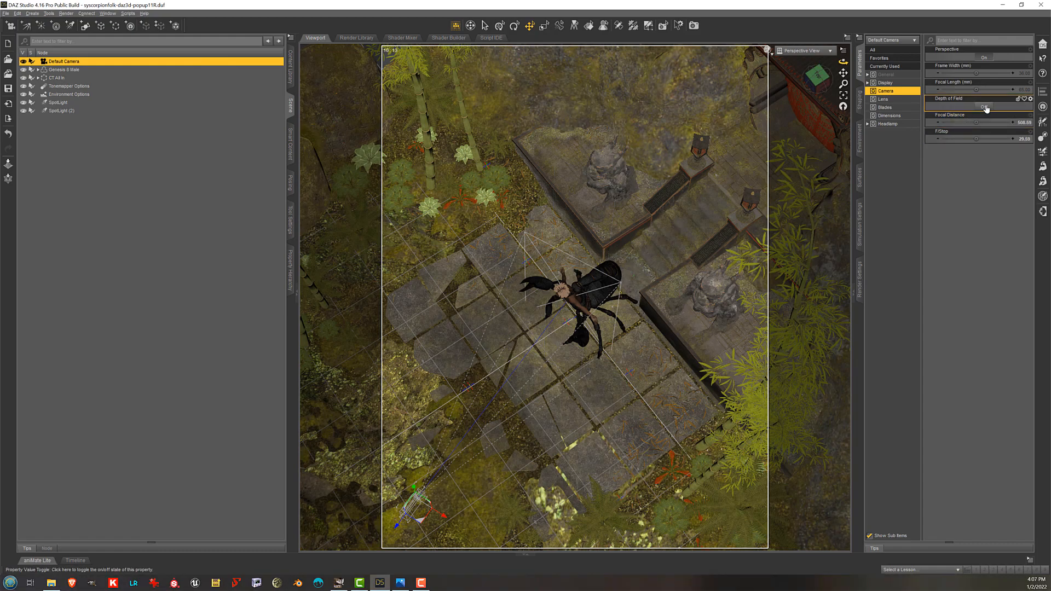
pyautogui.click(985, 108)
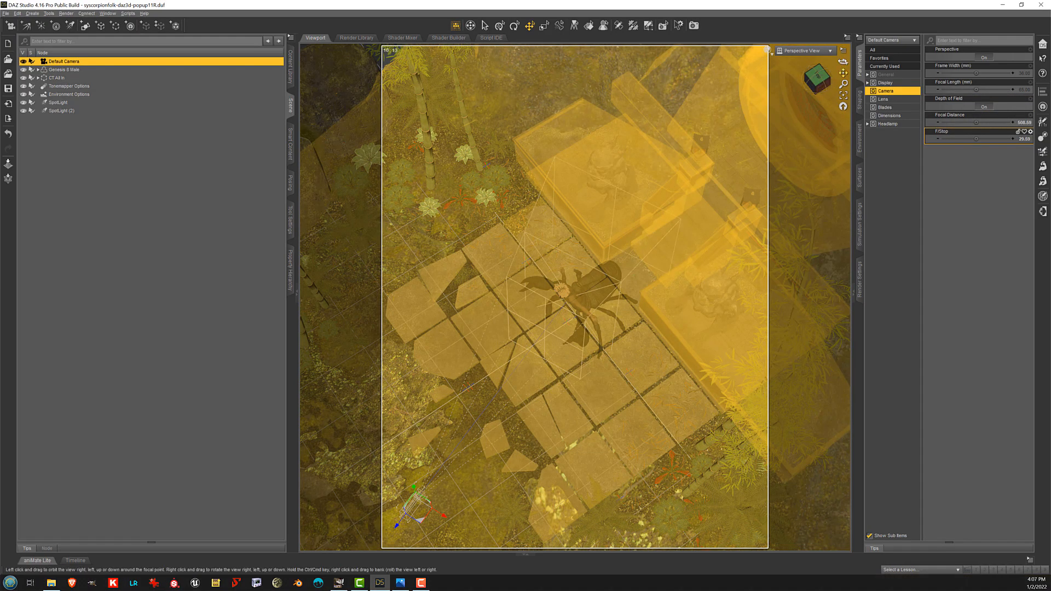
# Lower the Default Camera's F/Stop slightly while viewing its focus planes from directly overhead
pyautogui.moveTo(843, 62)
pyautogui.mouseDown()
pyautogui.moveTo(800, 33)
pyautogui.moveTo(863, 43)
pyautogui.moveTo(843, 30)
pyautogui.moveTo(865, 71)
pyautogui.moveTo(846, 74)
pyautogui.moveTo(854, 104)
pyautogui.moveTo(846, 71)
pyautogui.mouseUp()
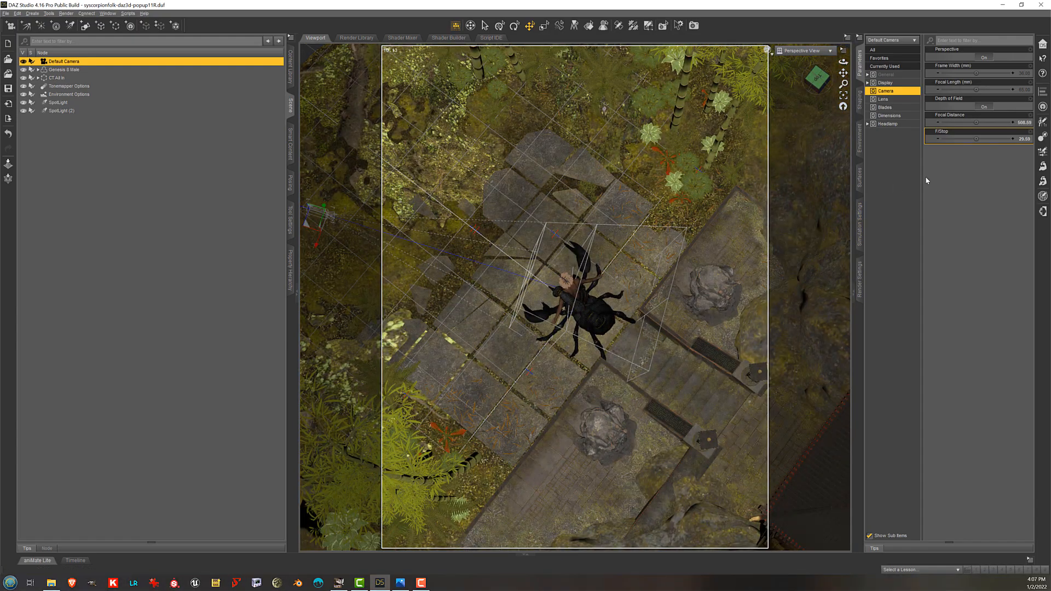
pyautogui.moveTo(976, 139)
pyautogui.mouseDown()
pyautogui.moveTo(987, 140)
pyautogui.moveTo(973, 139)
pyautogui.mouseUp()
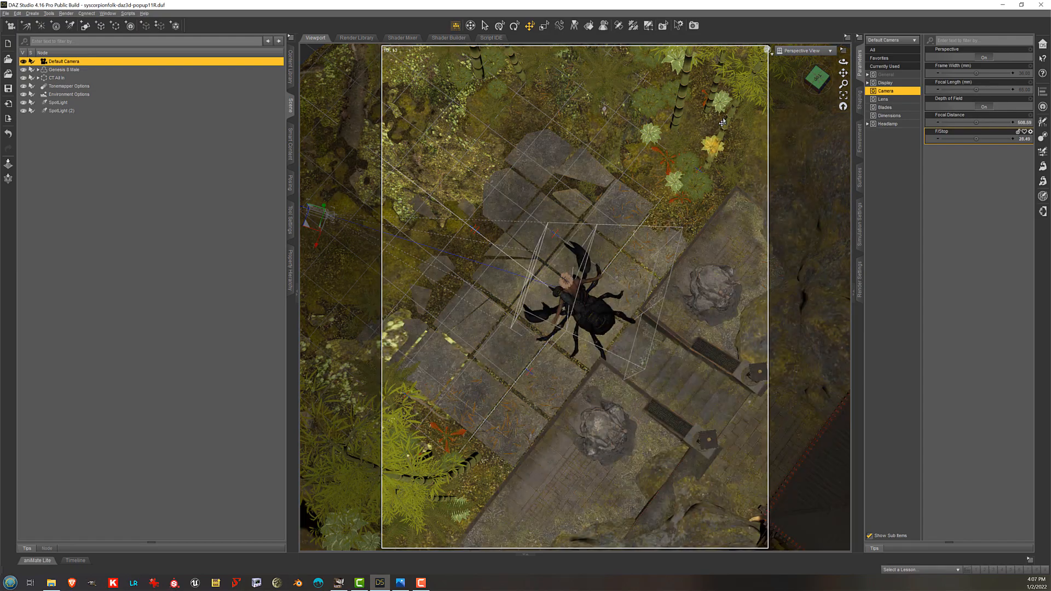
# Switch the viewport to the Default Camera to check the framing, and clear the scene selection
pyautogui.click(803, 51)
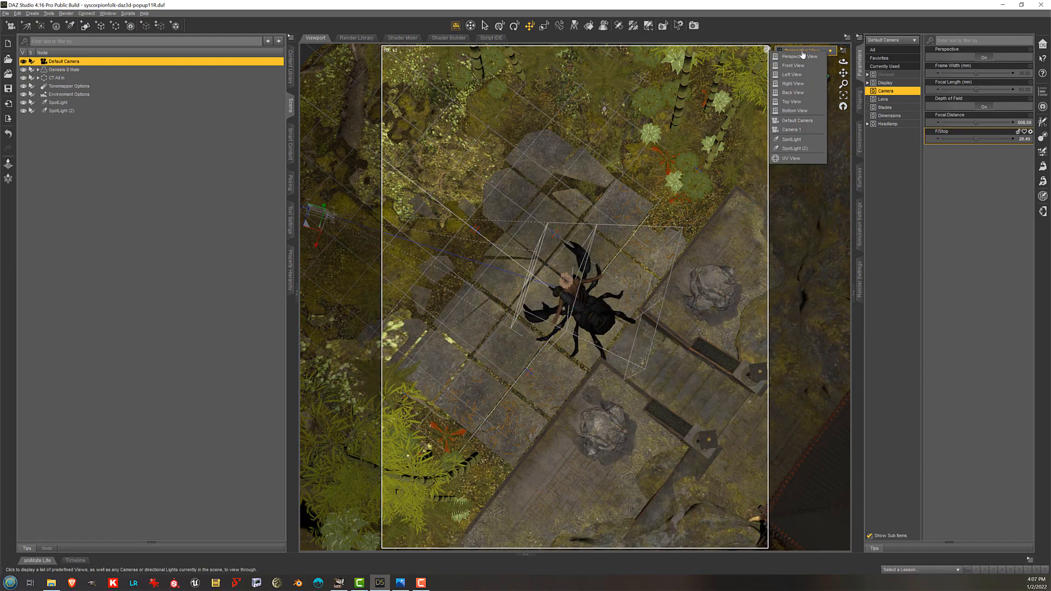
pyautogui.click(800, 121)
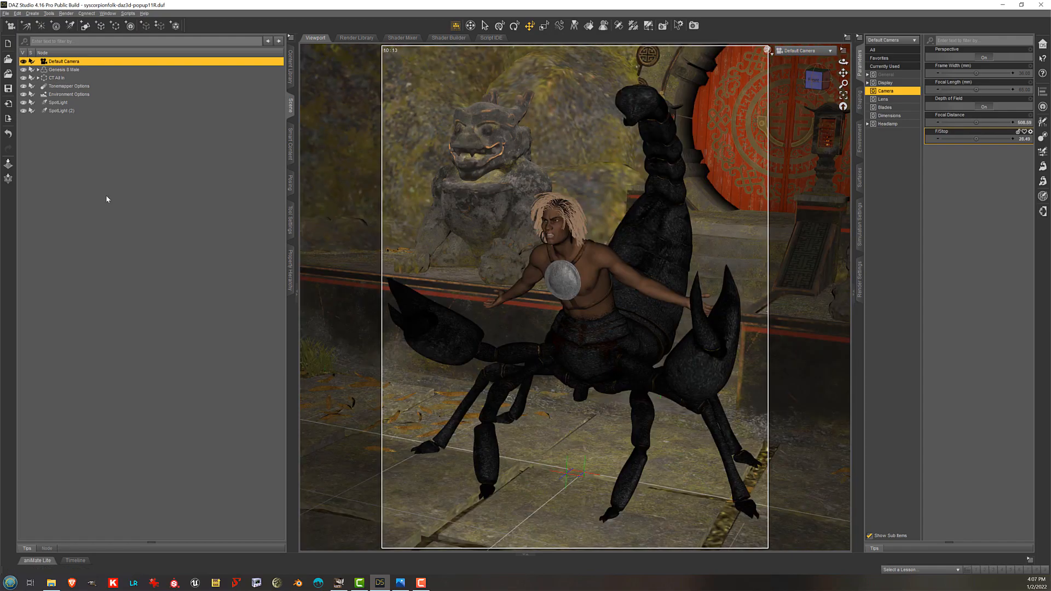
pyautogui.click(101, 190)
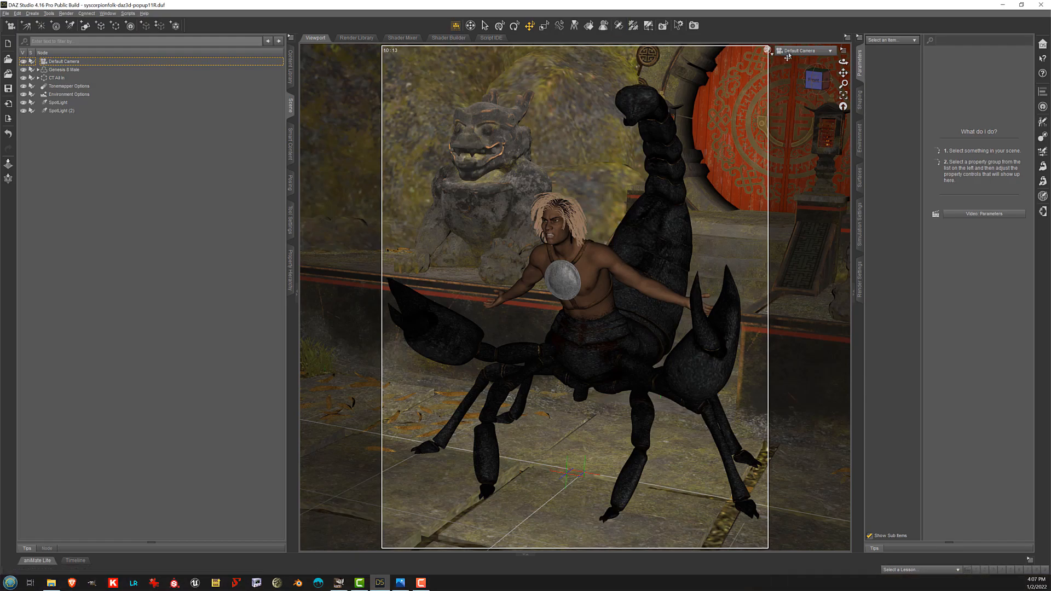
# Return to Perspective View and examine the Environment render settings, including the environment intensity
pyautogui.click(789, 52)
pyautogui.click(795, 58)
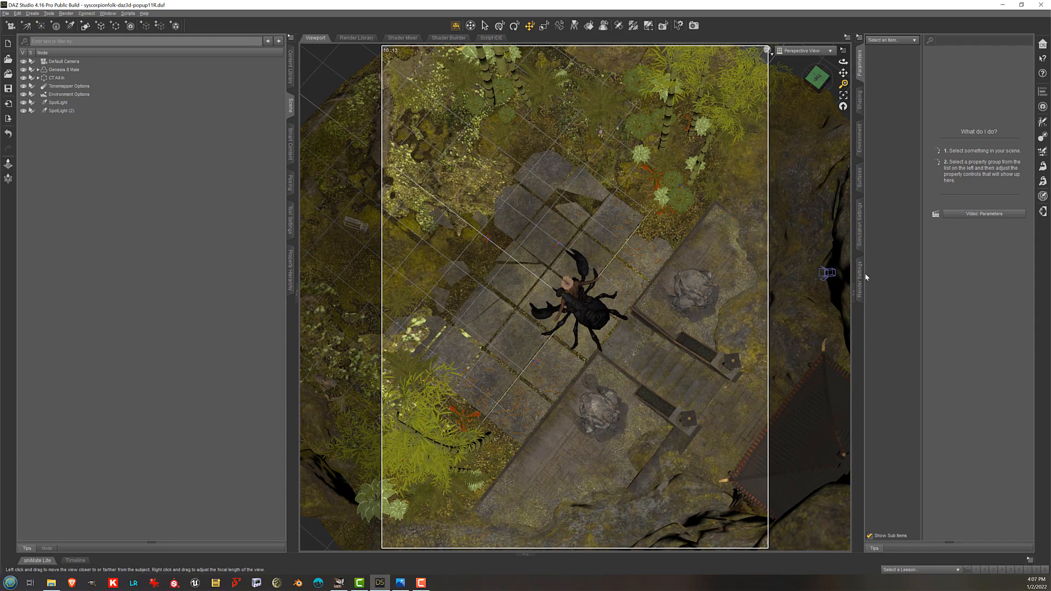
pyautogui.click(860, 280)
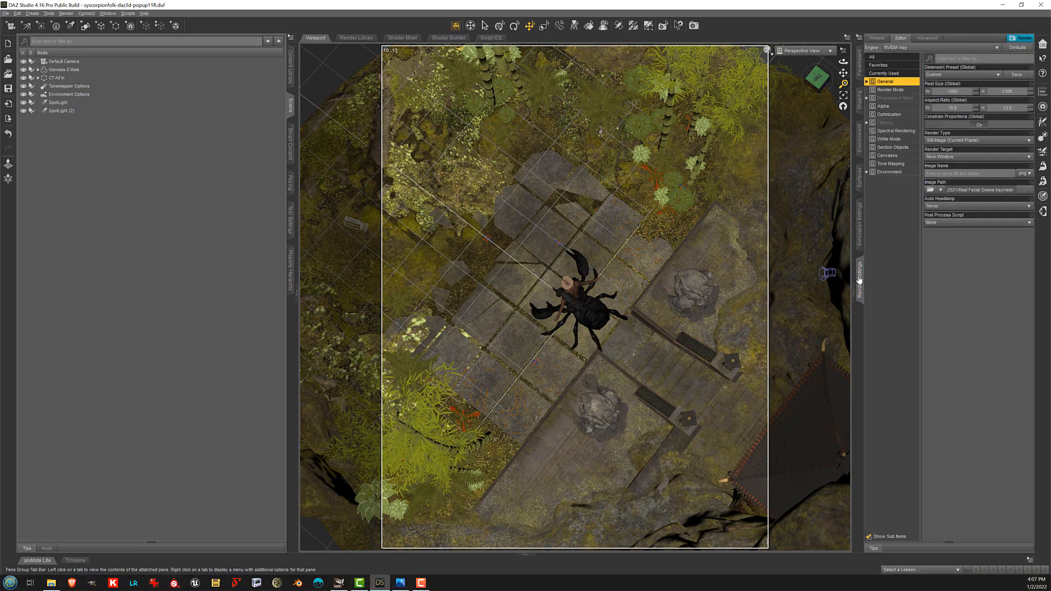
pyautogui.click(889, 171)
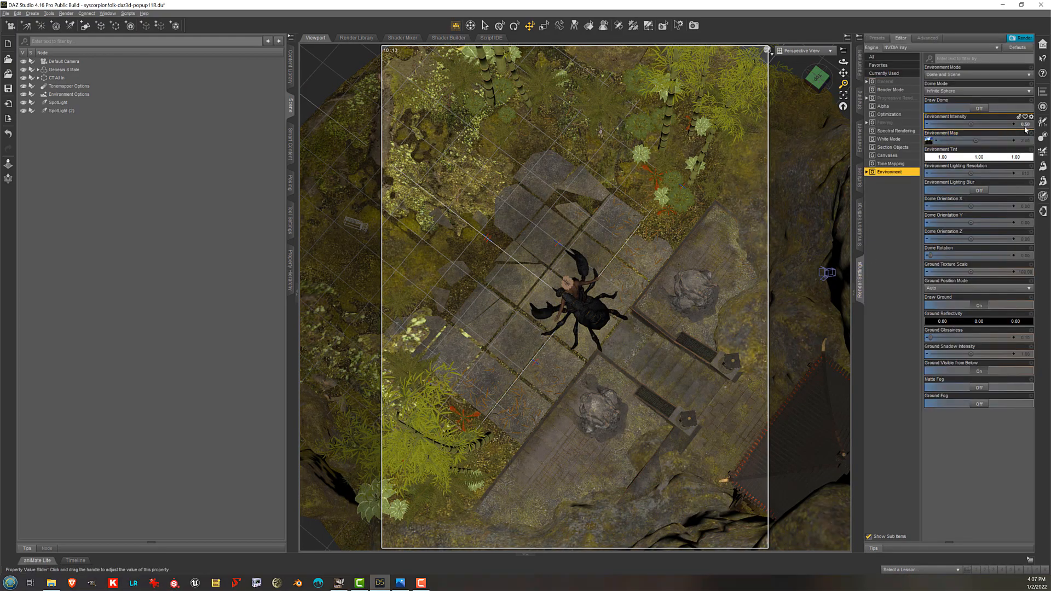
pyautogui.click(892, 164)
pyautogui.click(894, 172)
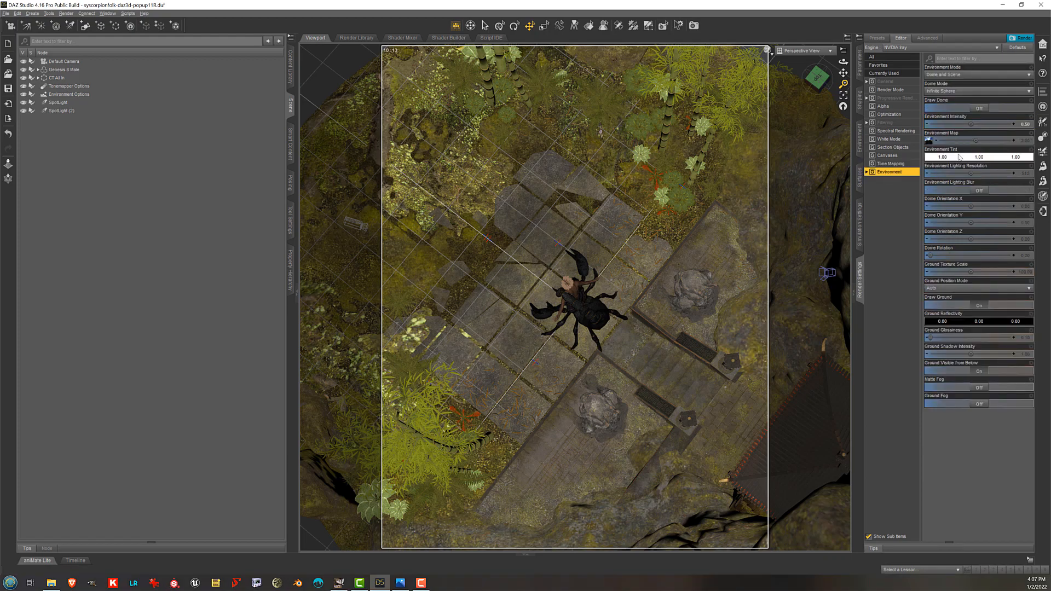
# Select SpotLight, show its transform parameters and check which light types can be created
pyautogui.click(63, 103)
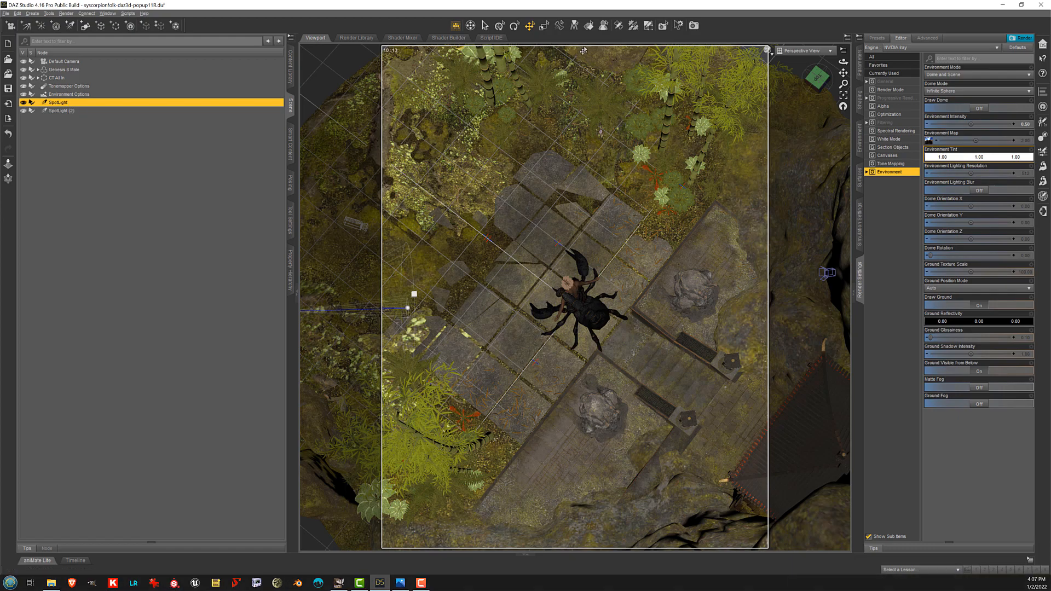
pyautogui.click(860, 72)
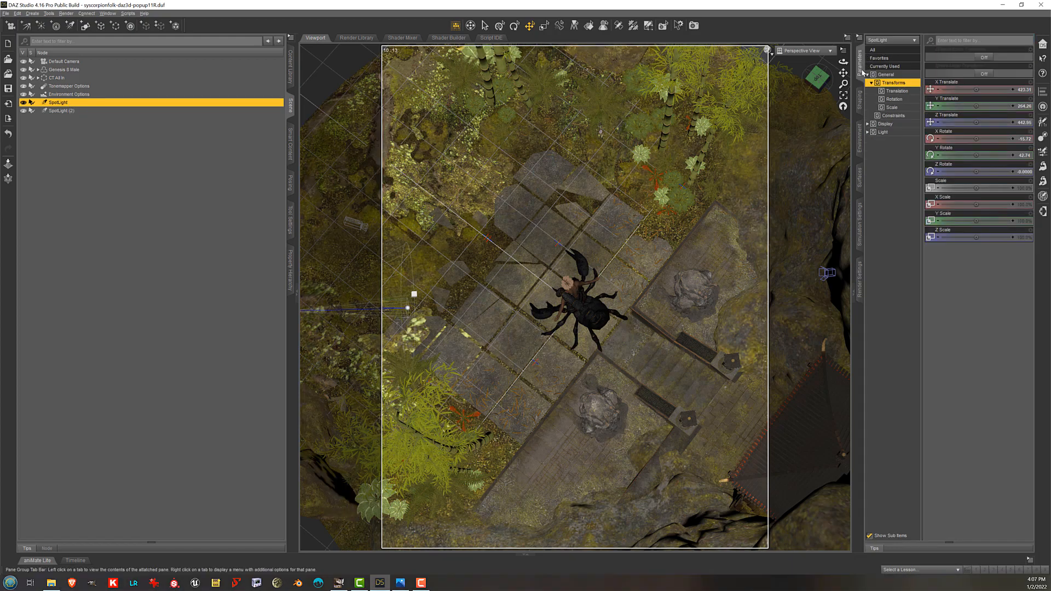
pyautogui.click(33, 14)
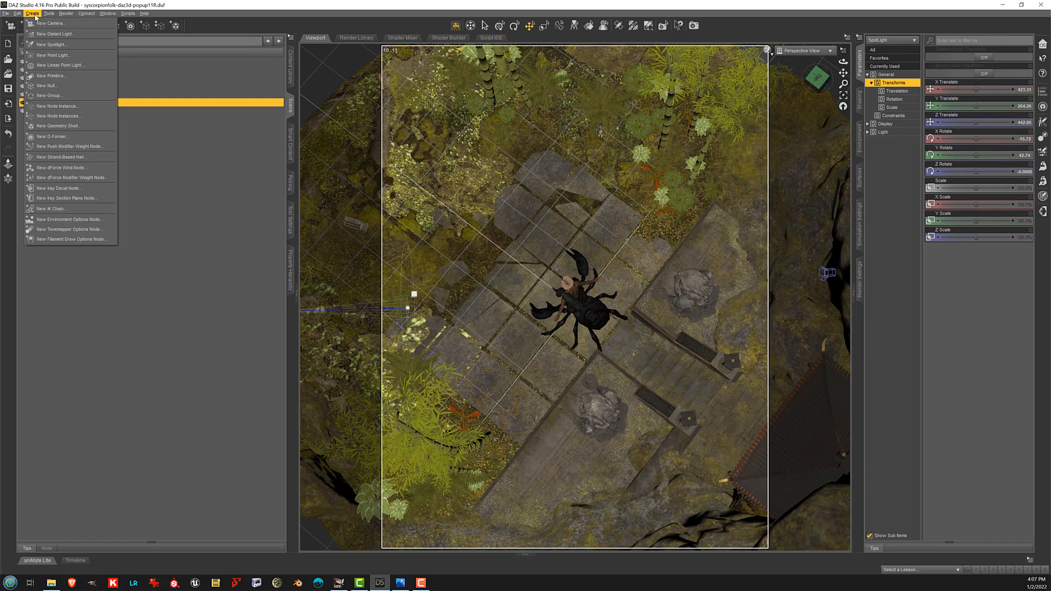
pyautogui.click(253, 3)
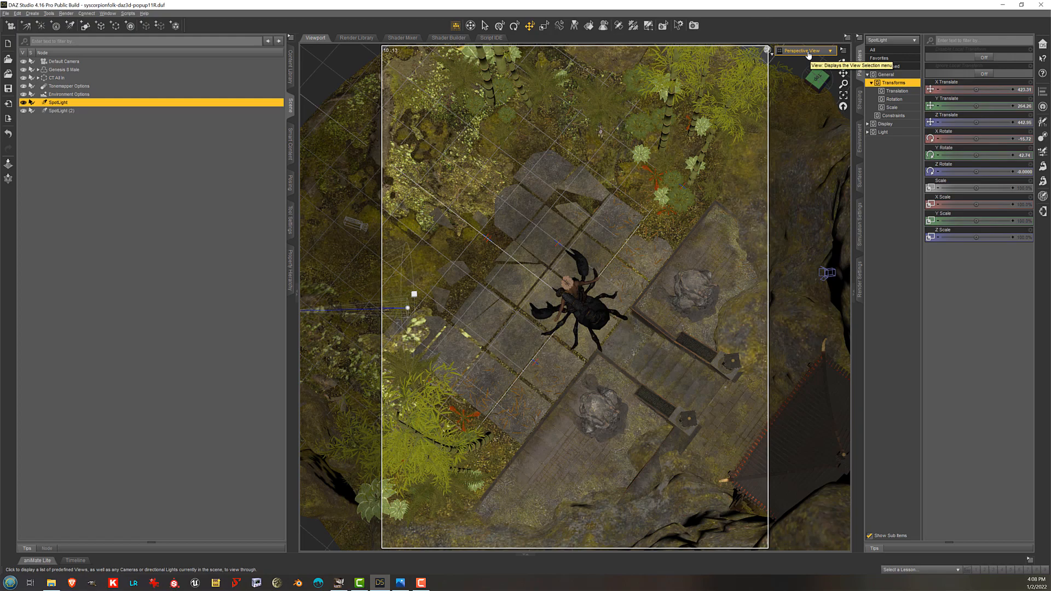
# Look through SpotLight and SpotLight (2) in turn, and return to Perspective View to examine both lights' placement from the front
pyautogui.click(808, 53)
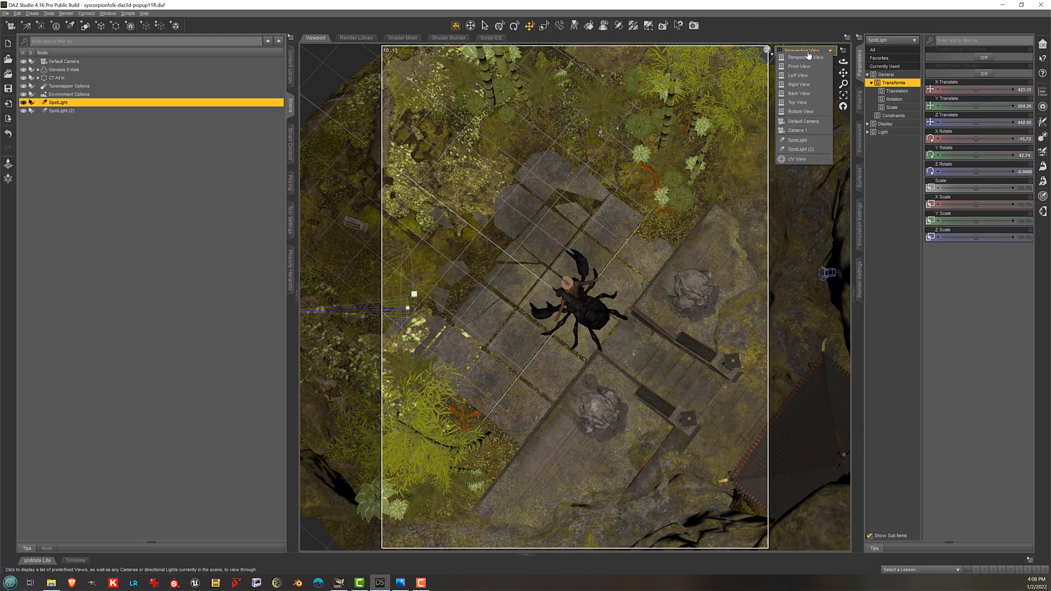
pyautogui.click(811, 140)
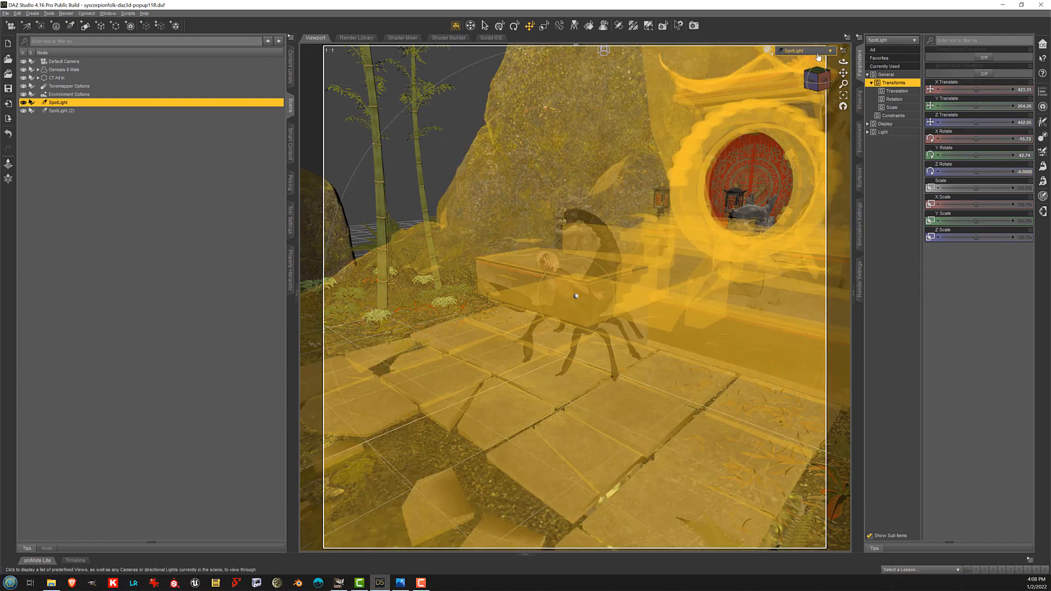
pyautogui.click(822, 52)
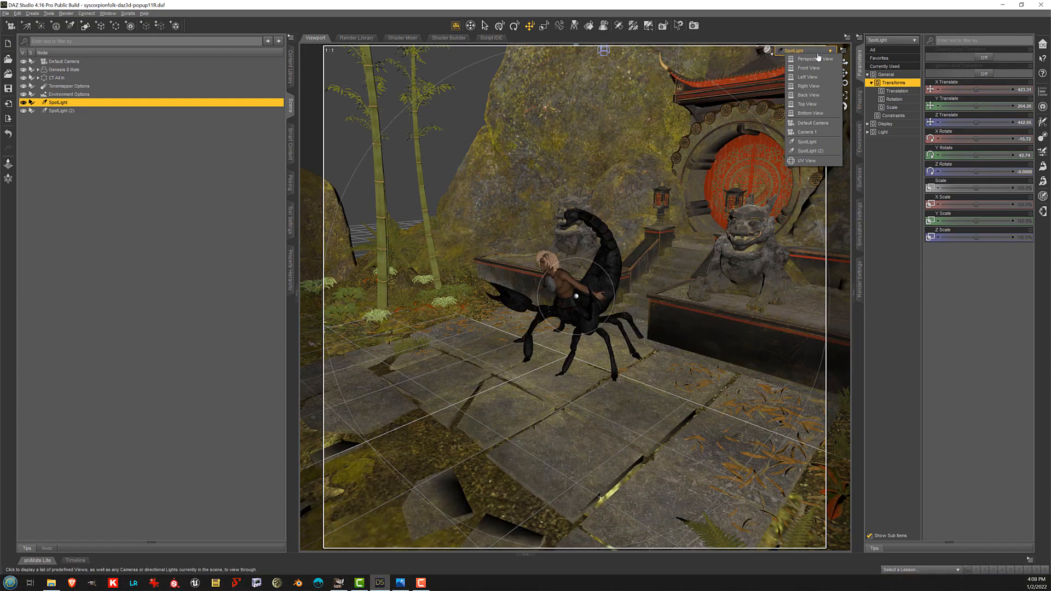
pyautogui.click(810, 151)
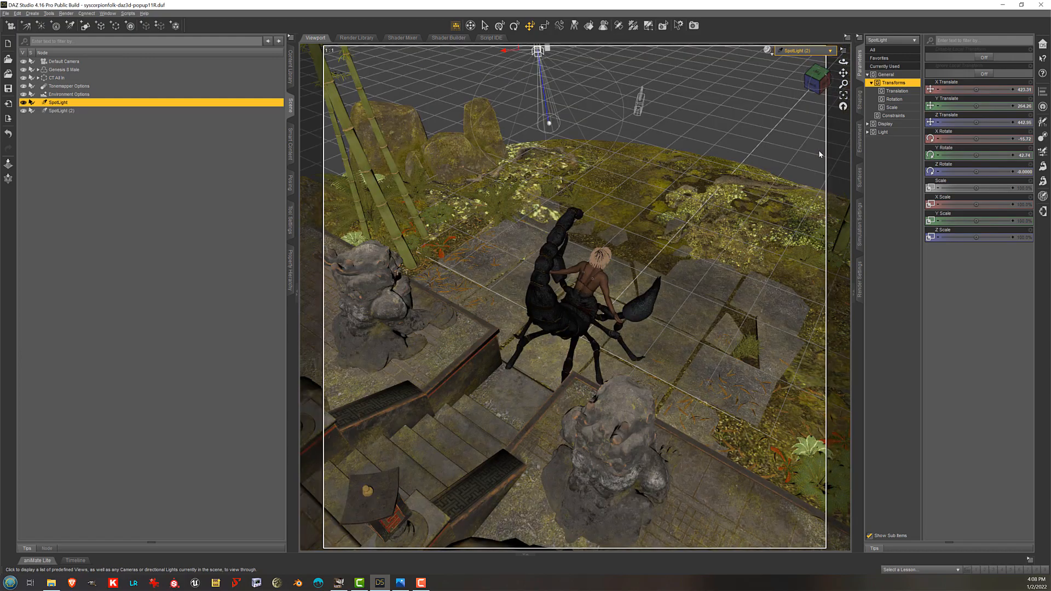
pyautogui.click(810, 51)
pyautogui.click(812, 55)
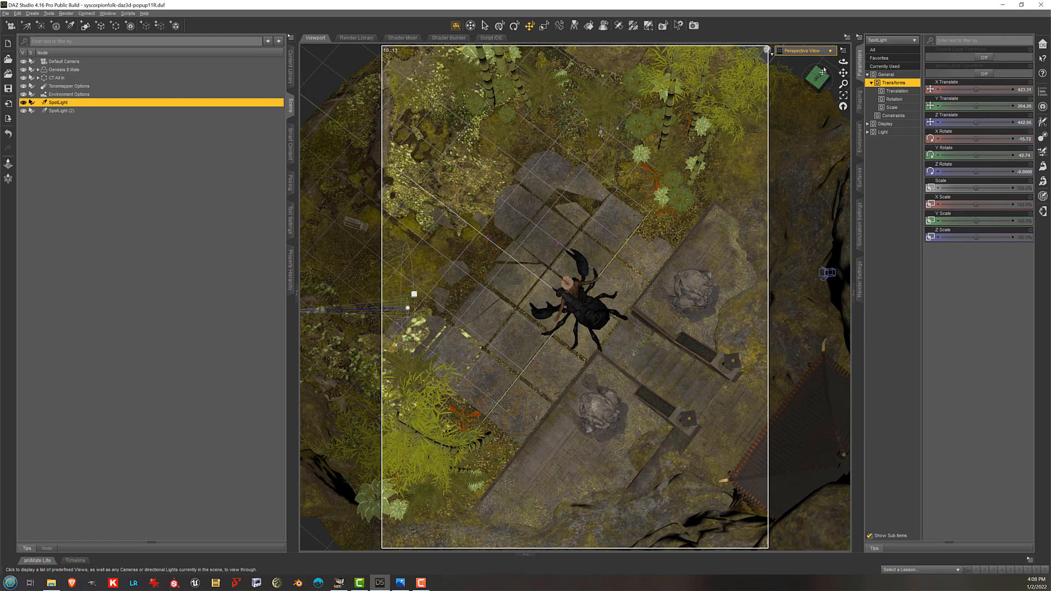
pyautogui.moveTo(844, 62); pyautogui.dragTo(868, 56)
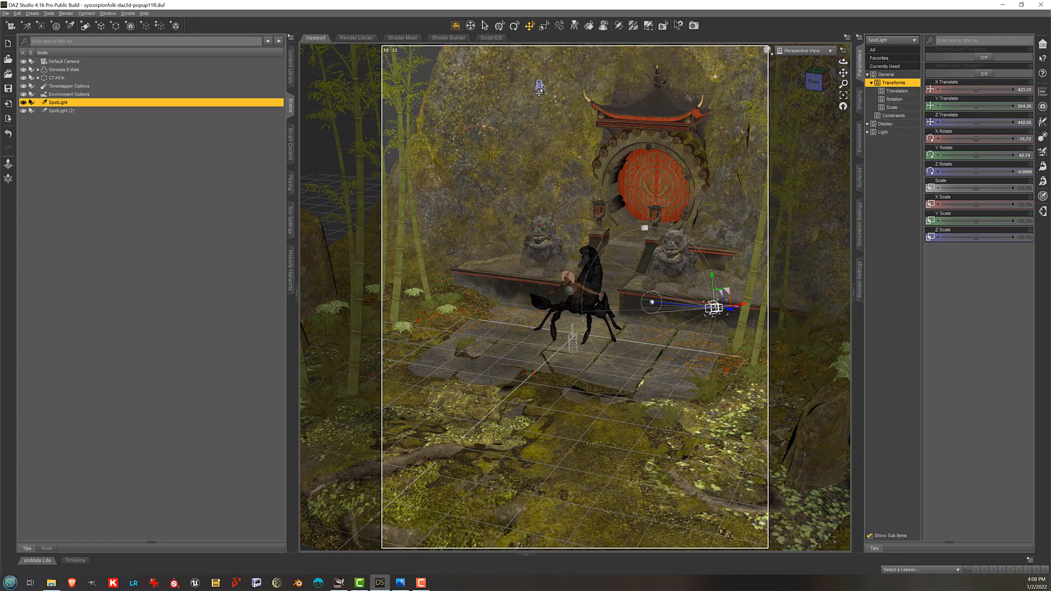
# Select SpotLight (2) above the scene and examine its light color and luminous flux without changing them
pyautogui.click(539, 88)
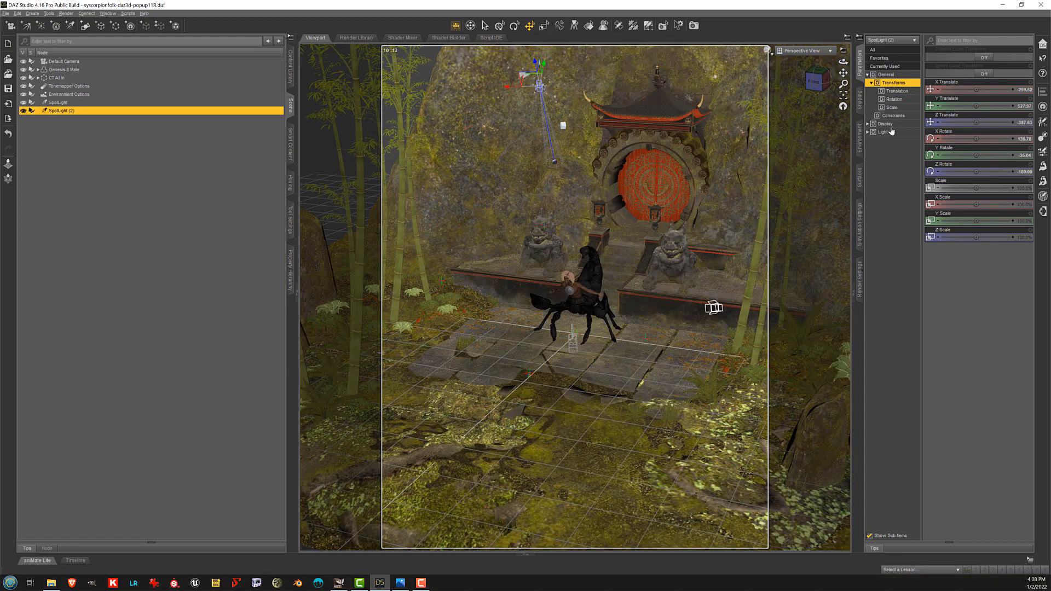
pyautogui.click(891, 132)
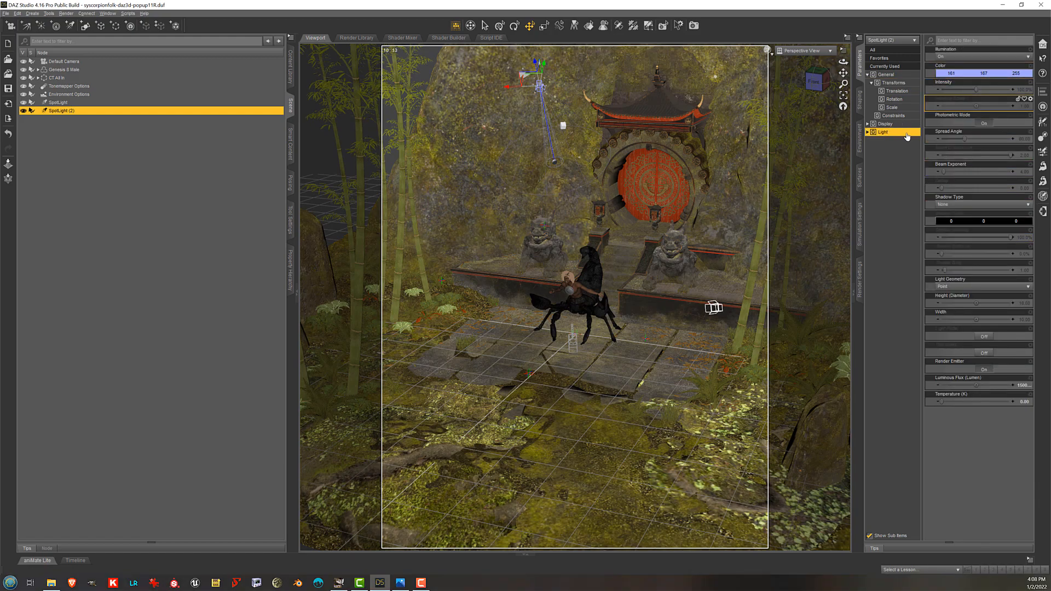
pyautogui.click(967, 77)
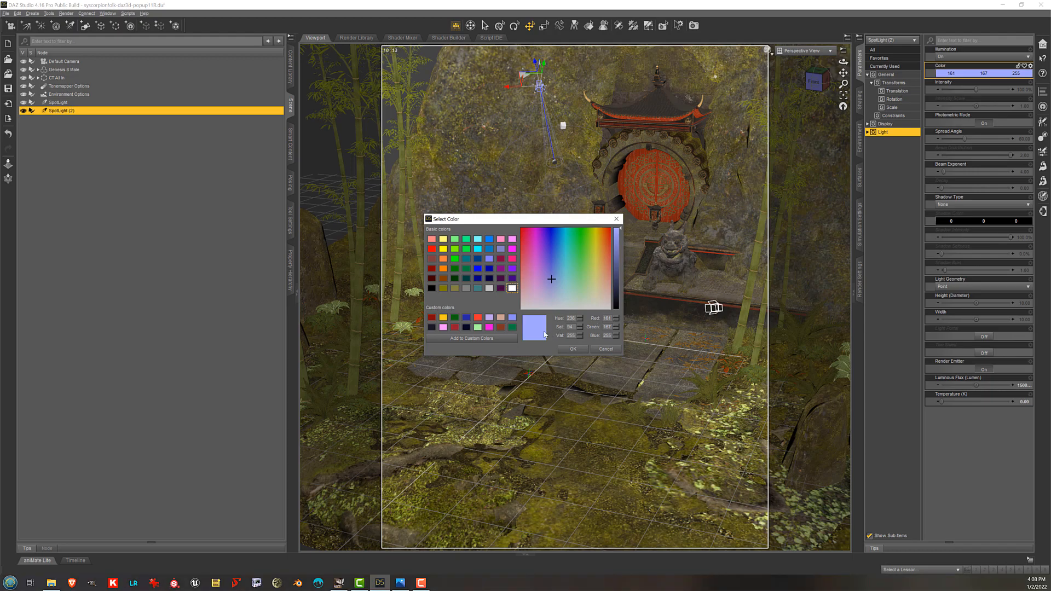
pyautogui.click(606, 348)
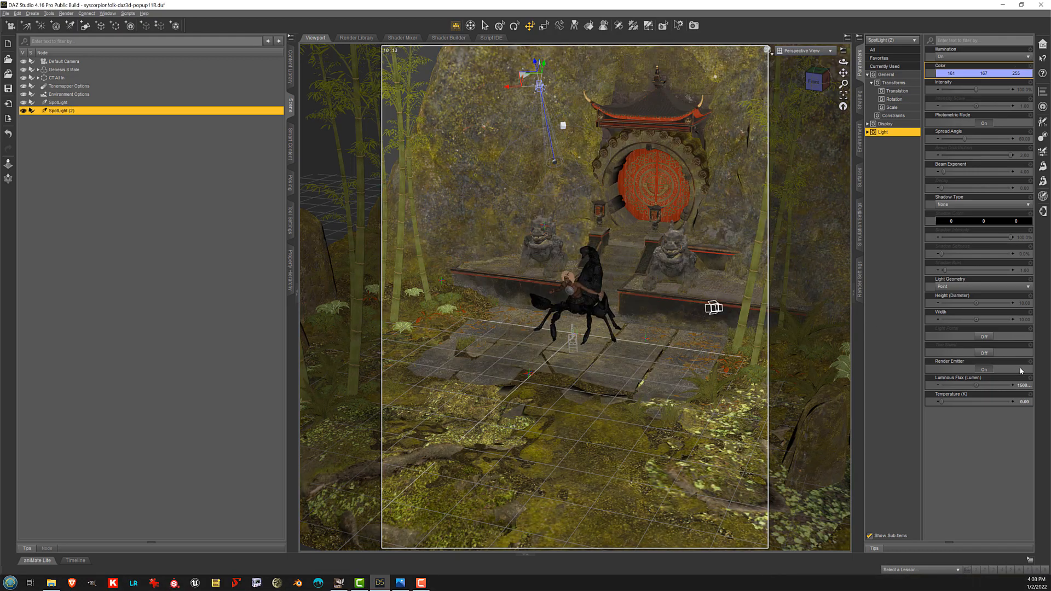
pyautogui.click(1025, 386)
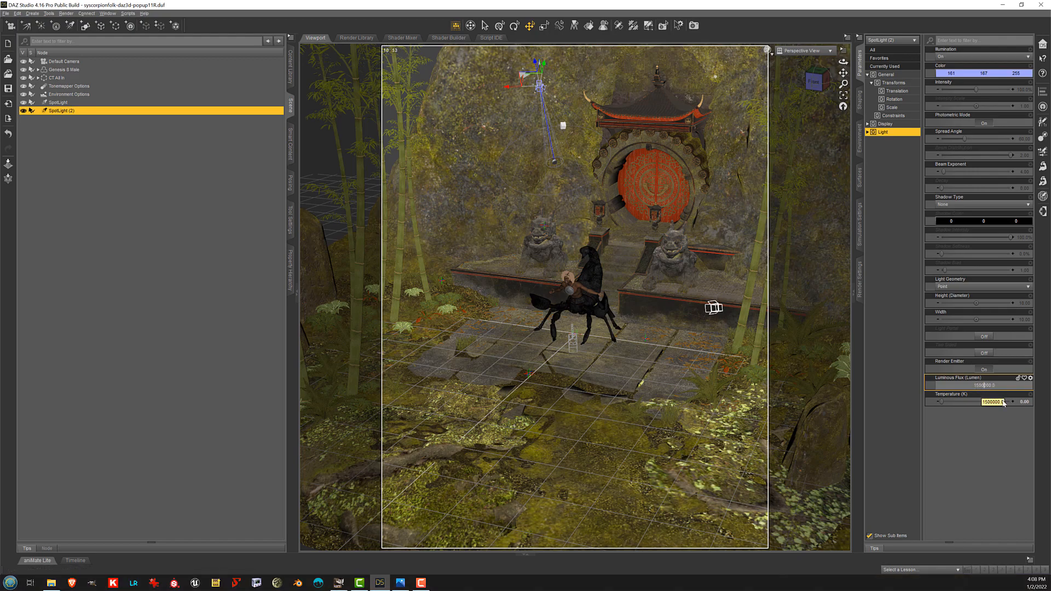
pyautogui.press('Return')
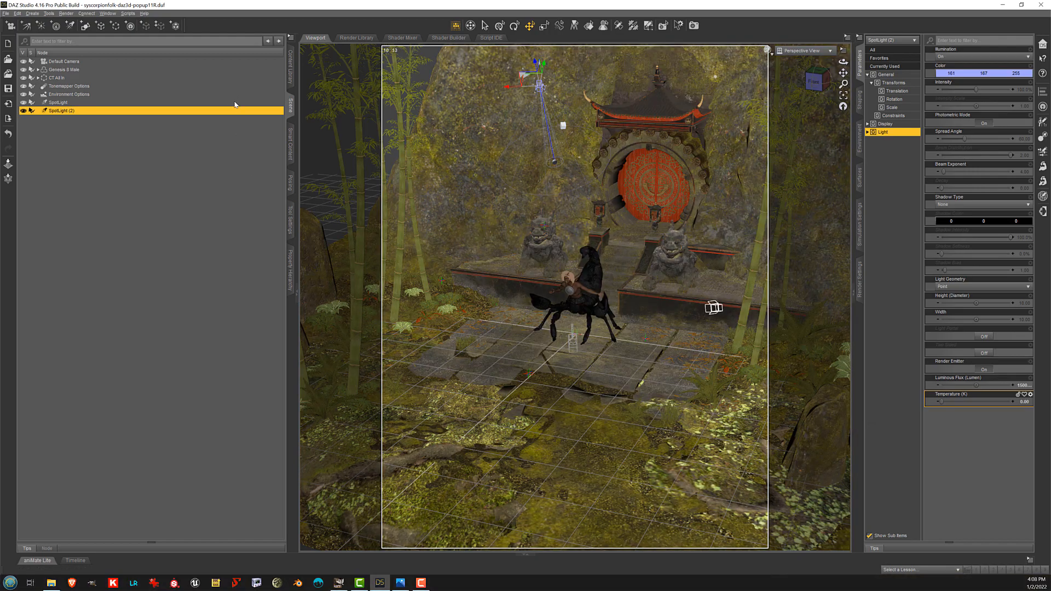
# Select SpotLight and examine its light parameters, including the color temperature
pyautogui.click(235, 102)
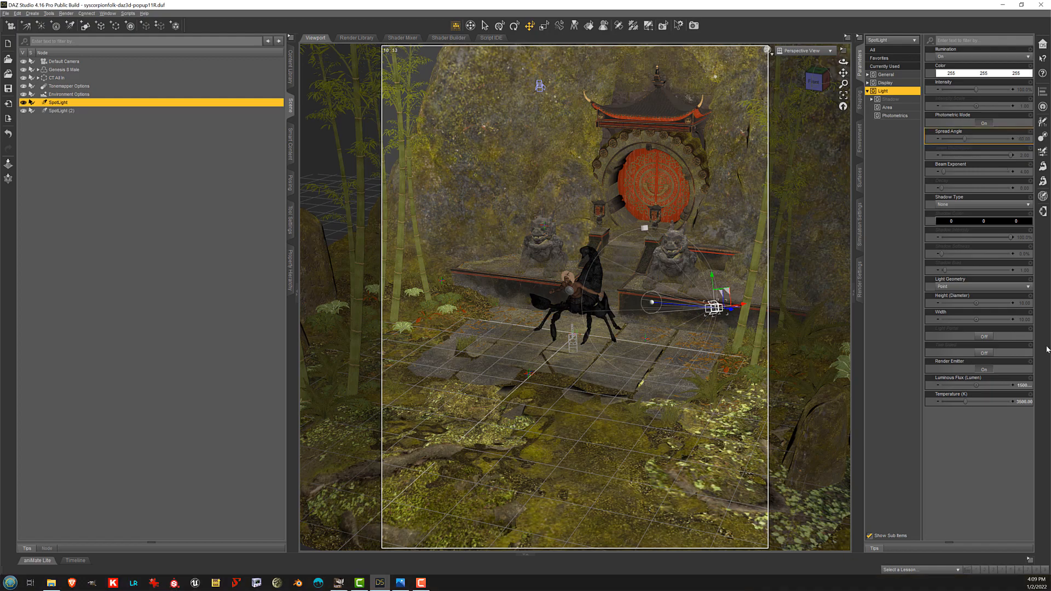
pyautogui.click(1020, 403)
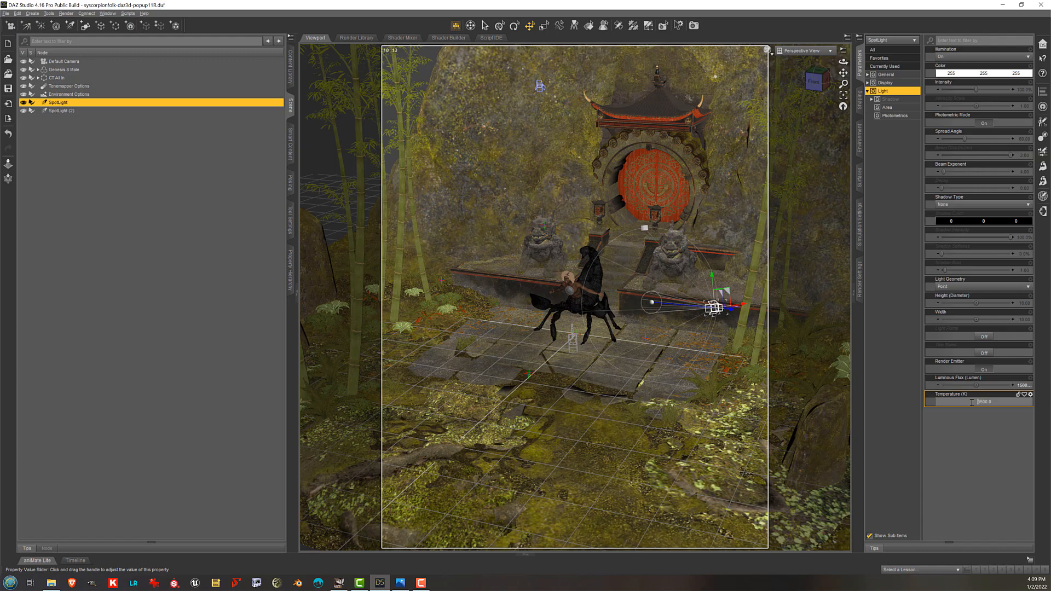
pyautogui.click(991, 428)
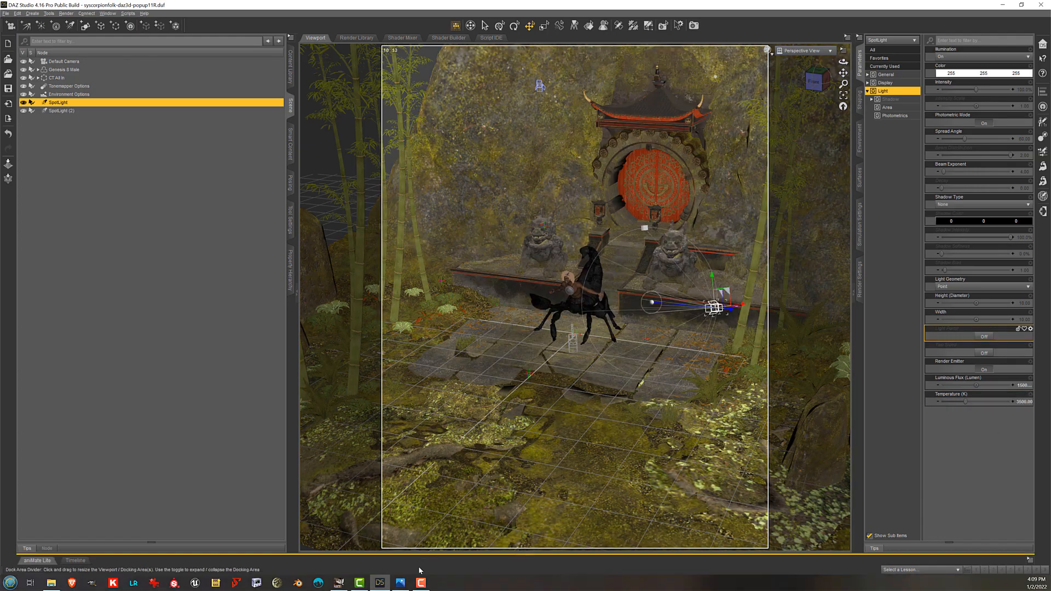
# Switch to Photos to view how the spotlights look in the scorpion render, and return to DAZ Studio
pyautogui.click(401, 583)
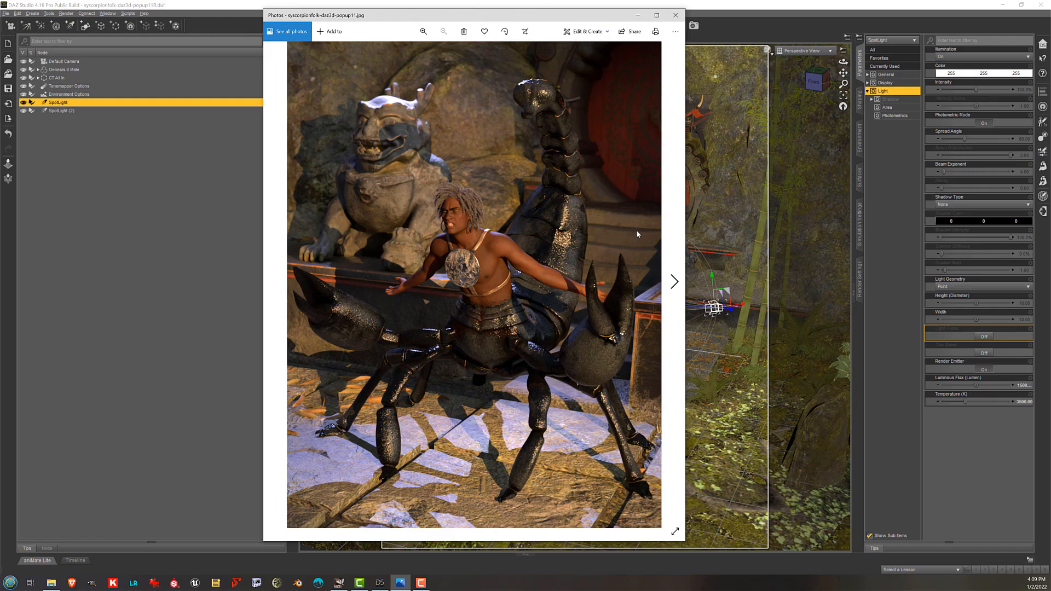
pyautogui.click(741, 5)
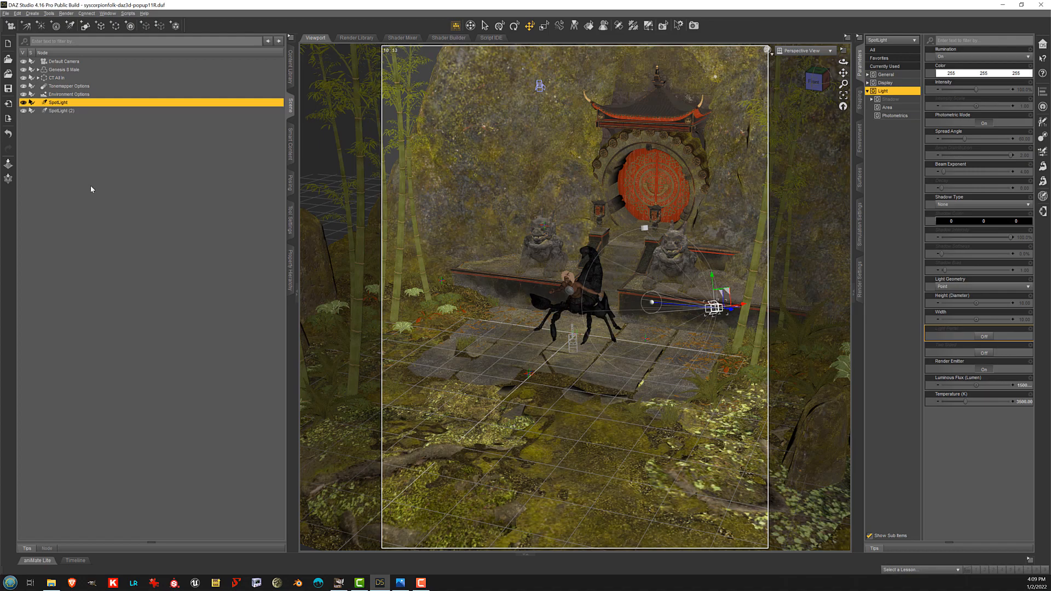
# Deselect the spotlight and look at the scorpion figure through the Default Camera
pyautogui.click(95, 177)
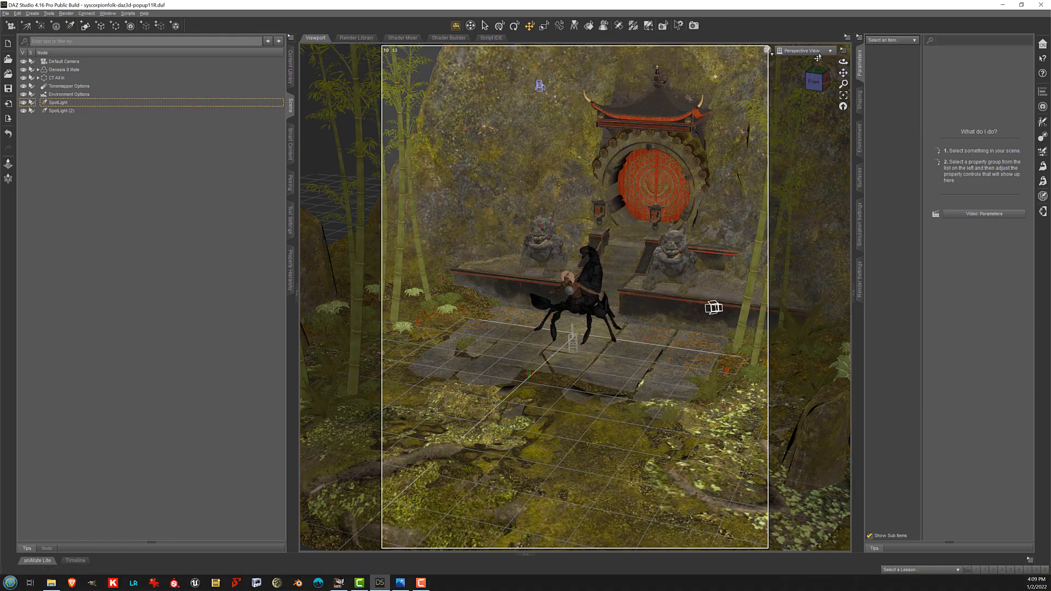
pyautogui.click(804, 51)
pyautogui.click(817, 123)
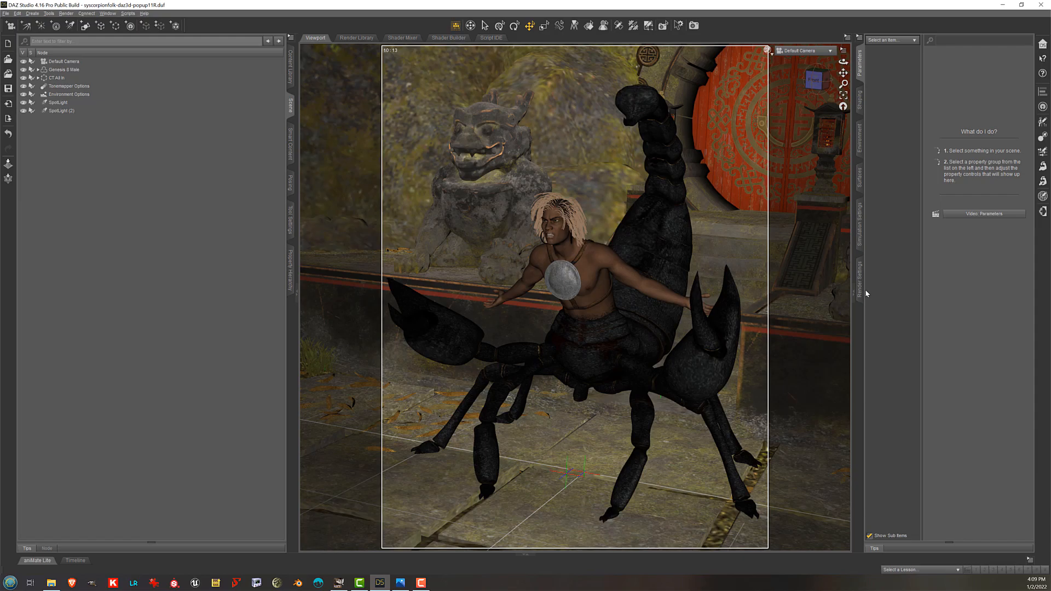
# Examine the advanced render settings' hardware devices and Beauty canvas, and the General render settings for image size and output
pyautogui.click(860, 282)
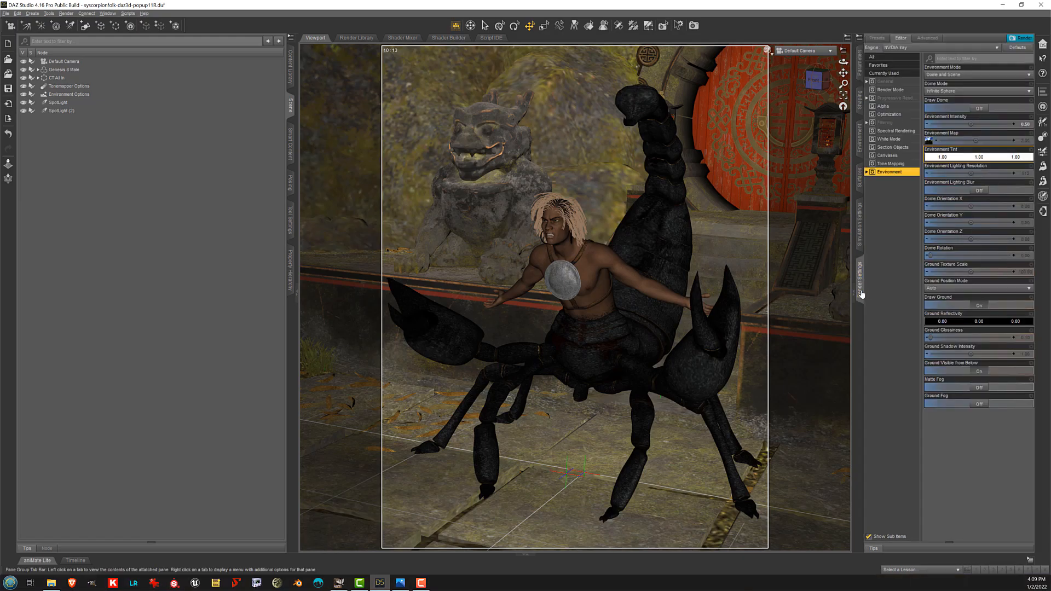
pyautogui.click(929, 38)
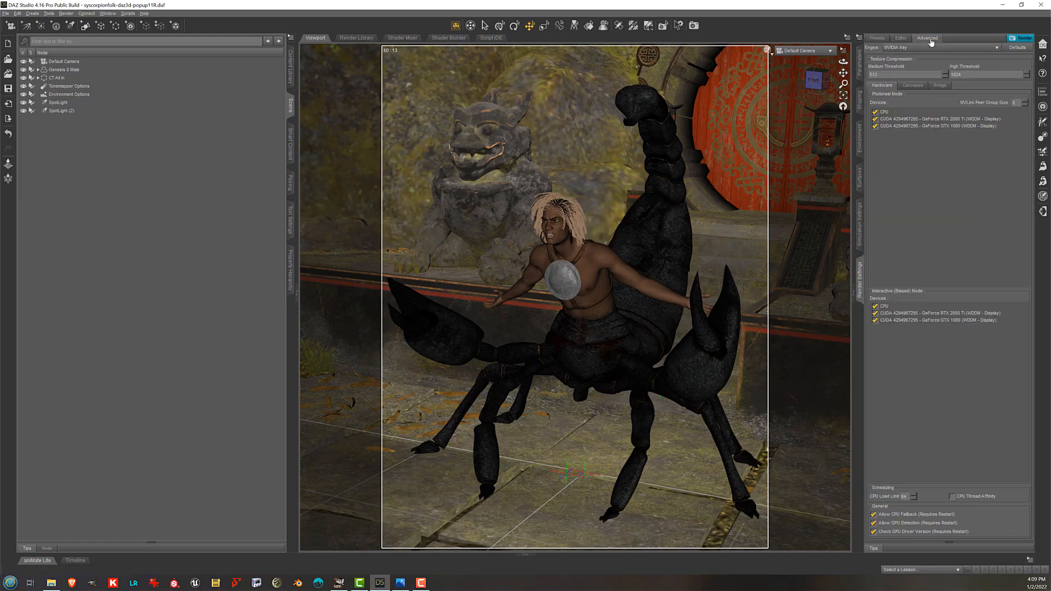
pyautogui.click(912, 85)
pyautogui.click(903, 104)
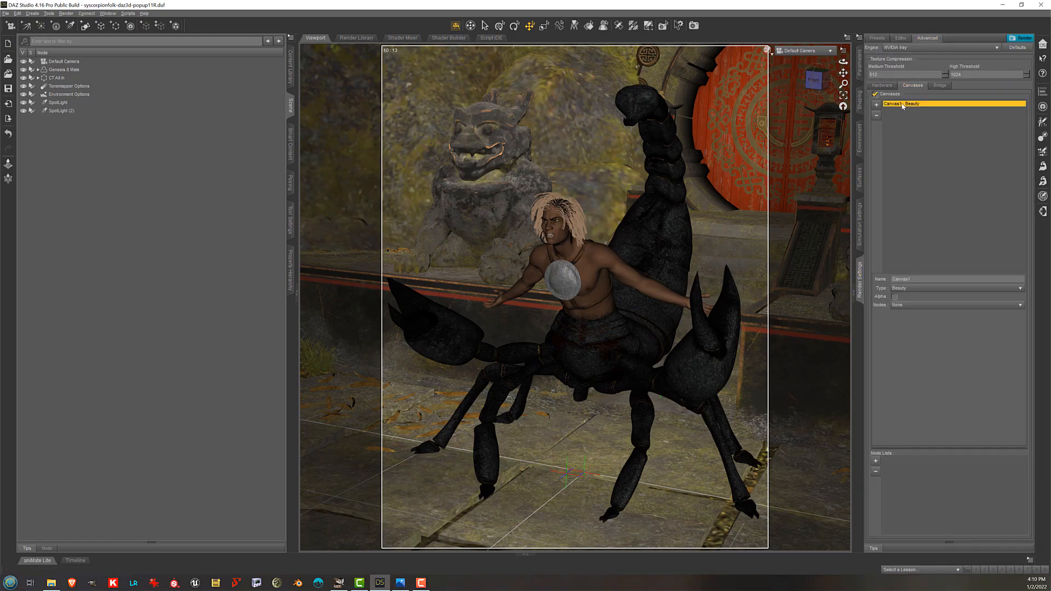
pyautogui.click(902, 39)
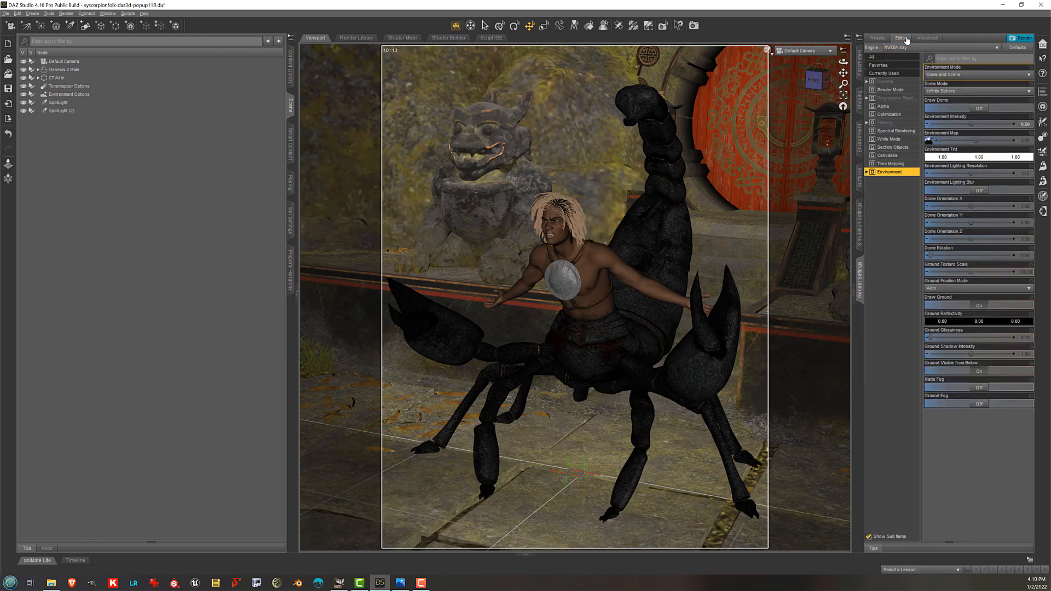
pyautogui.click(907, 82)
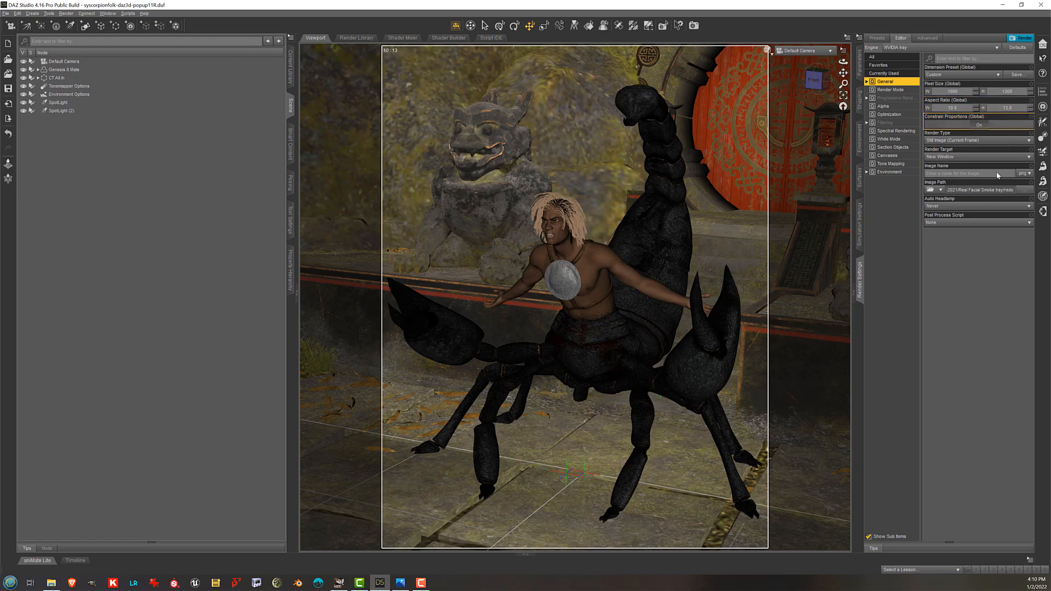
# Examine the Tone Mapping, Filtering, General and Environment render settings, and view the scorpion render in Photos before closing it
pyautogui.click(893, 164)
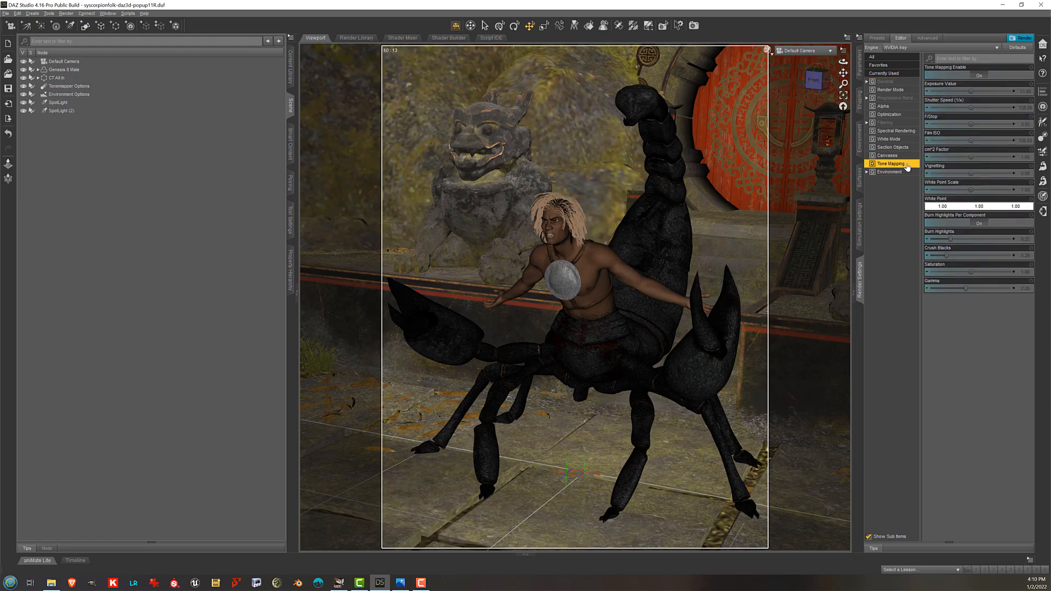
pyautogui.click(909, 125)
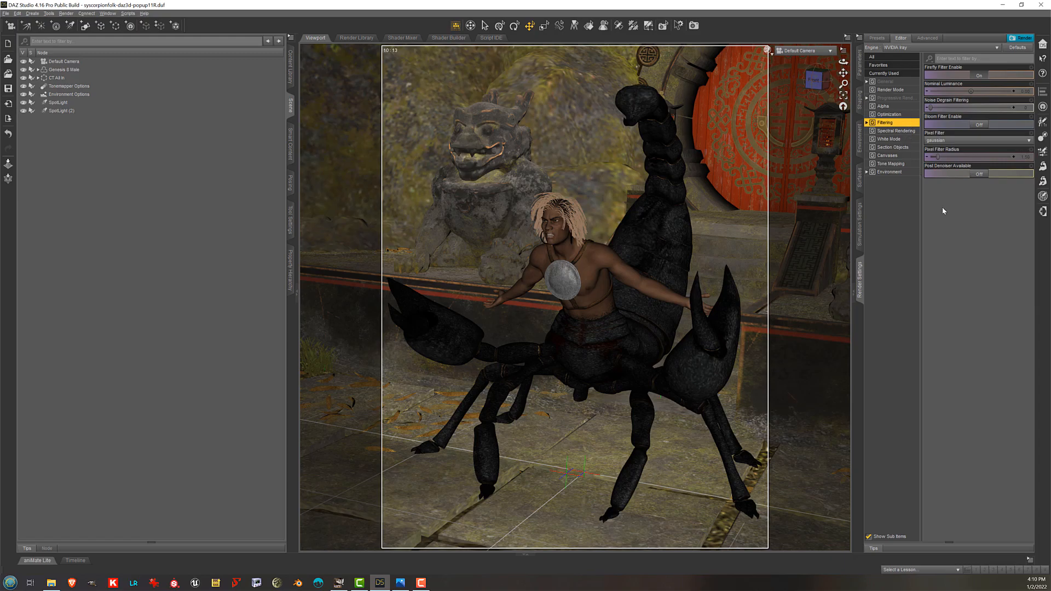
pyautogui.click(903, 82)
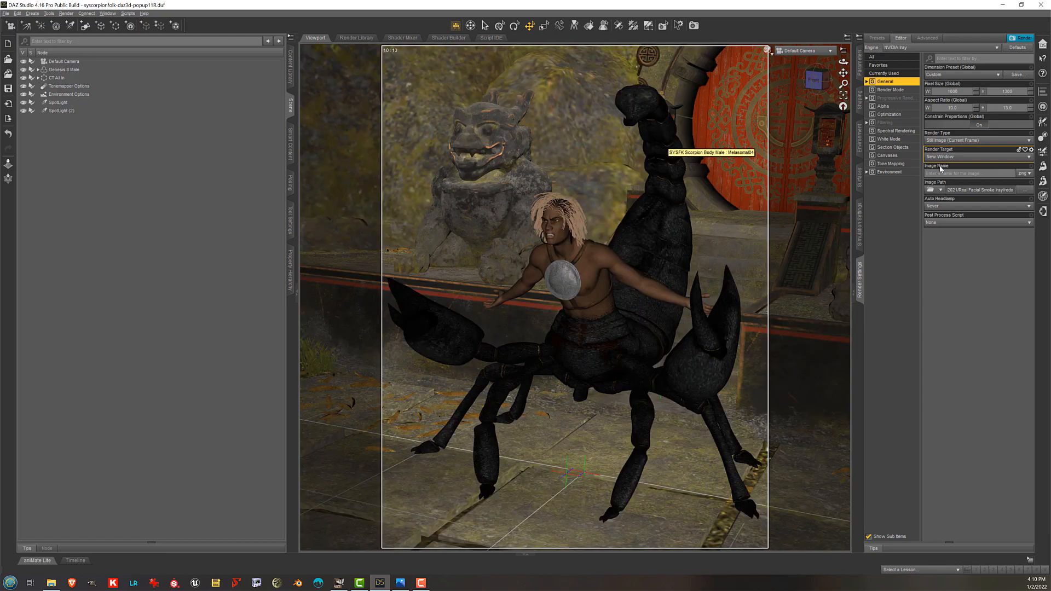
pyautogui.click(906, 172)
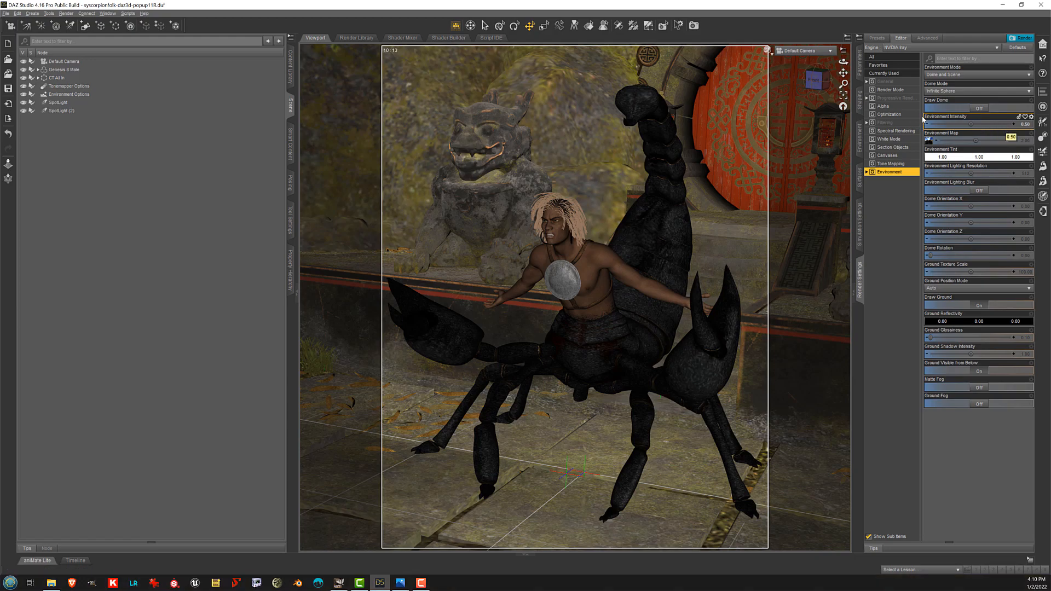
pyautogui.click(401, 583)
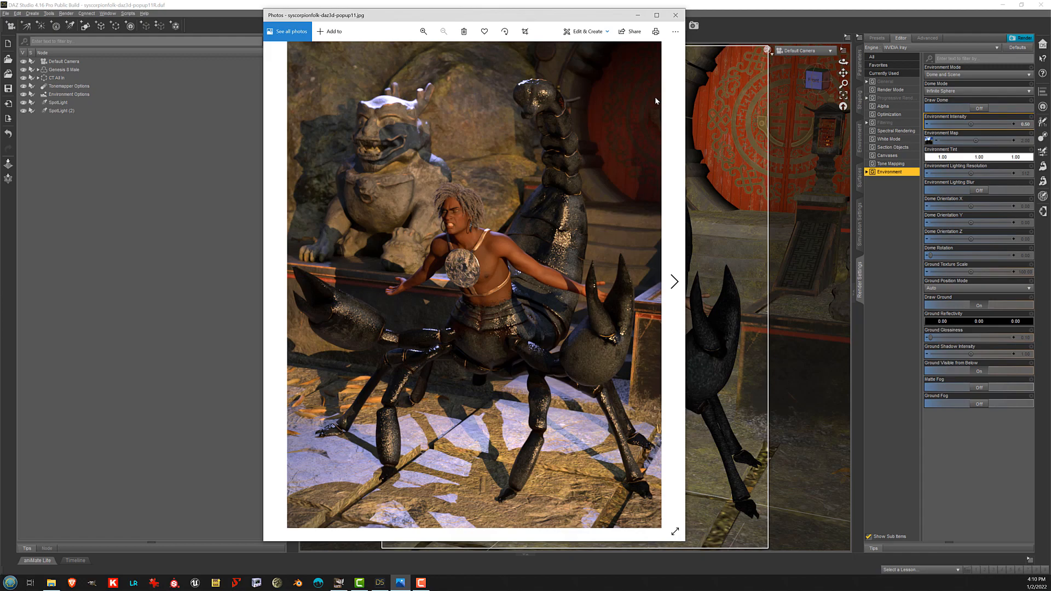
pyautogui.click(676, 16)
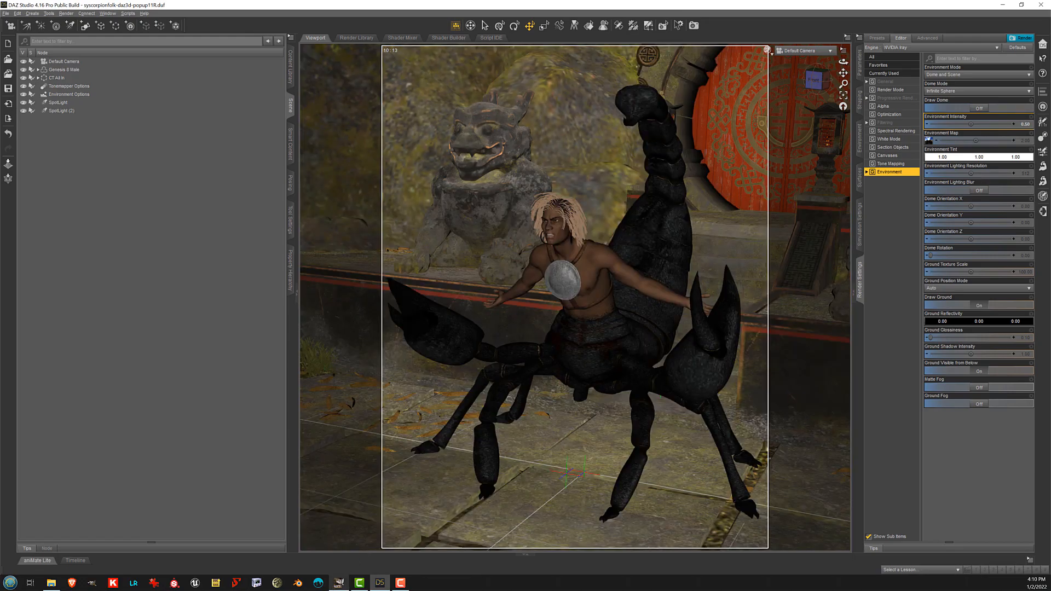
# Switch to GIMP, keep the Beauty canvas image open, and undo its last exposure adjustment
pyautogui.click(339, 582)
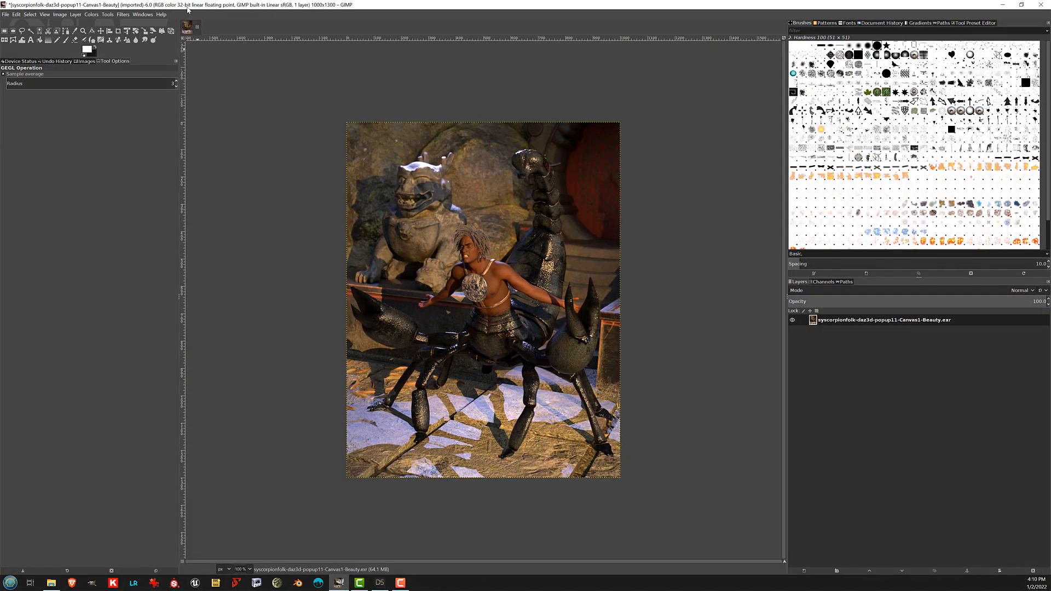
pyautogui.click(197, 26)
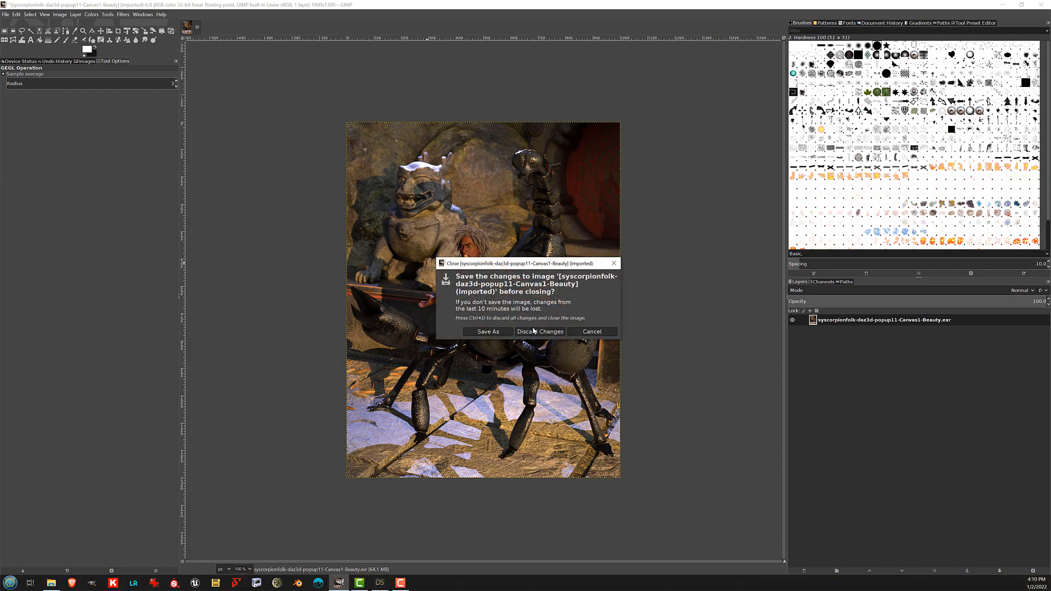
pyautogui.click(592, 332)
pyautogui.hotkey('ctrl', 'z')
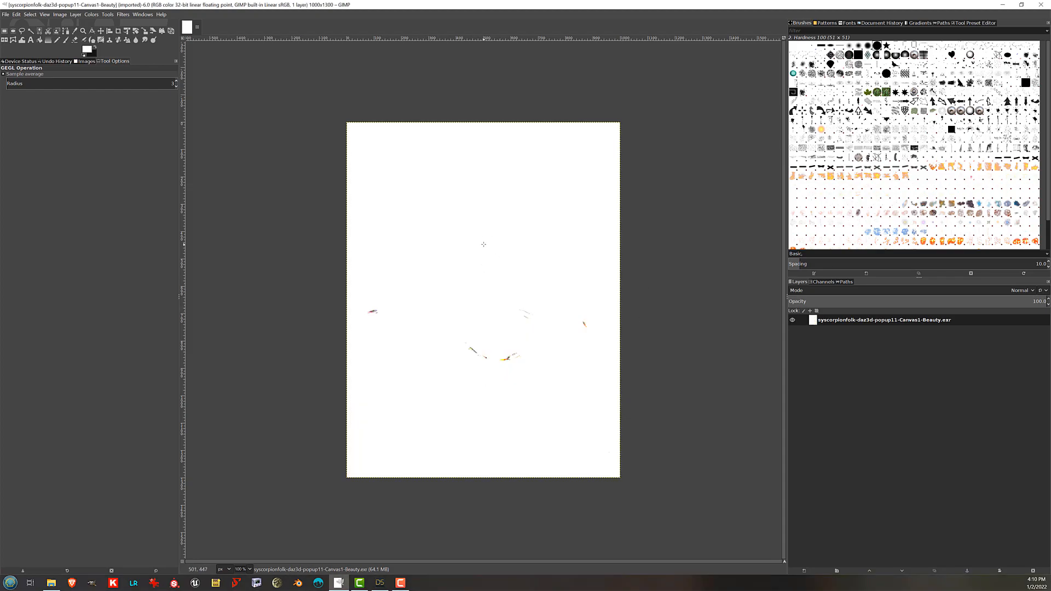
# Apply an Exposure adjustment of -14 to the Beauty canvas image, leaving the black level at 0
pyautogui.click(90, 14)
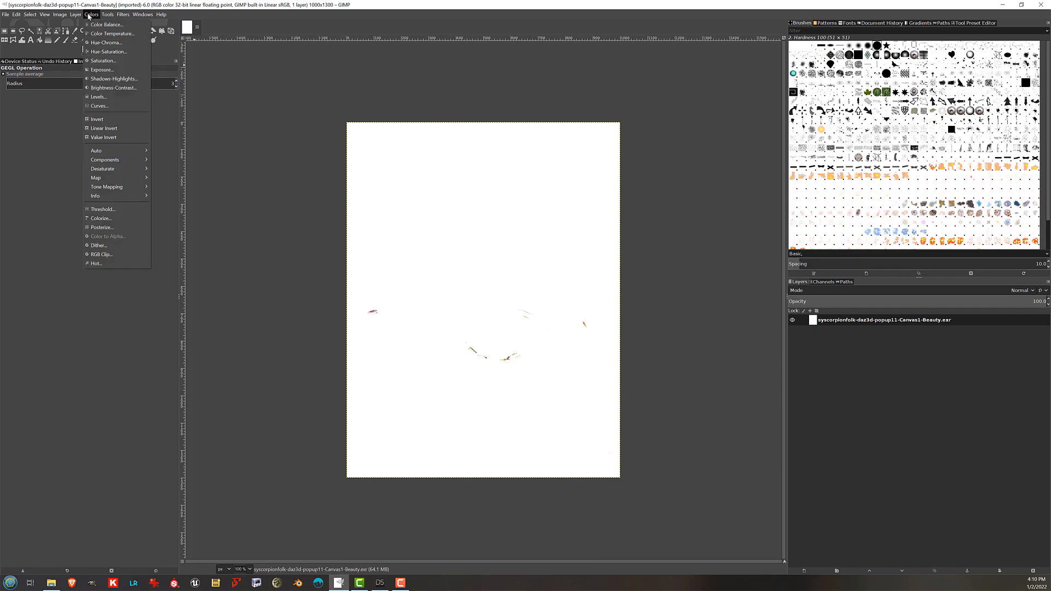
pyautogui.click(114, 69)
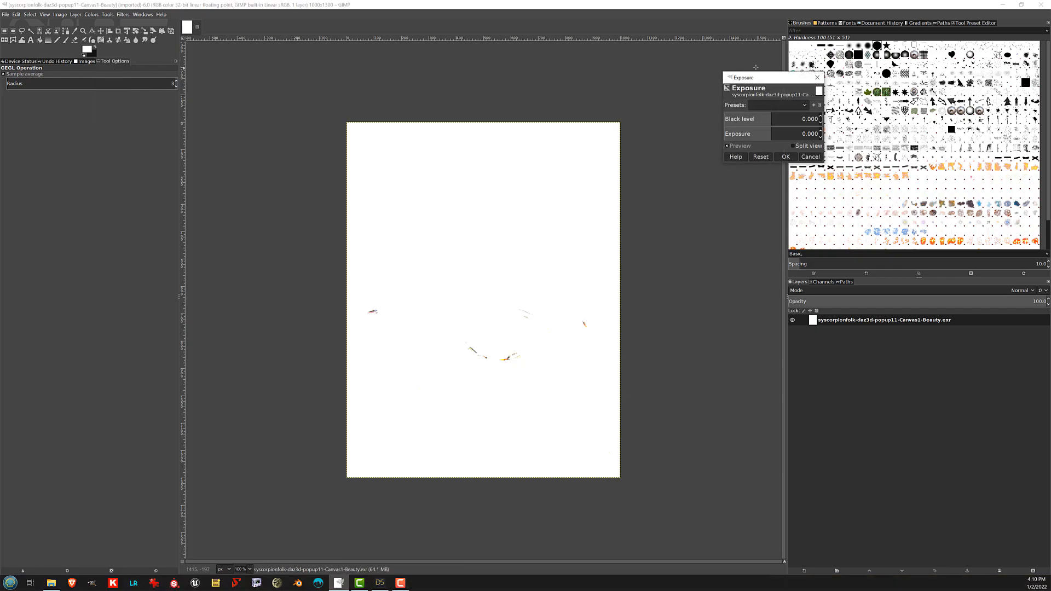
pyautogui.moveTo(762, 84); pyautogui.dragTo(704, 93)
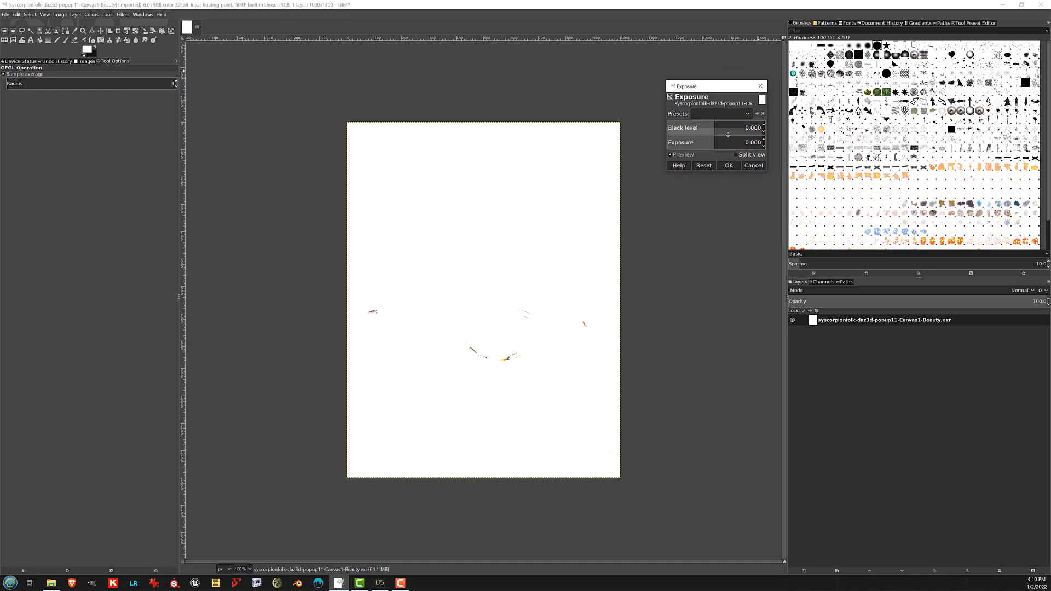
pyautogui.click(743, 143)
pyautogui.write('-14')
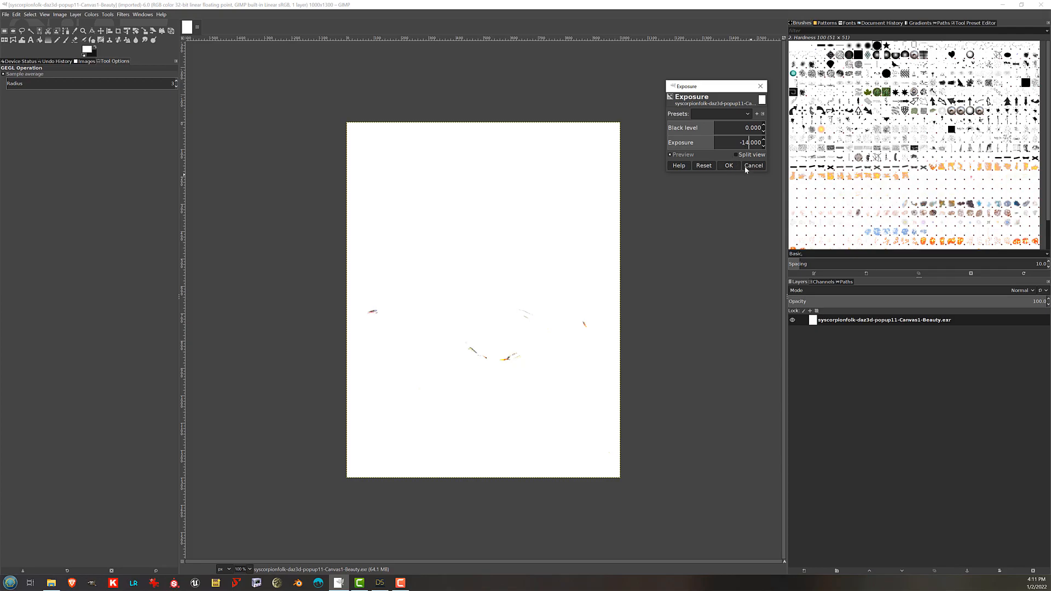
pyautogui.click(731, 128)
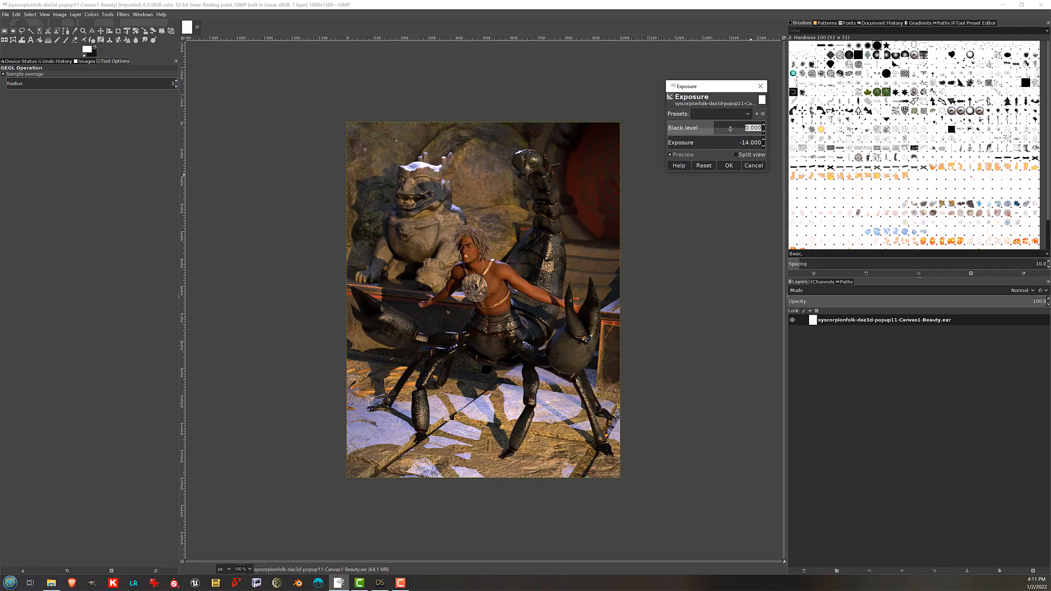
pyautogui.click(730, 166)
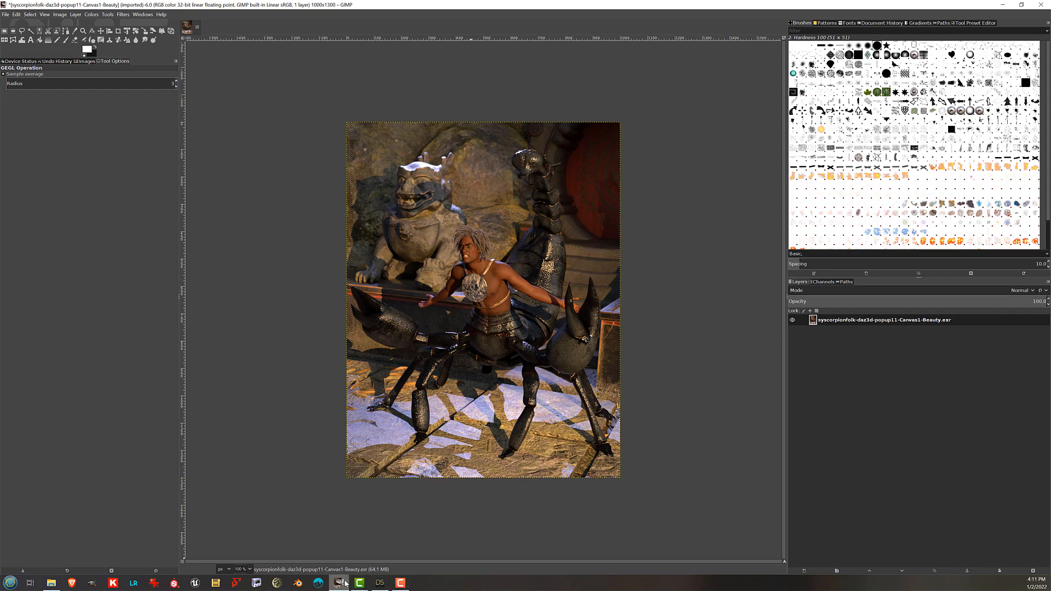
# Switch to DAZ Studio, examine the currently used expression parameters of the figure's Head, deselect it, and compare with the render in GIMP
pyautogui.click(345, 584)
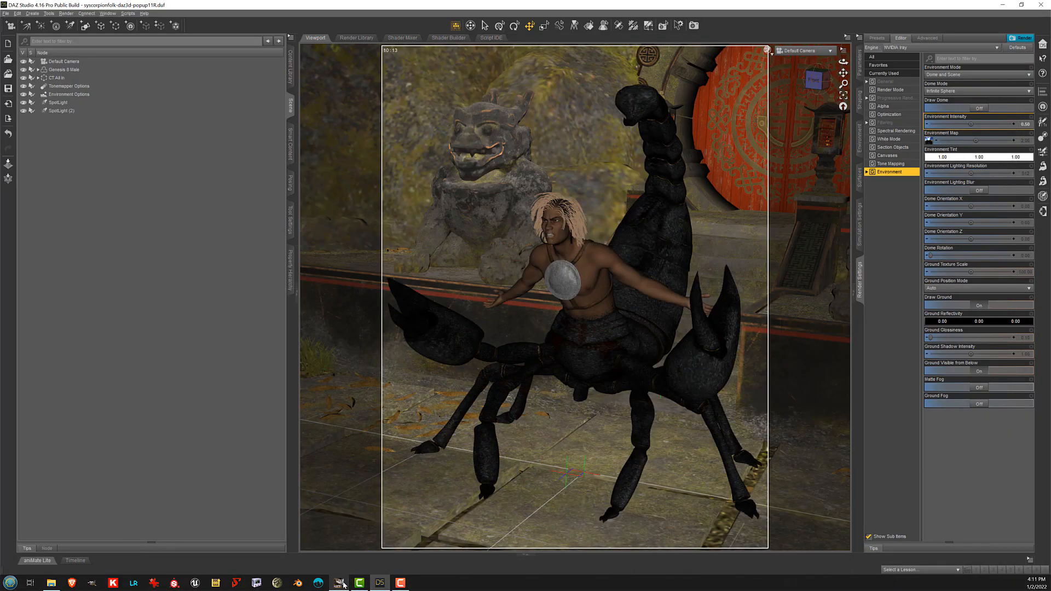
pyautogui.click(345, 584)
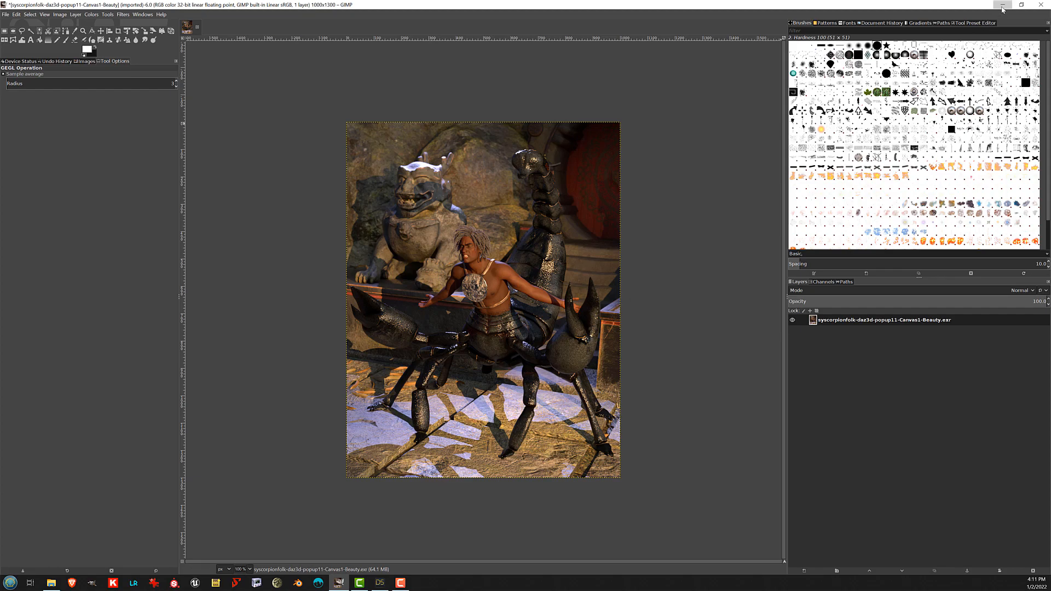
pyautogui.click(1003, 4)
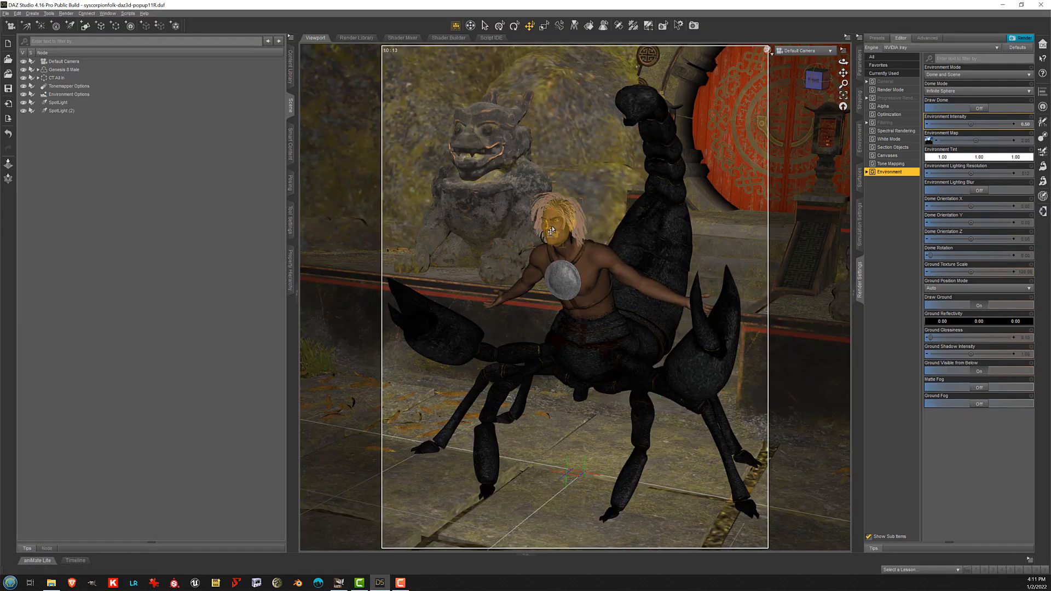
pyautogui.click(567, 225)
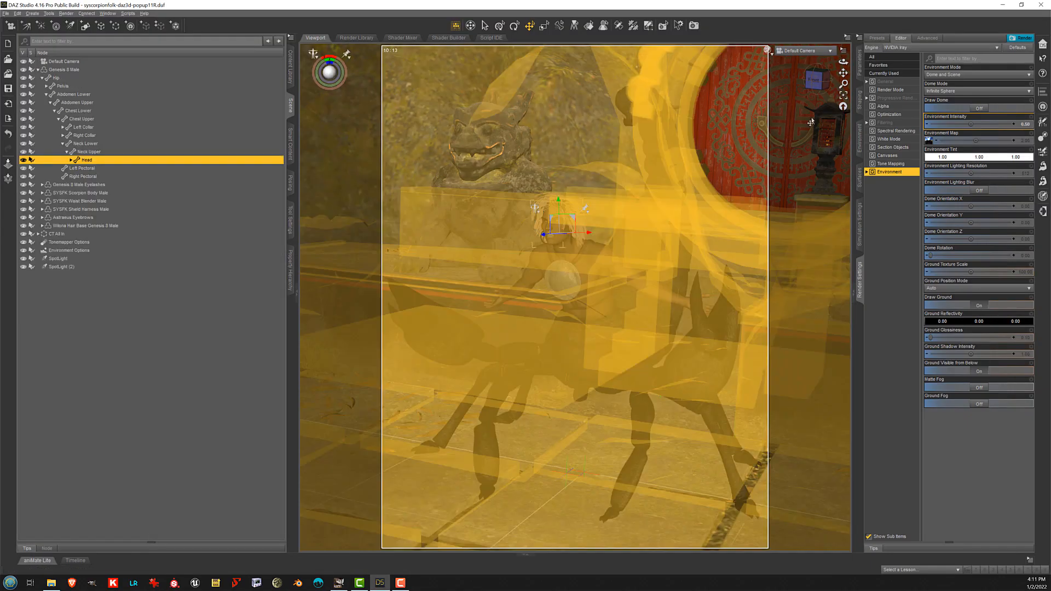
pyautogui.click(861, 74)
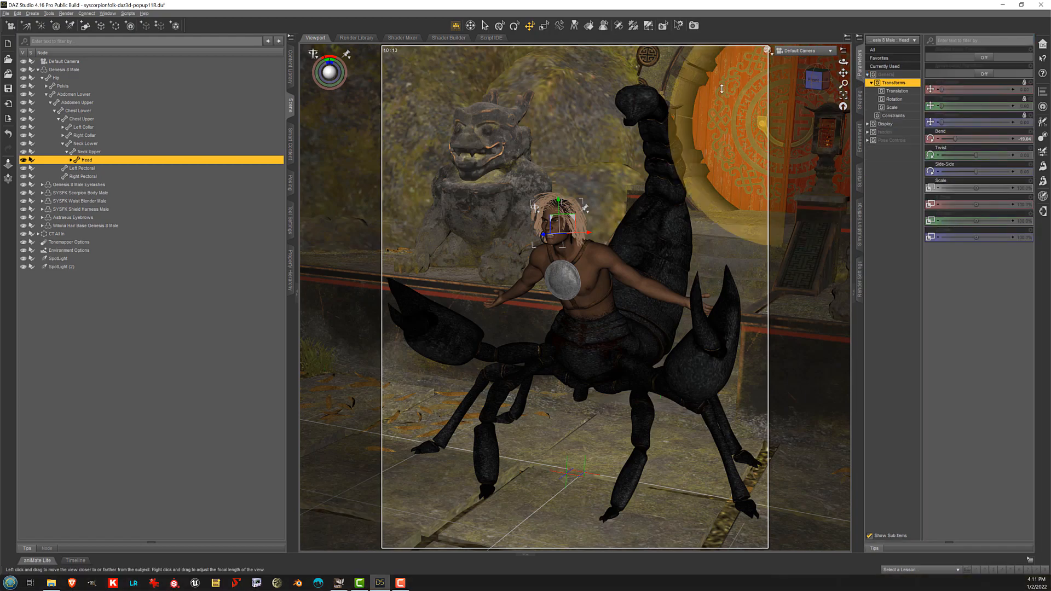
pyautogui.click(903, 143)
pyautogui.click(904, 67)
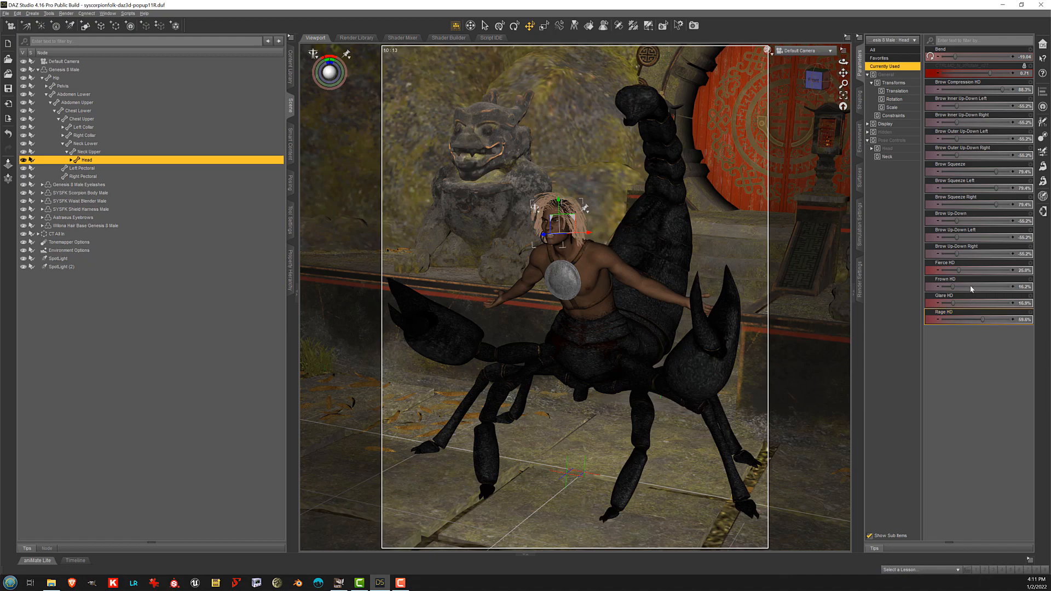
pyautogui.moveTo(972, 280)
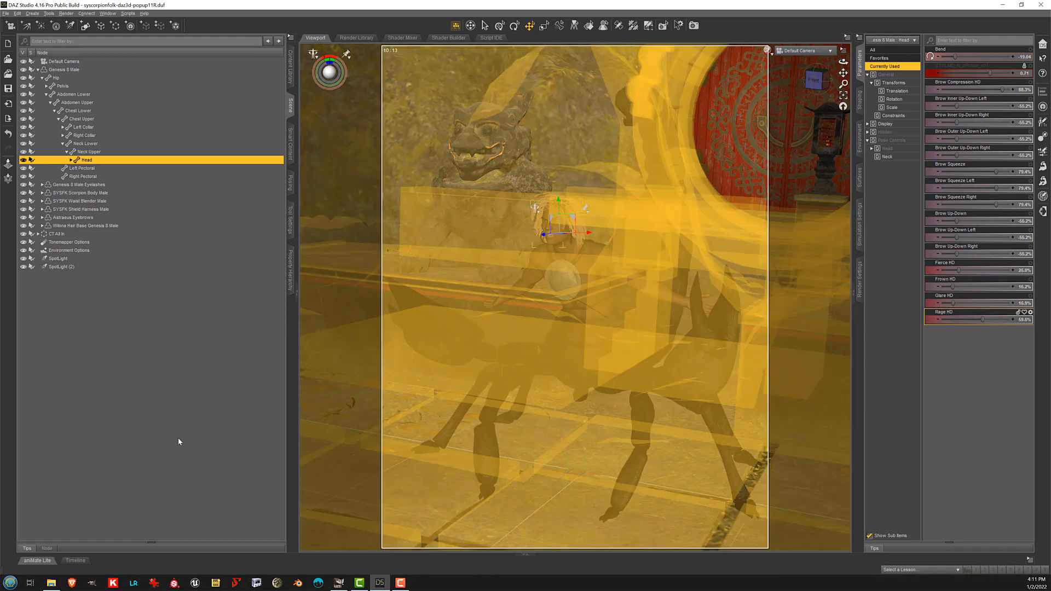
pyautogui.click(141, 418)
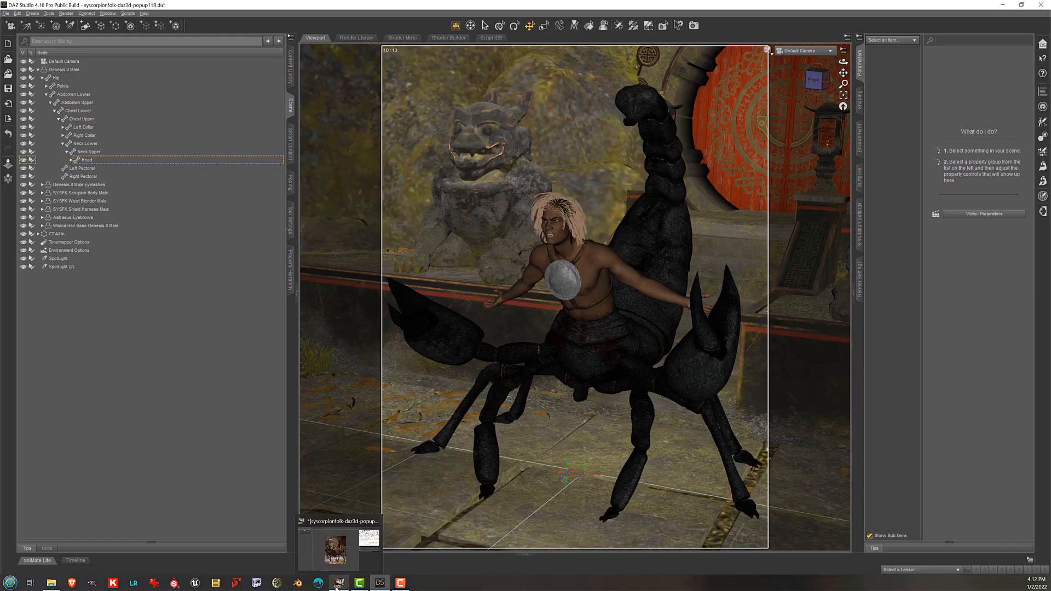
pyautogui.click(338, 585)
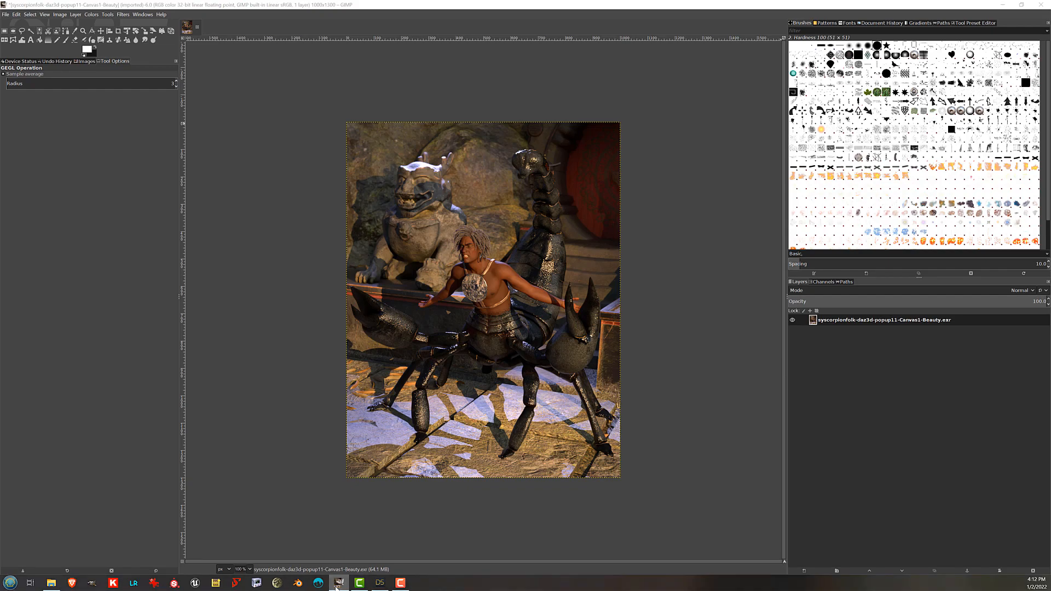
pyautogui.click(338, 584)
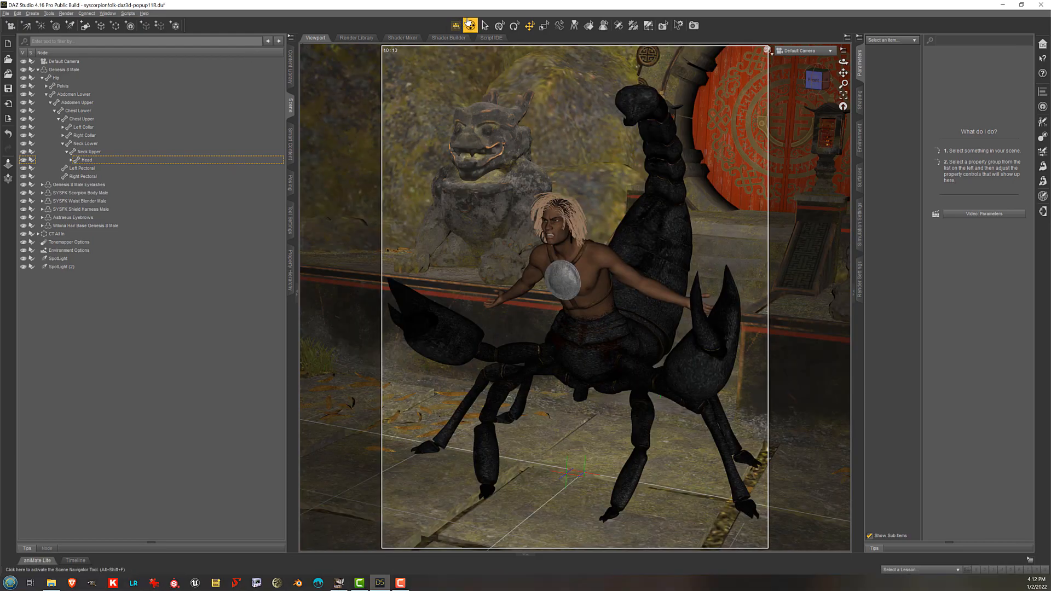
# Activate the Spot Render tool, show its tool settings, and set it to render to the Viewport
pyautogui.click(663, 27)
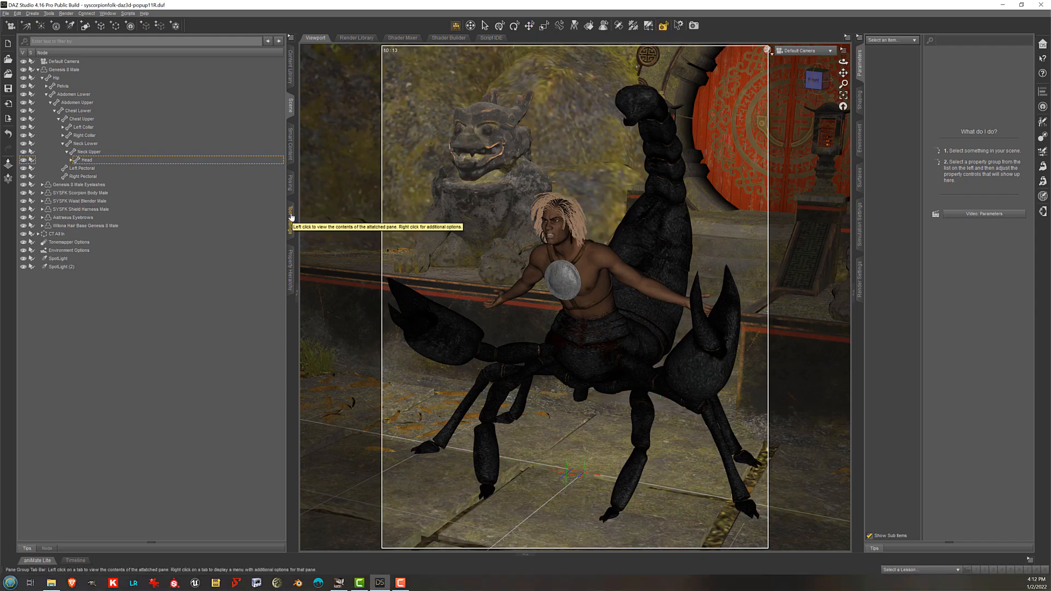
pyautogui.click(108, 13)
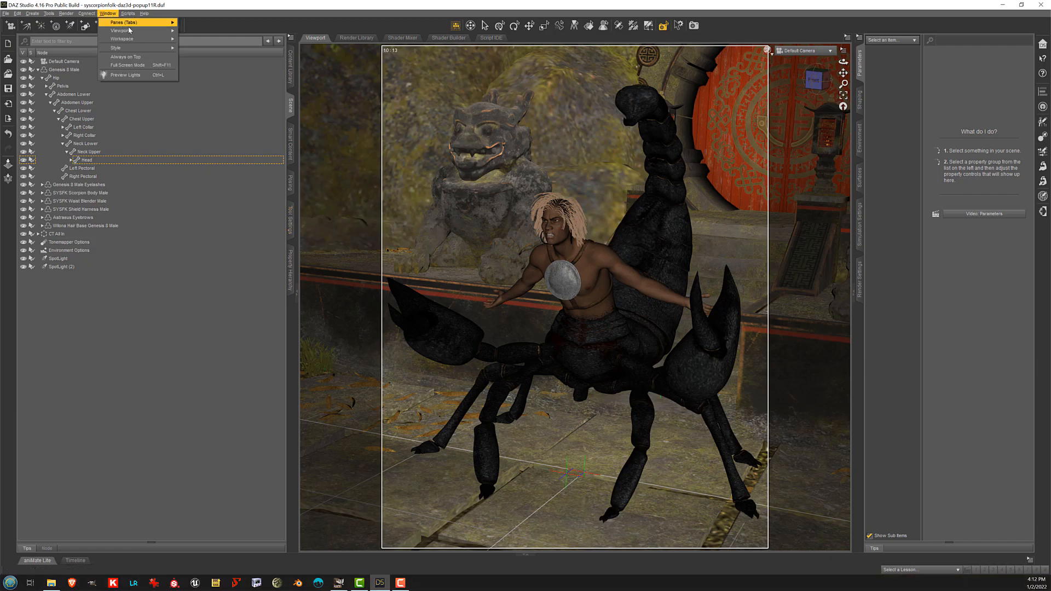
pyautogui.moveTo(124, 23)
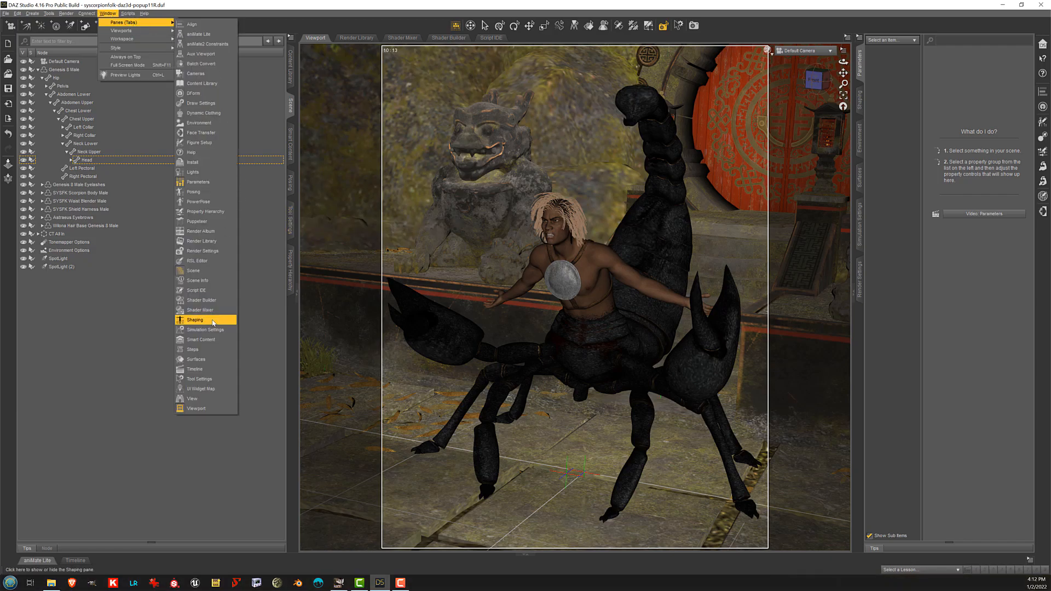
pyautogui.click(207, 380)
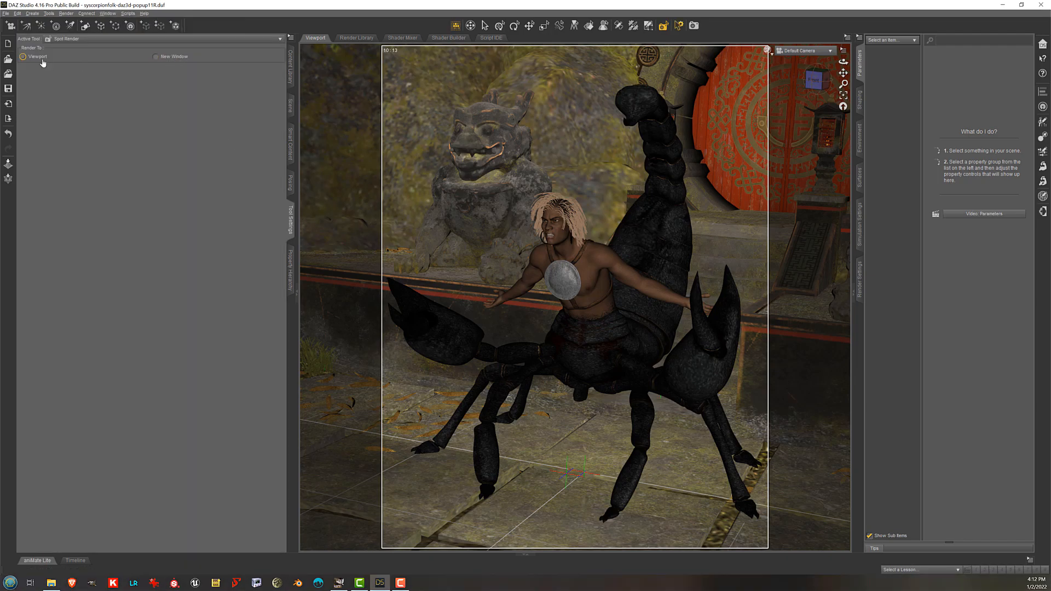
pyautogui.click(180, 58)
pyautogui.click(38, 56)
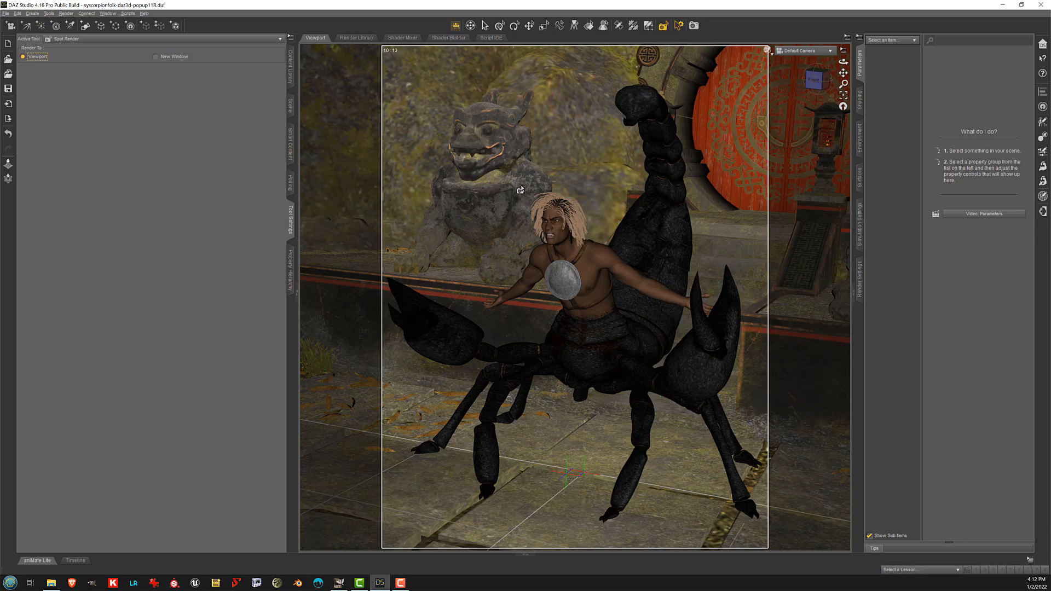
# Spot render the area around the figure's head in the viewport, and compare it with the image in GIMP
pyautogui.moveTo(525, 186)
pyautogui.mouseDown()
pyautogui.moveTo(595, 249)
pyautogui.moveTo(594, 261)
pyautogui.mouseUp()
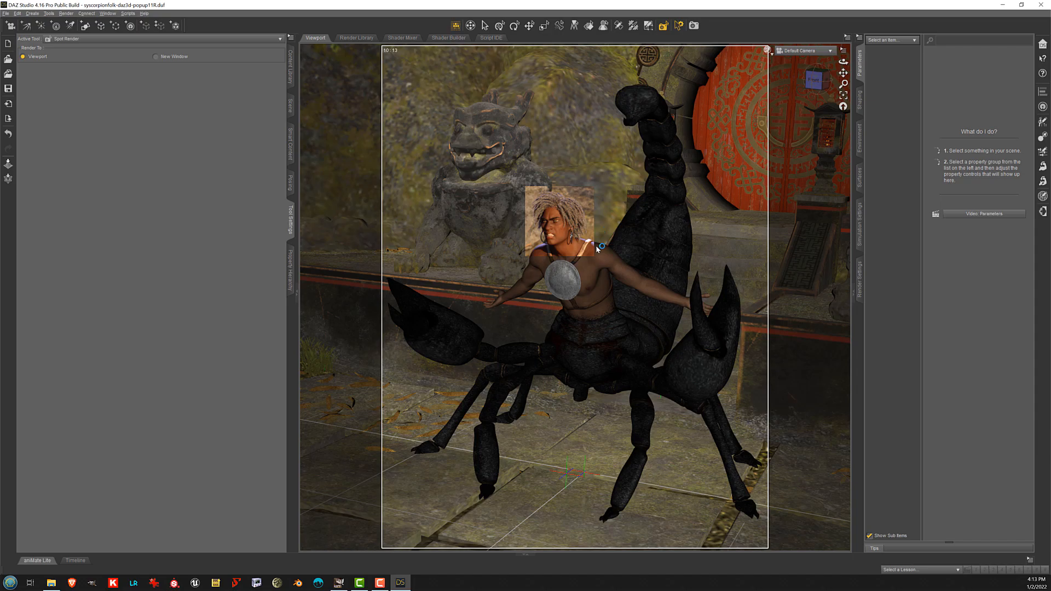
pyautogui.click(398, 584)
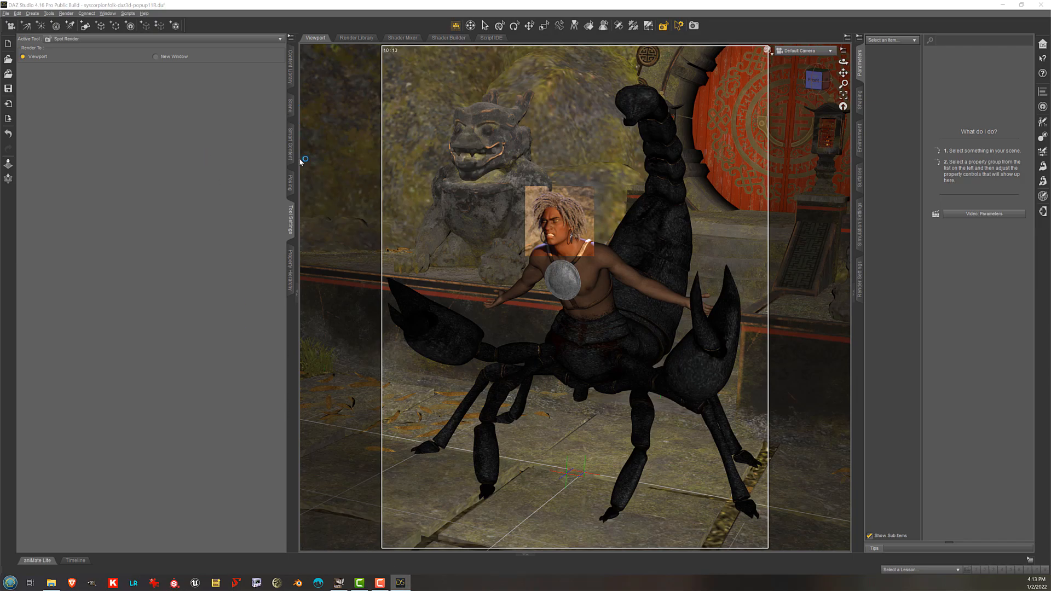
pyautogui.click(398, 585)
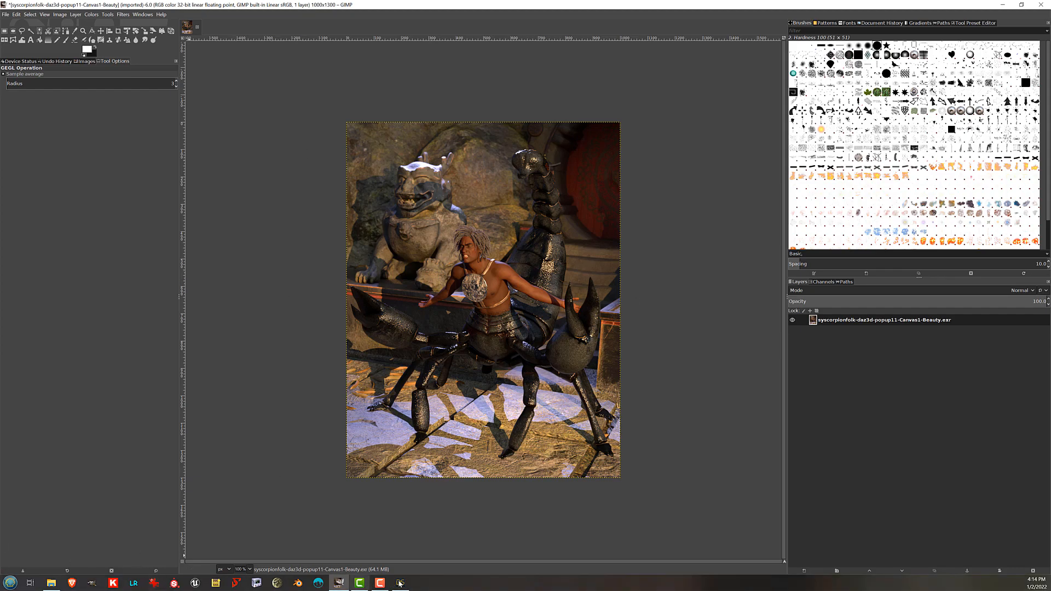
pyautogui.click(400, 583)
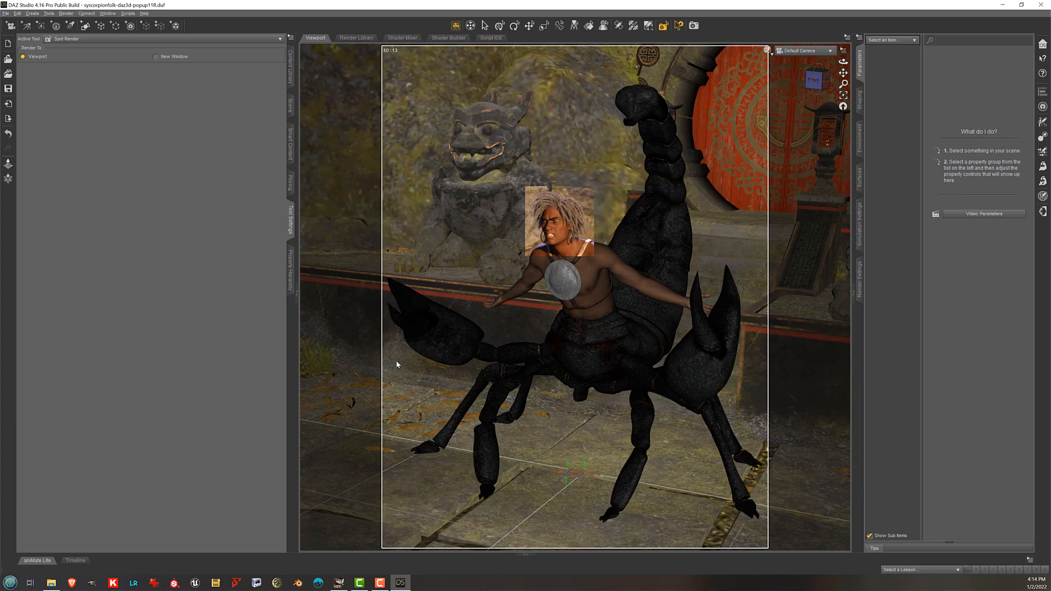